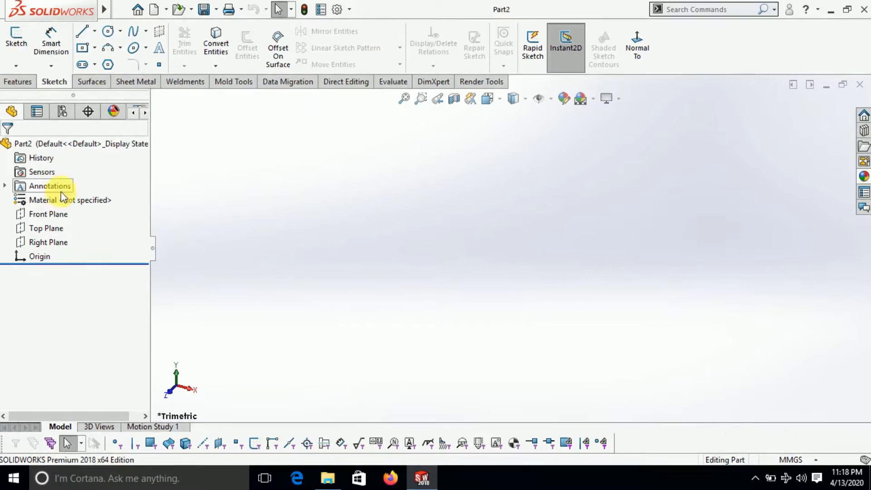
- Sketch a circle about 125 mm in diameter on the Top Plane, centred on the origin
left_click(48, 228)
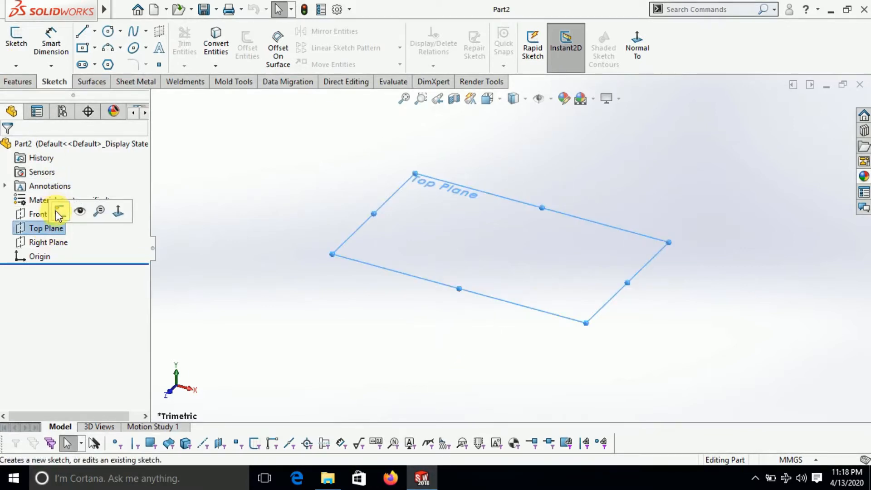
left_click(59, 212)
left_click(107, 34)
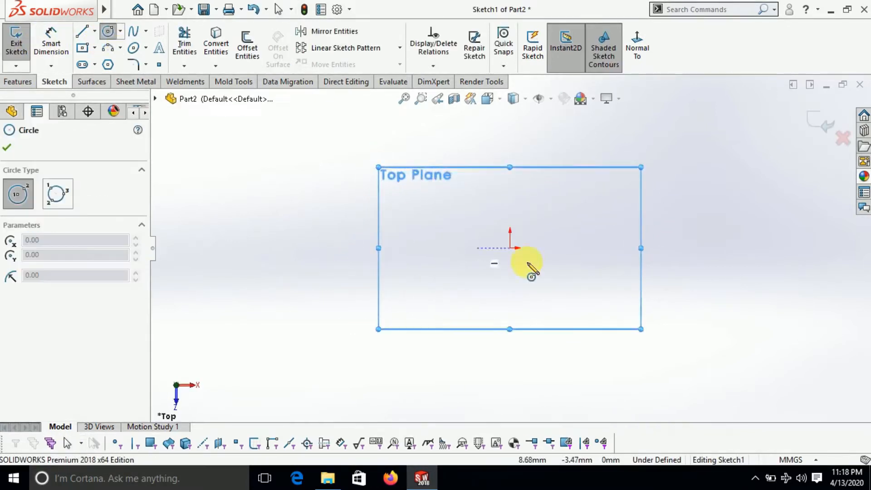
left_click(511, 248)
left_click(576, 183)
- Dimension the circle's diameter and set it to 80 mm
left_click(50, 36)
left_click(419, 255)
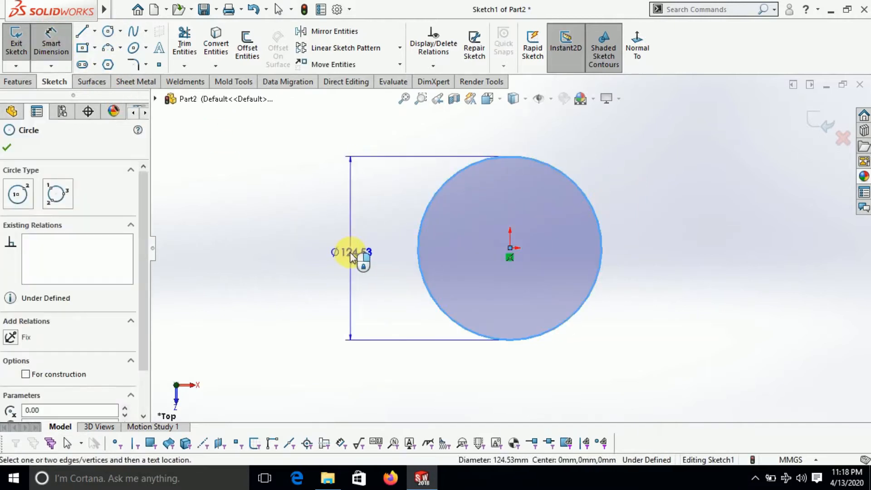
left_click(350, 254)
type("80")
key("Return")
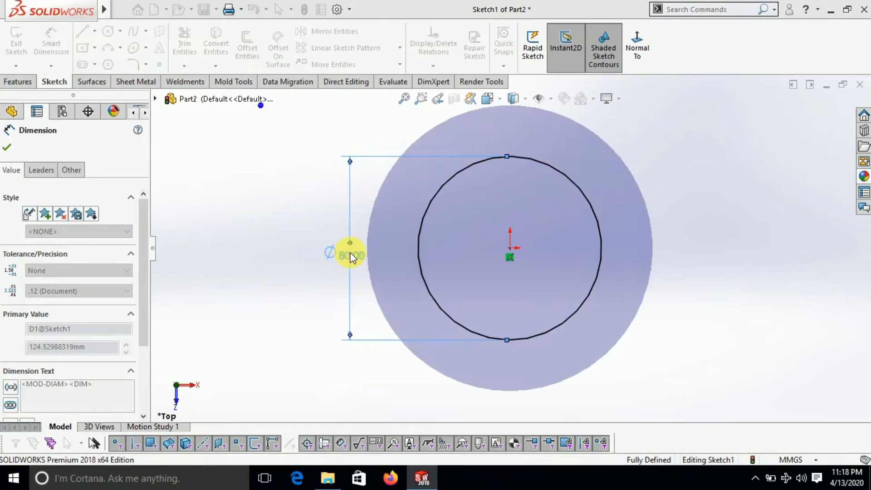
left_click(6, 148)
- Extrude the circle as a blind boss 20 mm deep
left_click(17, 82)
left_click(22, 43)
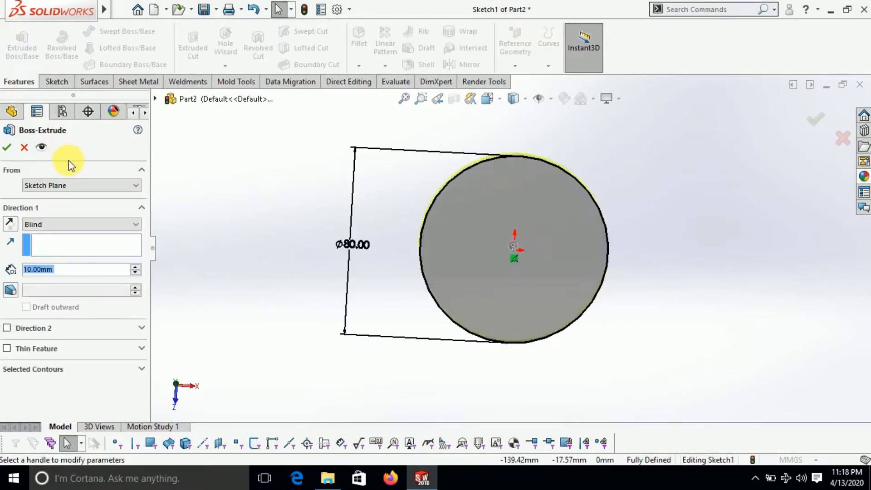
type("20")
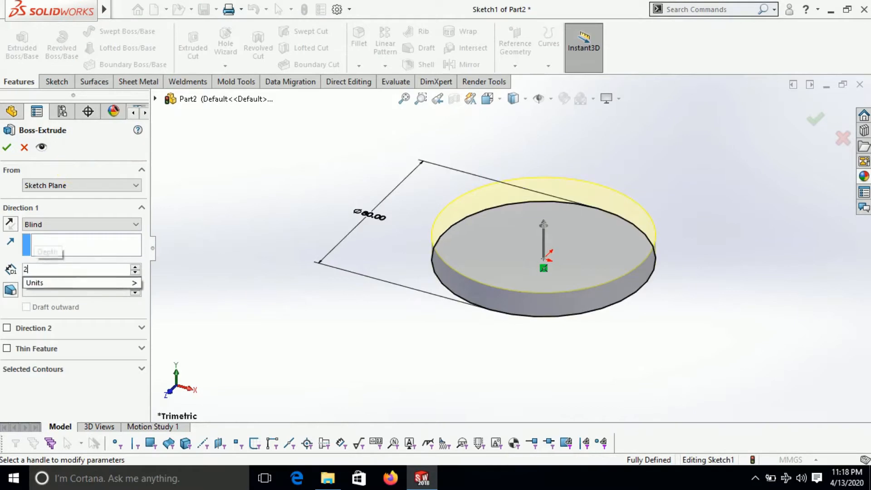
key("Return")
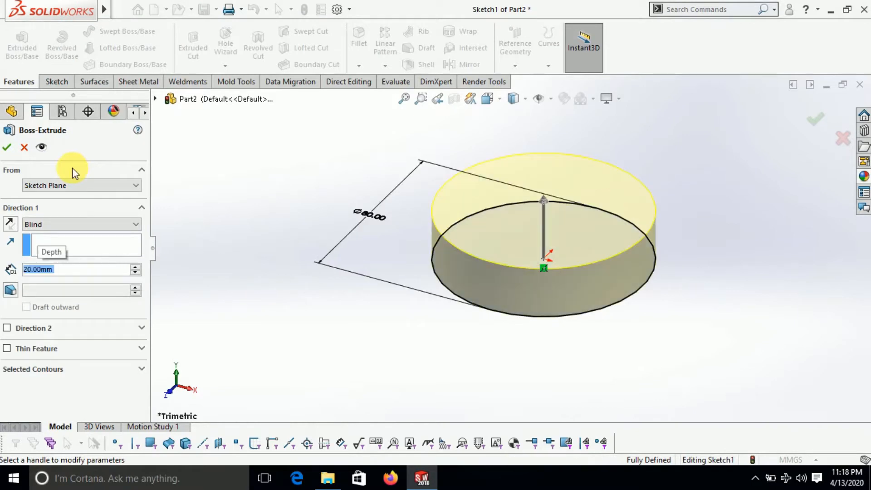
left_click(14, 148)
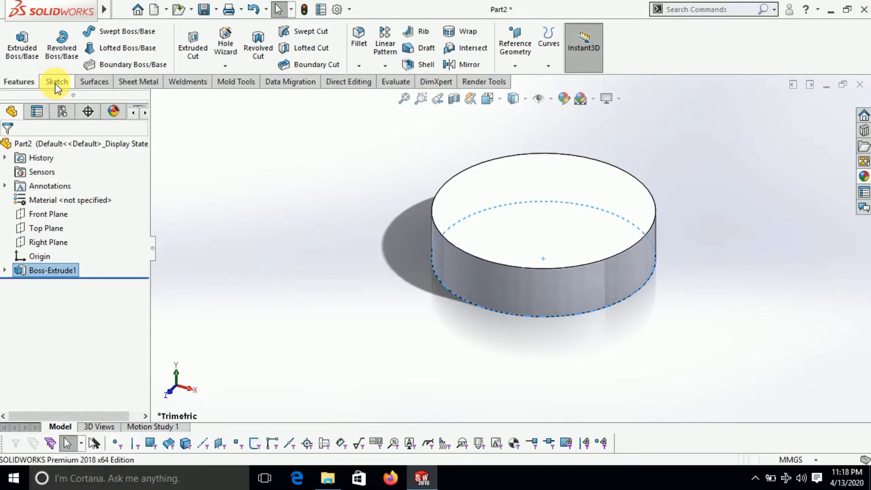
- Sketch a hexagon on the disc's underside, centred on the origin, with an inscribed circle about 114 mm in diameter
left_click(55, 83)
left_click(16, 37)
mouse_move(282, 247)
middle_mouse_down()
mouse_move(289, 166)
mouse_move(451, 292)
middle_mouse_up()
left_click(486, 265)
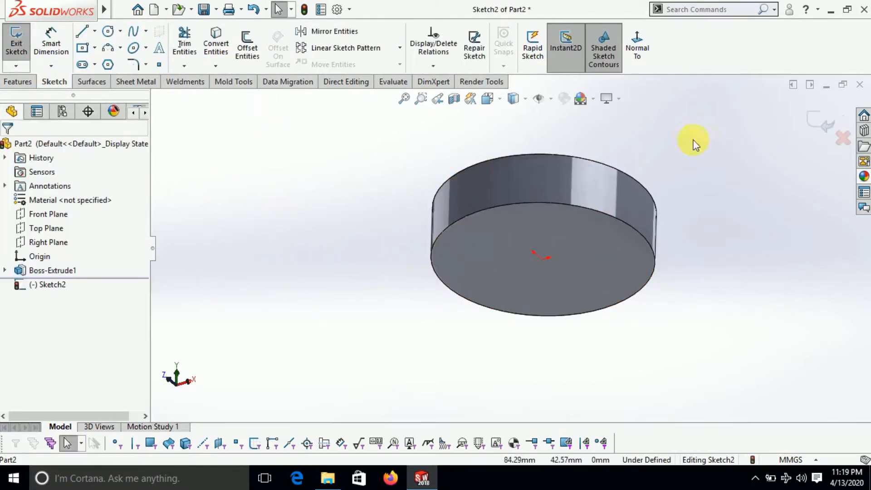
left_click(636, 61)
left_click(108, 66)
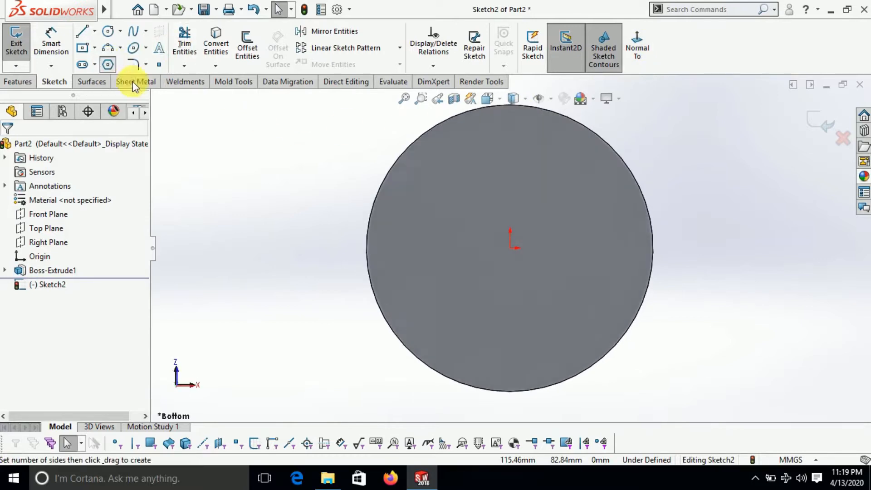
left_click(510, 249)
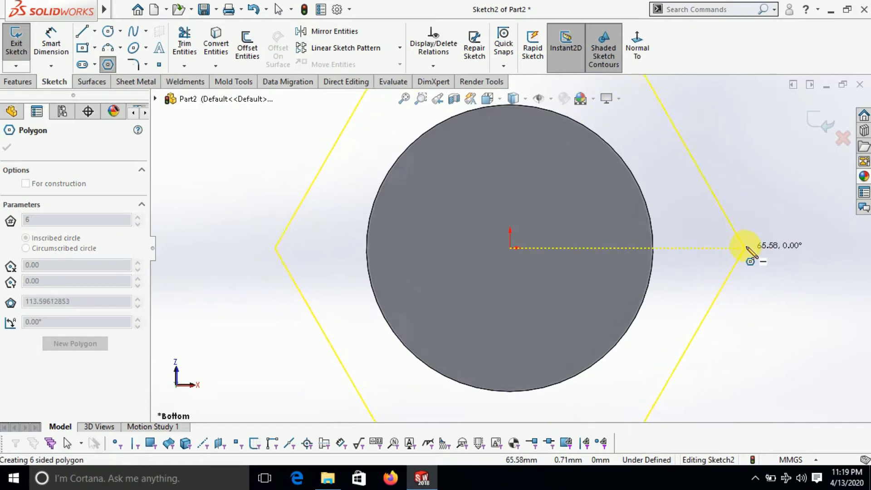
left_click(745, 249)
key("f")
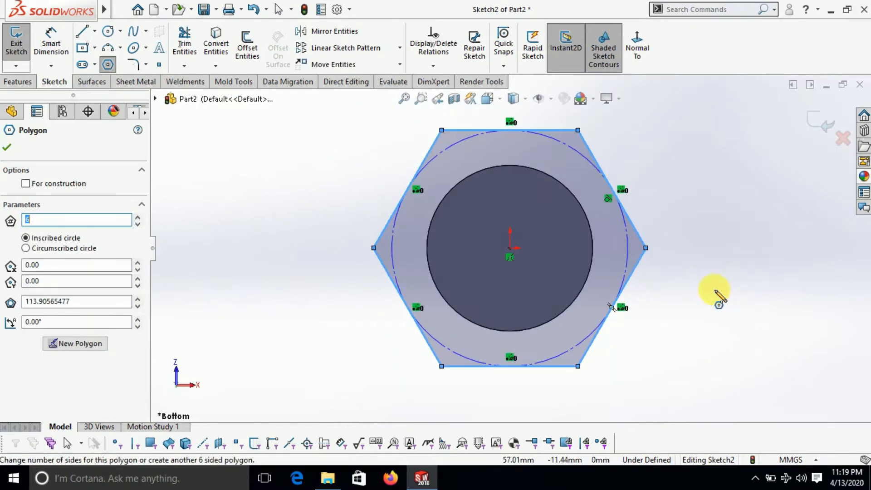
- Dimension the hexagon's lower horizontal side and set its length to 75 mm
left_click(55, 47)
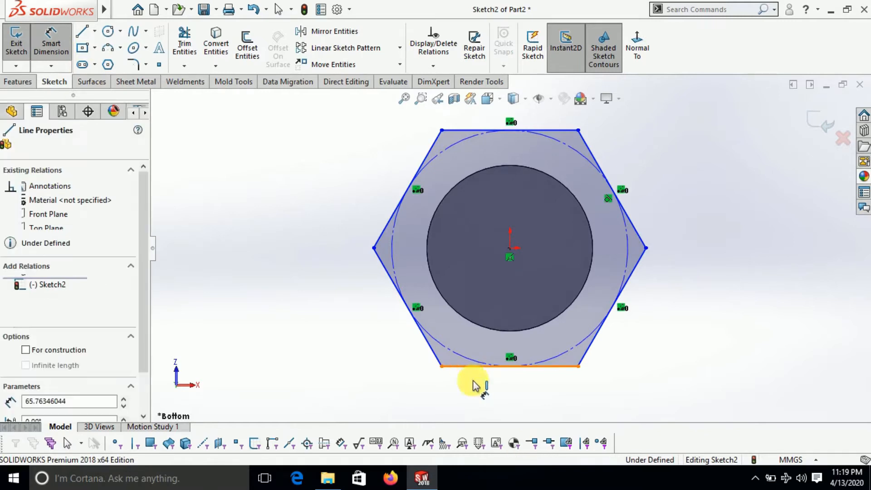
left_click(469, 375)
left_click(506, 404)
type("75")
key("Return")
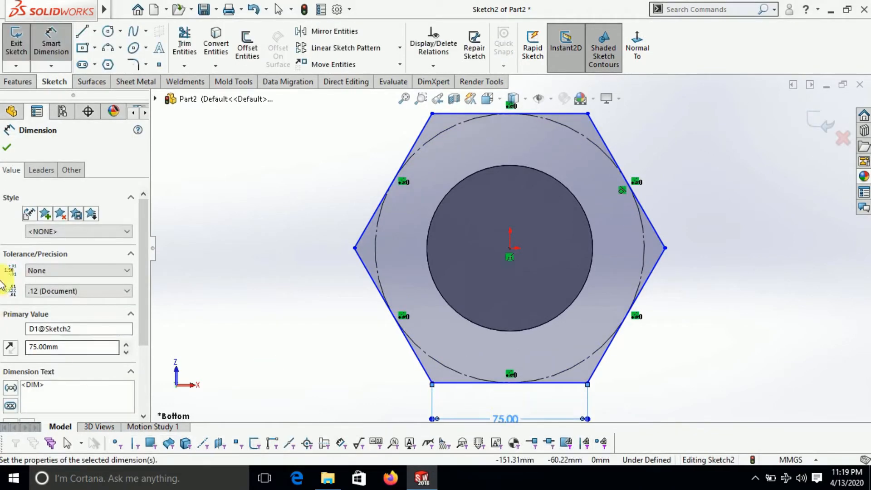
left_click(7, 148)
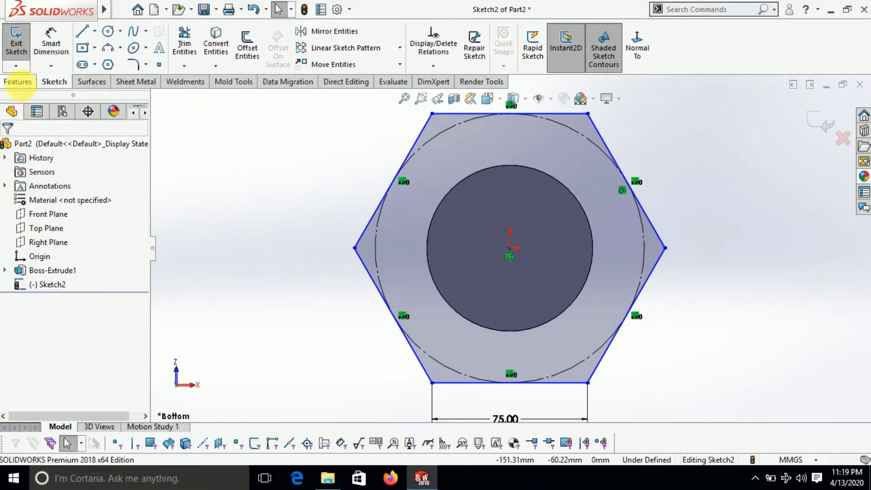
- Extrude the hexagon 70 mm away from the disc as a blind boss with the result merged
left_click(22, 83)
left_click(22, 45)
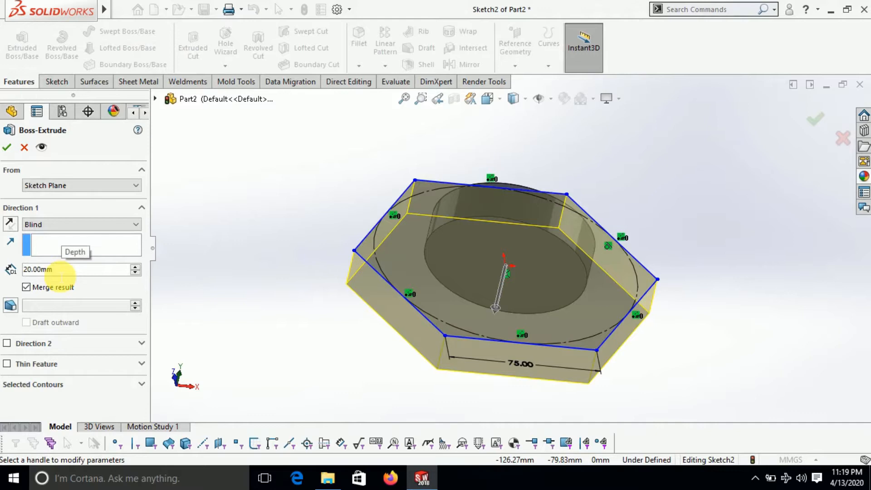
key("BackSpace")
key("BackSpace")
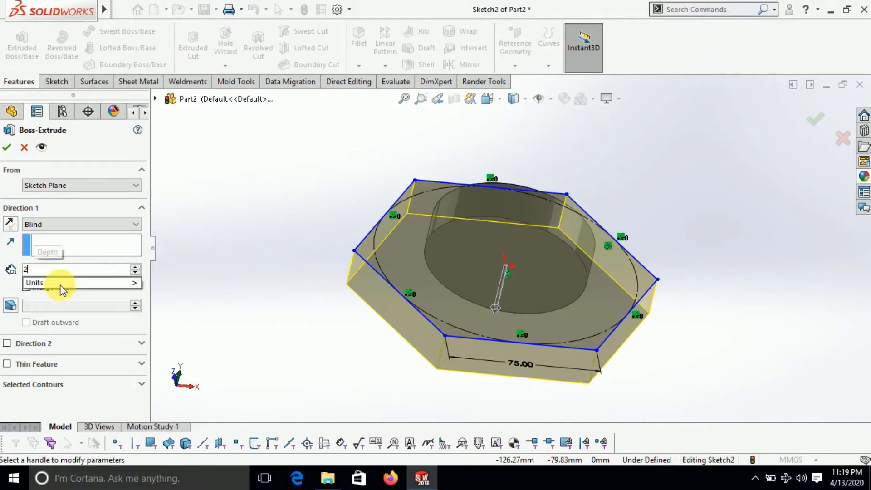
key("BackSpace")
key("BackSpace")
type("70")
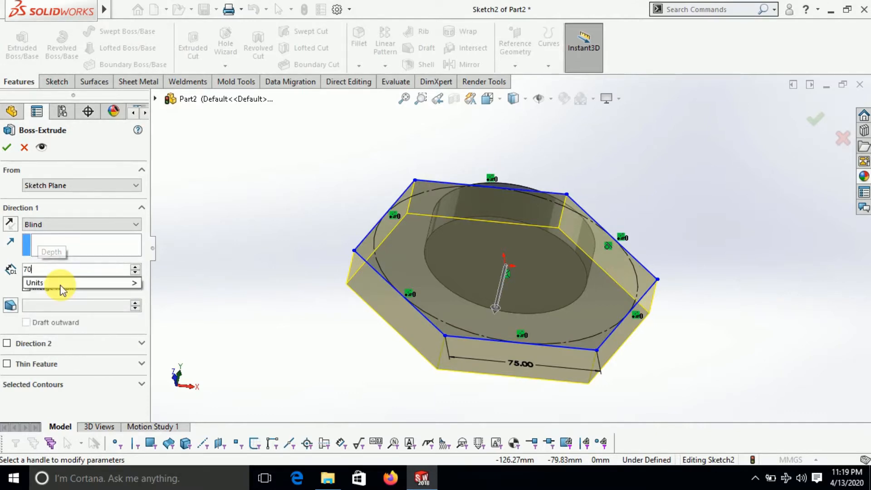
key("Return")
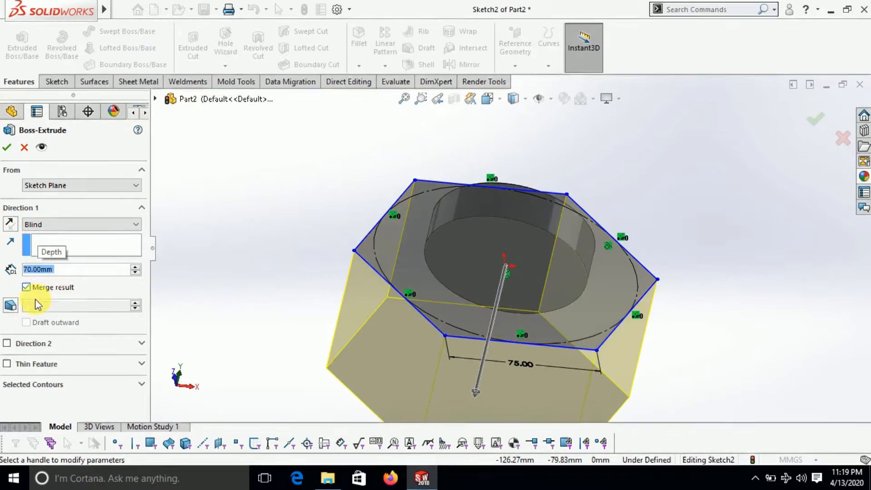
left_click(7, 147)
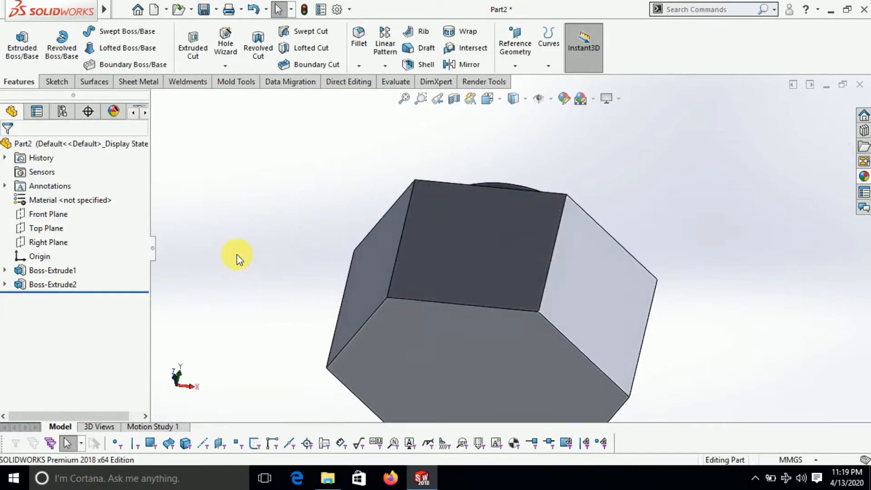
- Sketch a circle about 89 mm in diameter on the free hexagonal end face, centred on the origin
mouse_move(533, 259)
middle_mouse_down()
mouse_move(529, 325)
mouse_move(529, 266)
middle_mouse_up()
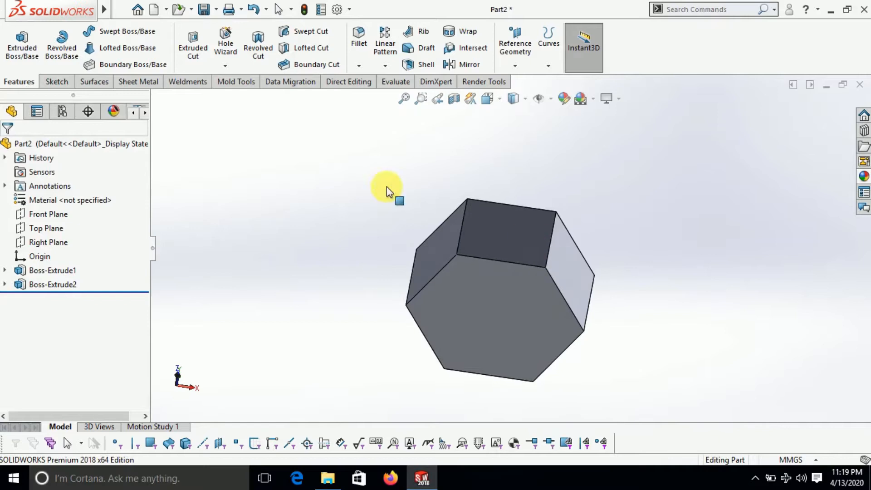
mouse_move(2, 18)
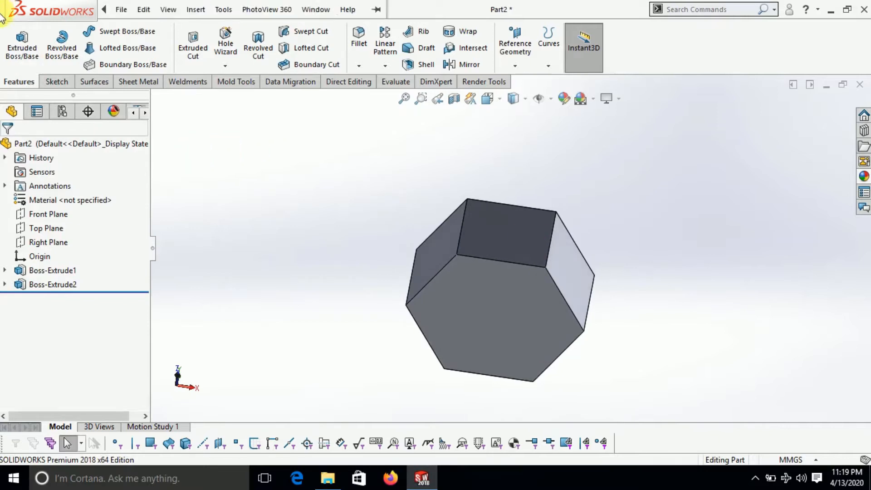
left_click(55, 81)
left_click(16, 45)
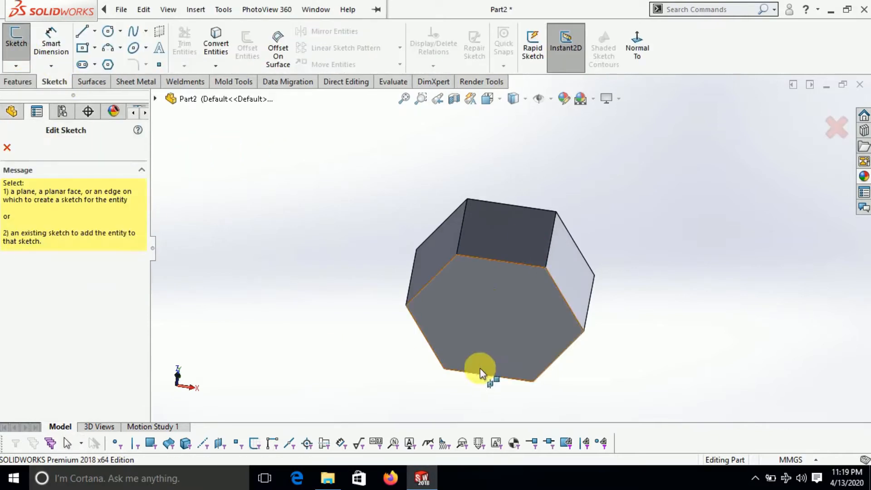
left_click(485, 292)
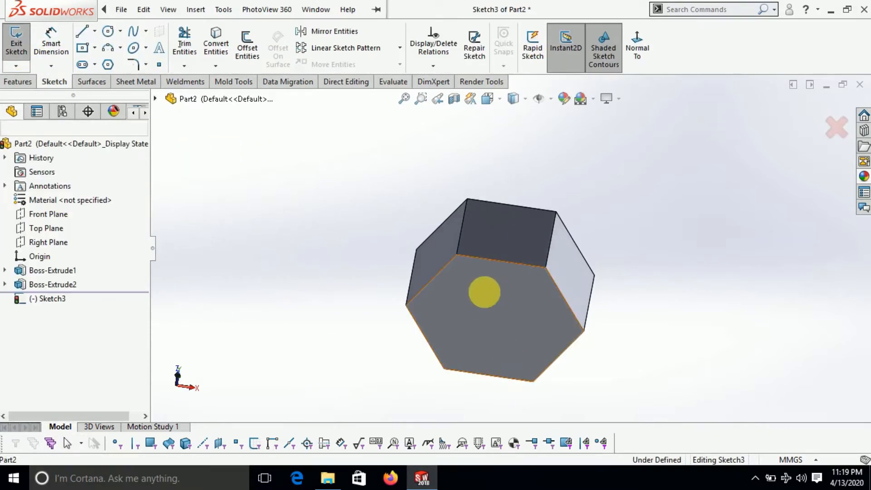
left_click(109, 31)
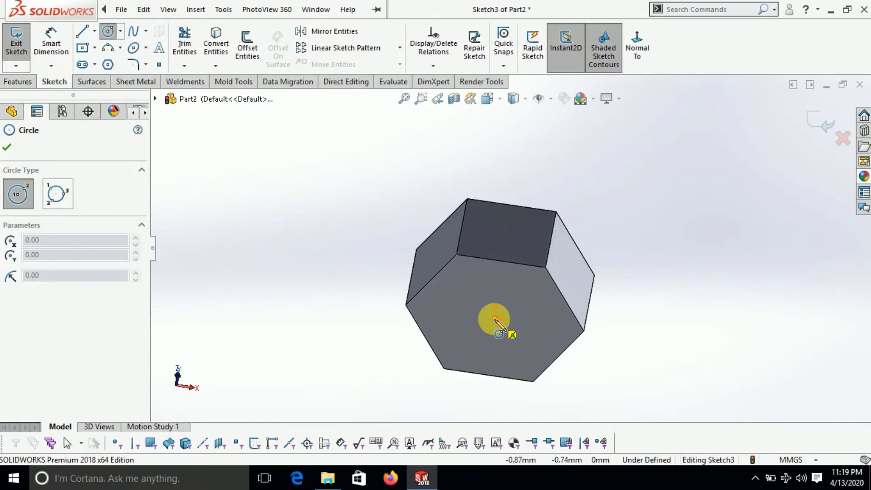
left_click_drag(495, 320, 512, 284)
- Dimension the circle on the hexagonal face and set its diameter to 60 mm
left_click(55, 36)
left_click(453, 330)
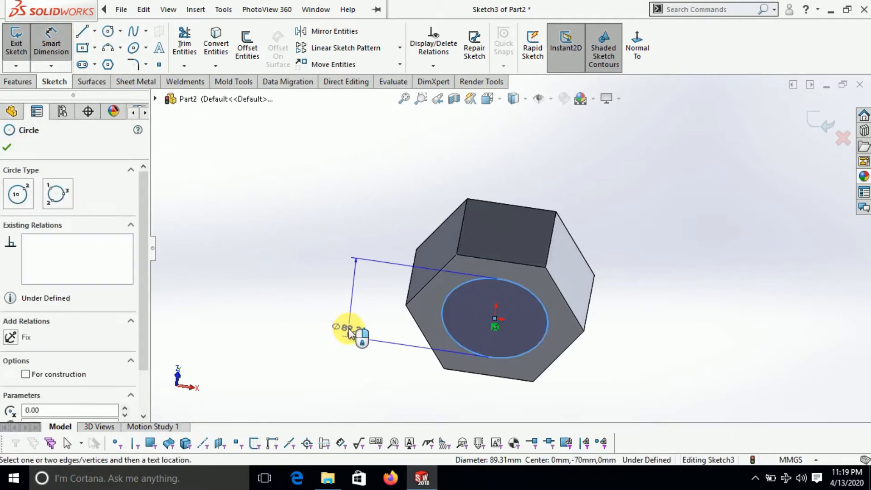
left_click(349, 319)
type("60")
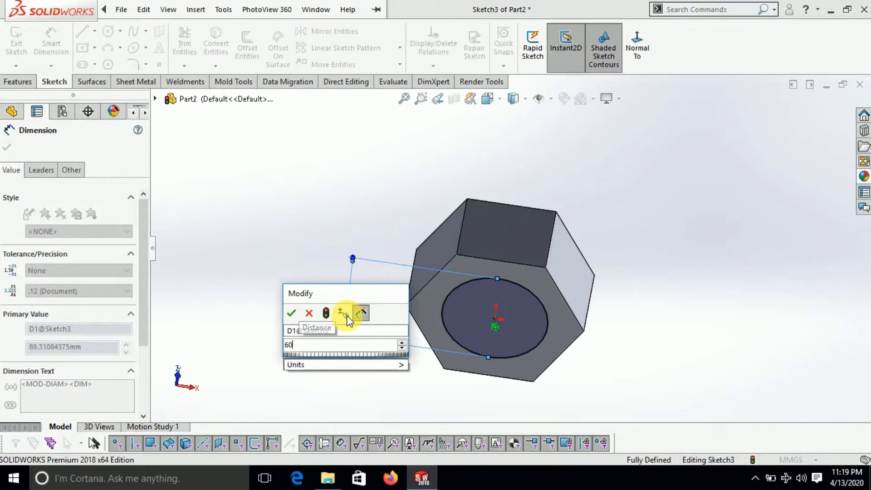
key("Return")
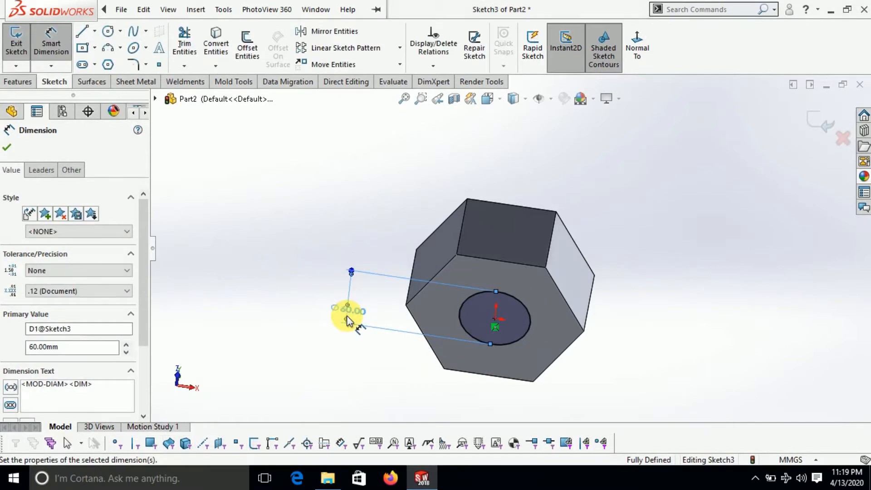
- Extrude the 60 mm circle 125 mm outward from the hexagonal face as a merged blind boss
left_click(10, 84)
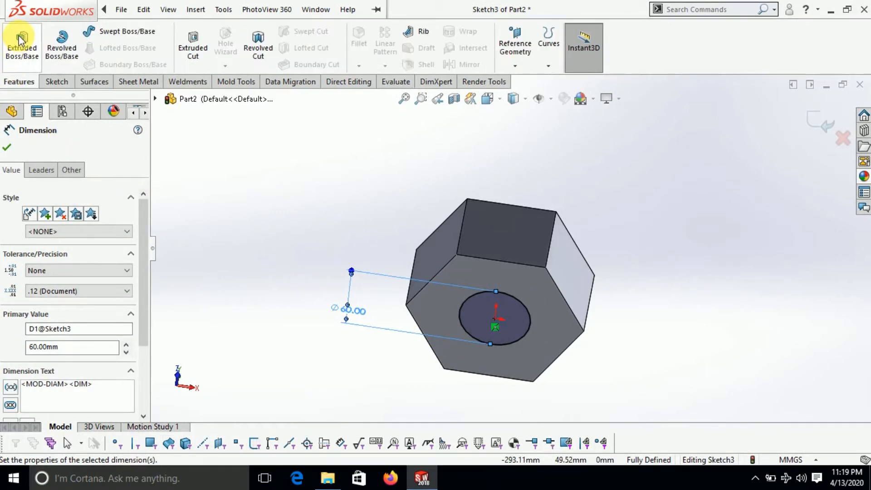
left_click(27, 46)
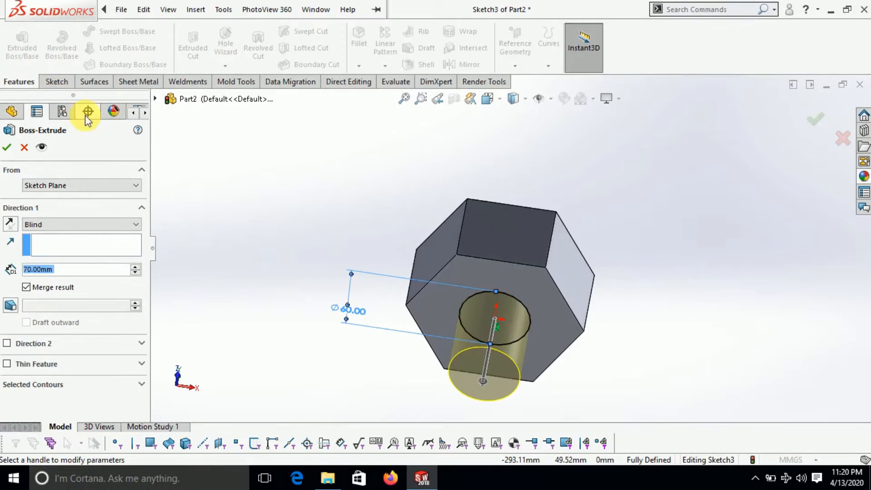
type("12")
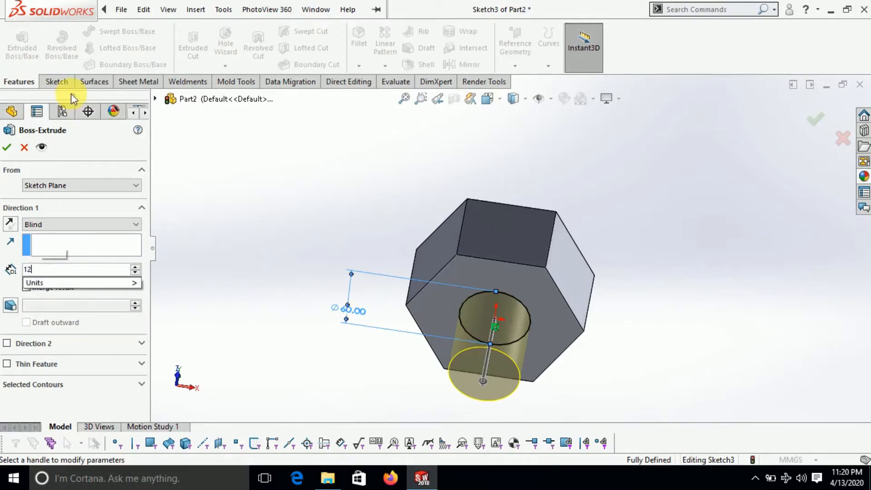
type("5")
key("Return")
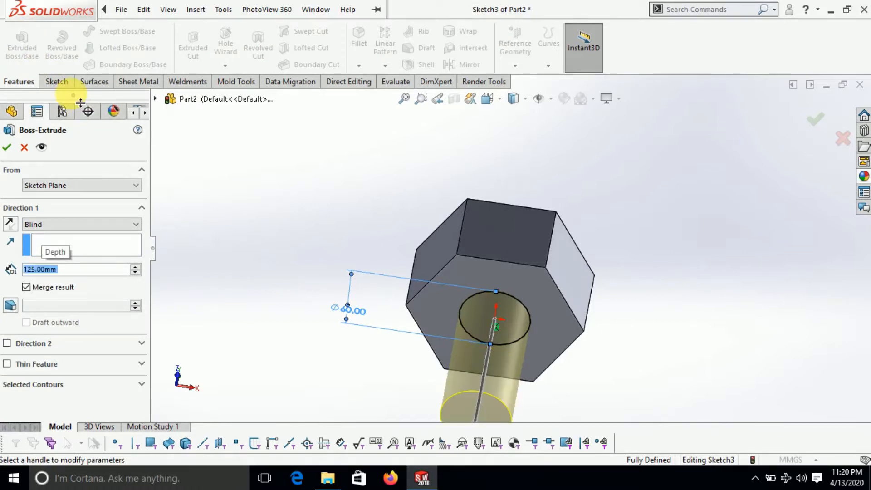
left_click(7, 147)
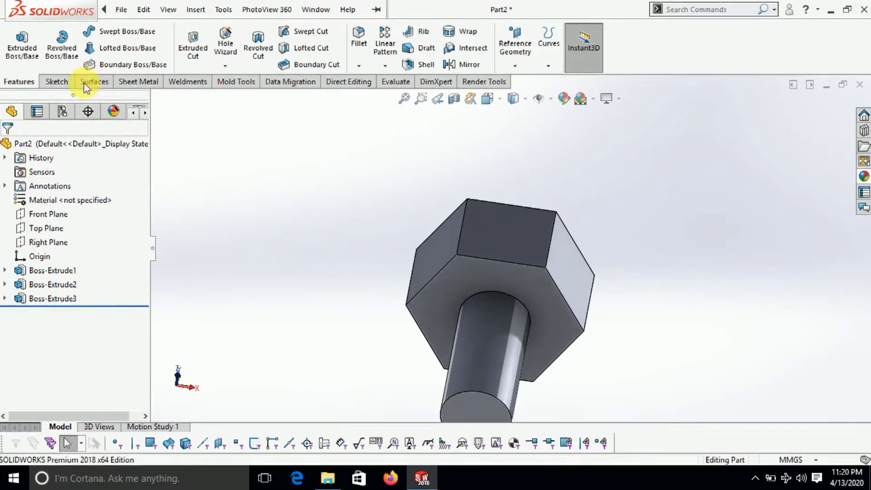
- Start a sketch on the shaft's free end face and convert the hexagonal face's outline into it
left_click(56, 81)
left_click(16, 41)
scroll(316, 279, "down", 3)
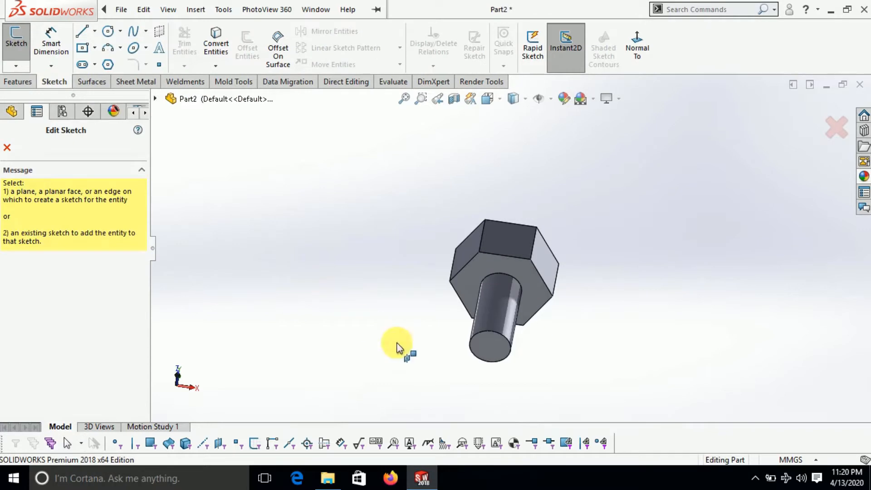
left_click(487, 348)
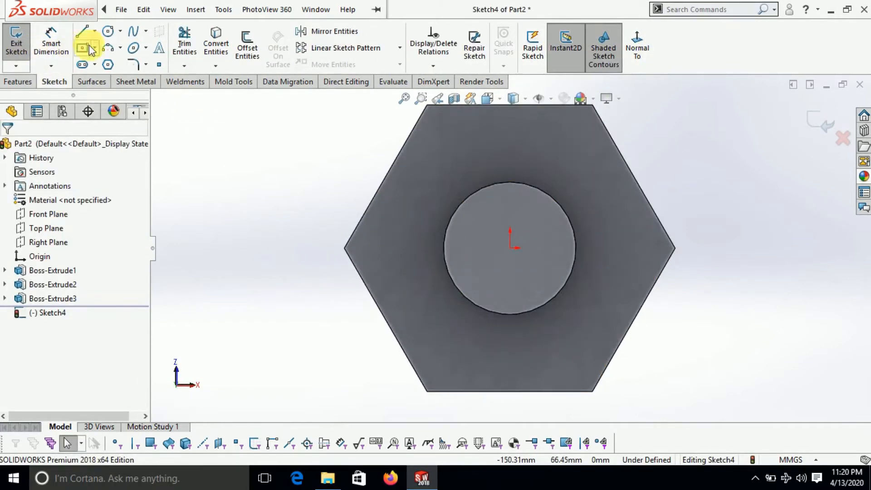
left_click(216, 43)
left_click(425, 161)
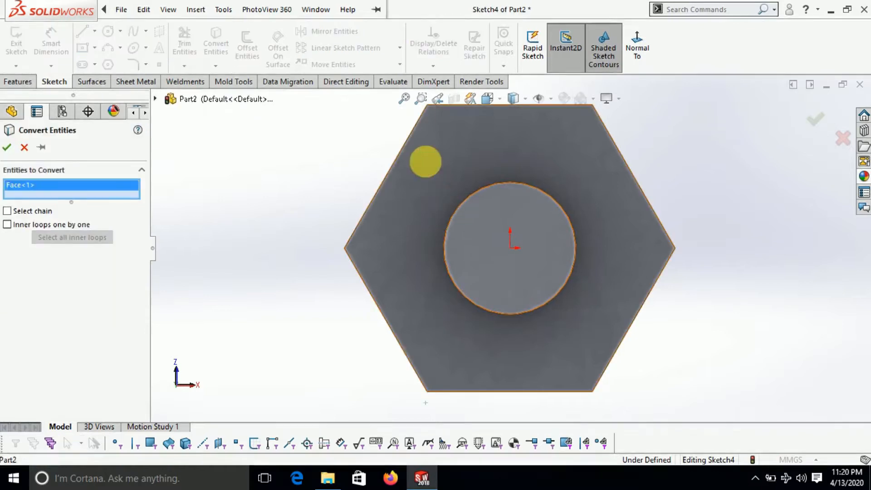
left_click(6, 148)
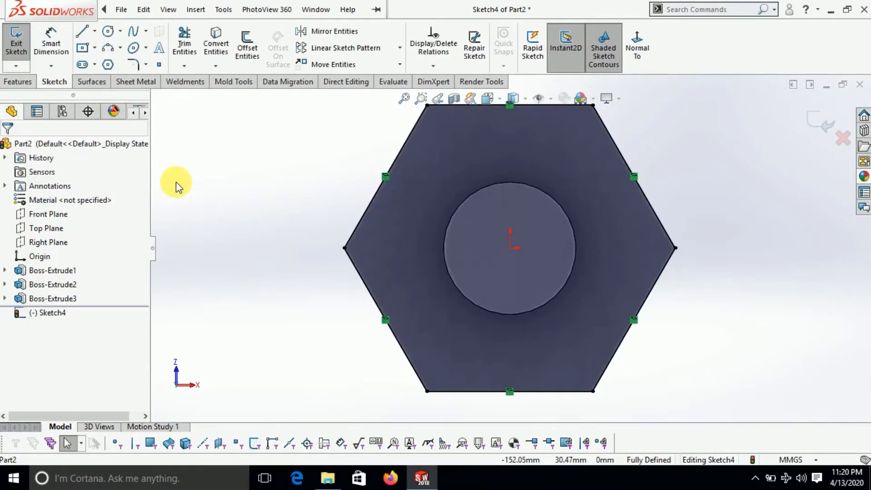
- Extrude the converted hexagon 70 mm outward from the shaft's end as a merged blind boss
mouse_move(186, 175)
middle_mouse_down()
mouse_move(163, 224)
mouse_move(157, 216)
middle_mouse_up()
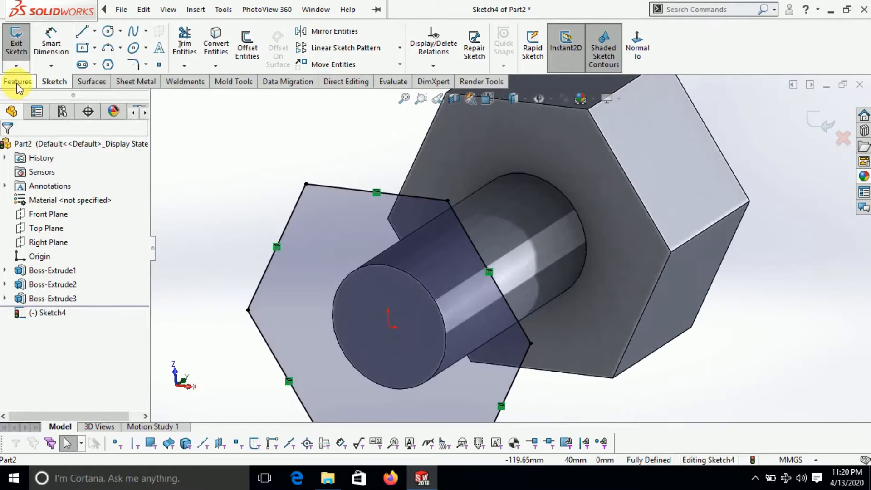
left_click(18, 81)
left_click(21, 46)
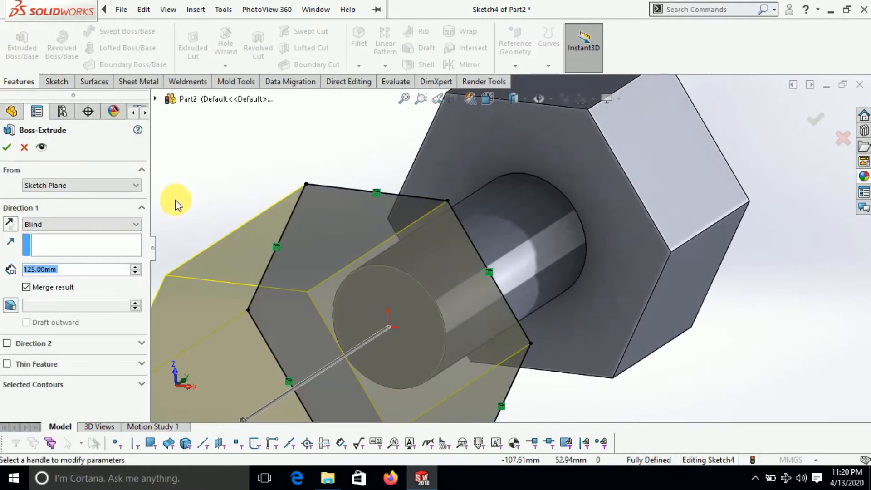
type("7")
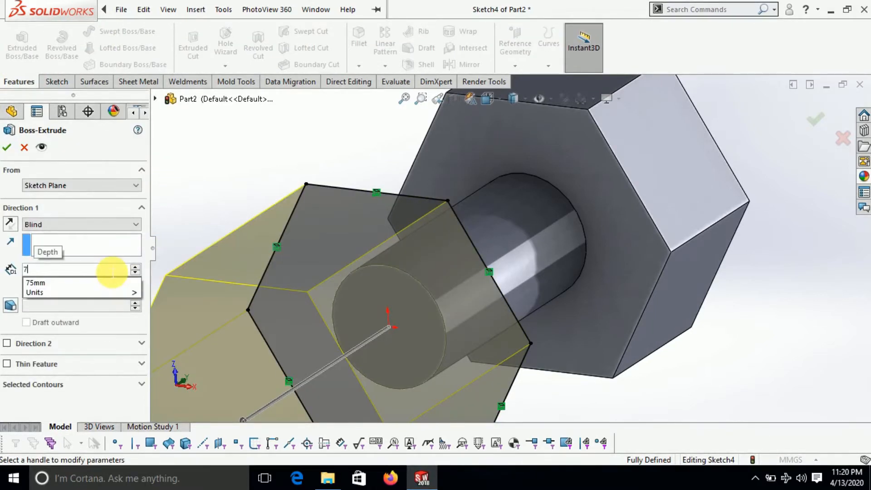
type("0")
key("Return")
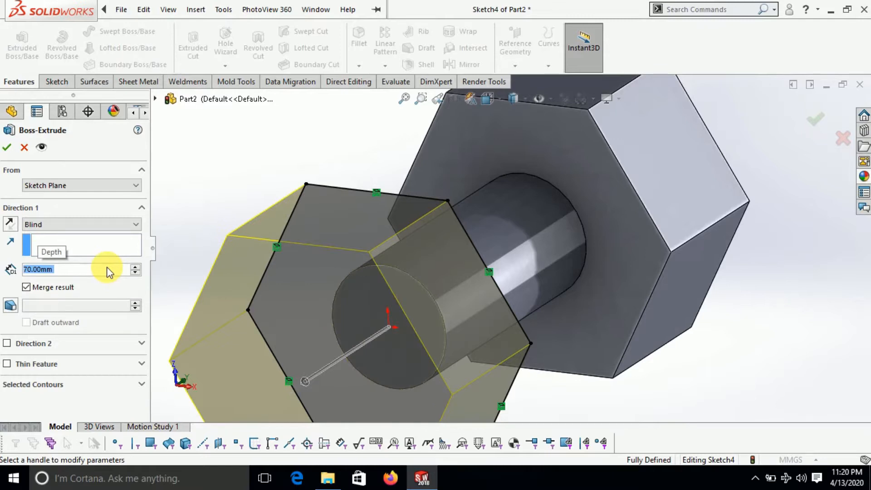
left_click(6, 147)
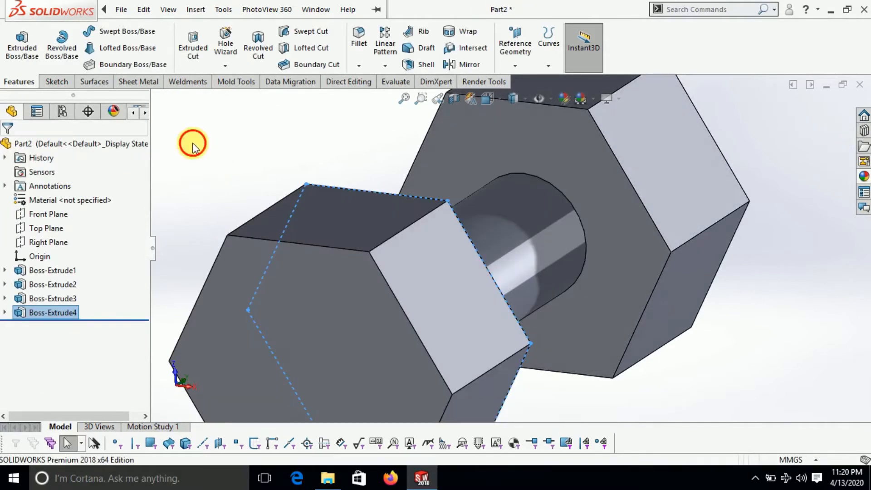
- Sketch a circle about 107 mm in diameter on the second hexagonal body's free end face, centred on the origin
scroll(282, 237, "up", 5)
left_click(55, 81)
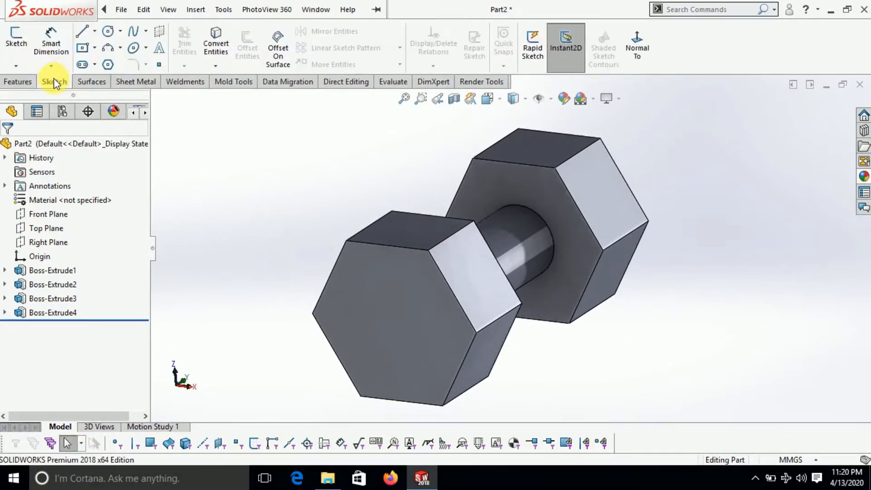
left_click(16, 42)
left_click(376, 323)
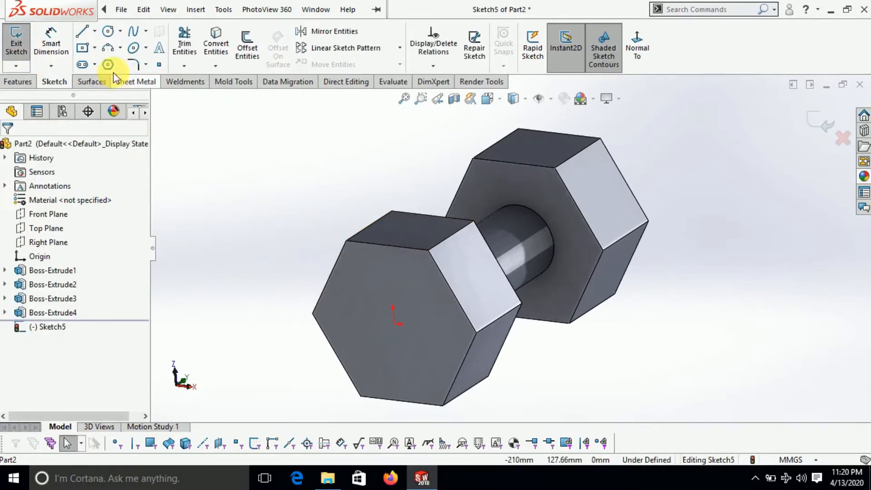
left_click(107, 31)
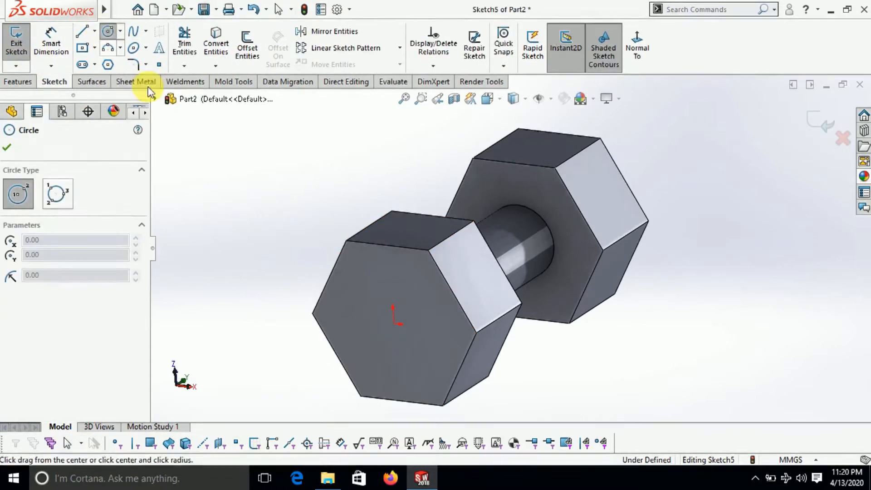
left_click(395, 324)
left_click(431, 278)
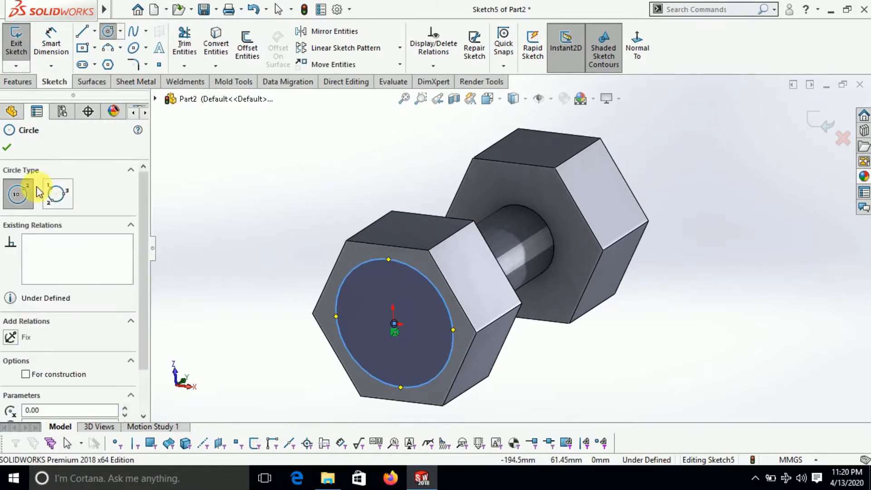
left_click(9, 148)
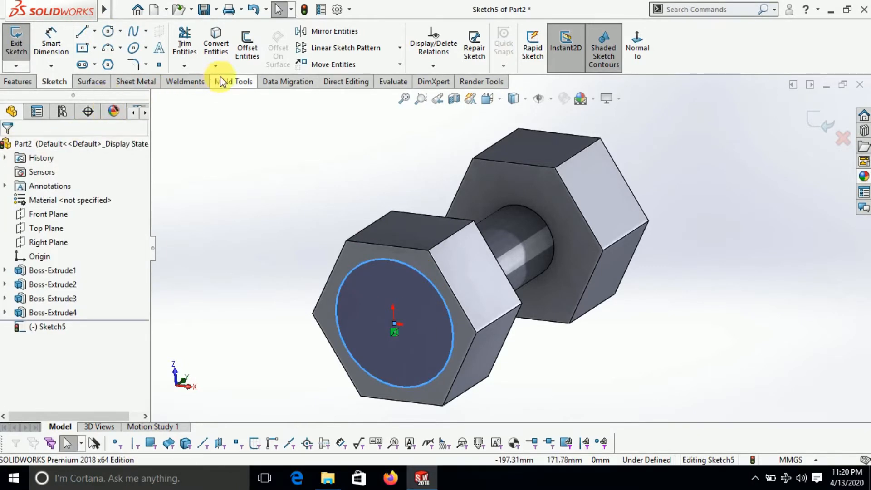
- Offset the circle 1 mm inward with the direction reversed and a dimension added
left_click(241, 66)
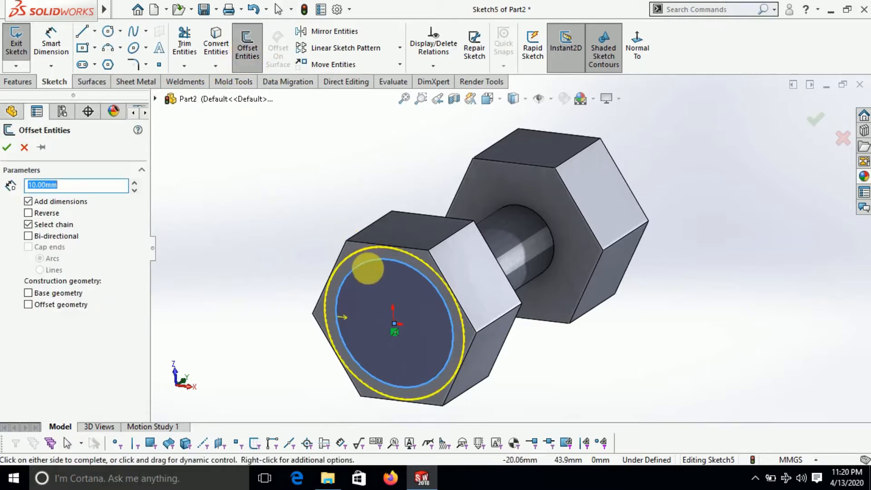
key("Return")
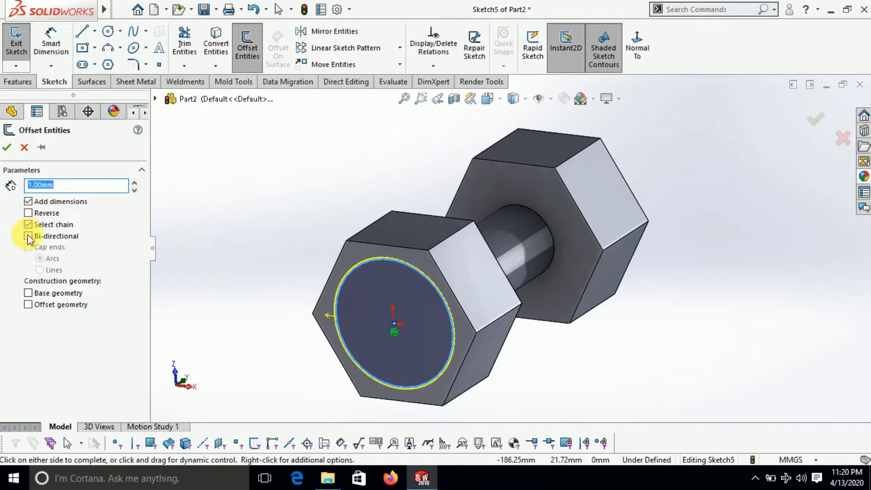
left_click(29, 213)
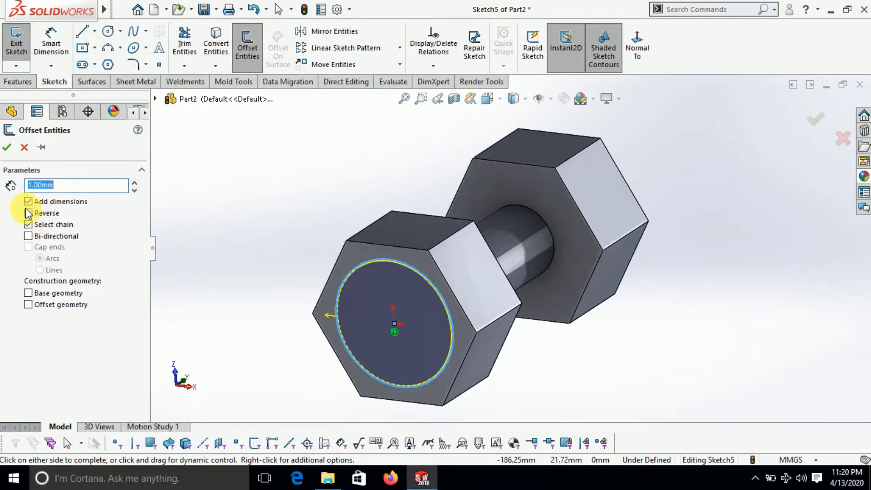
left_click(8, 148)
- Dimension the outer circle on the hexagonal end face and set its diameter to 100 mm
left_click(51, 44)
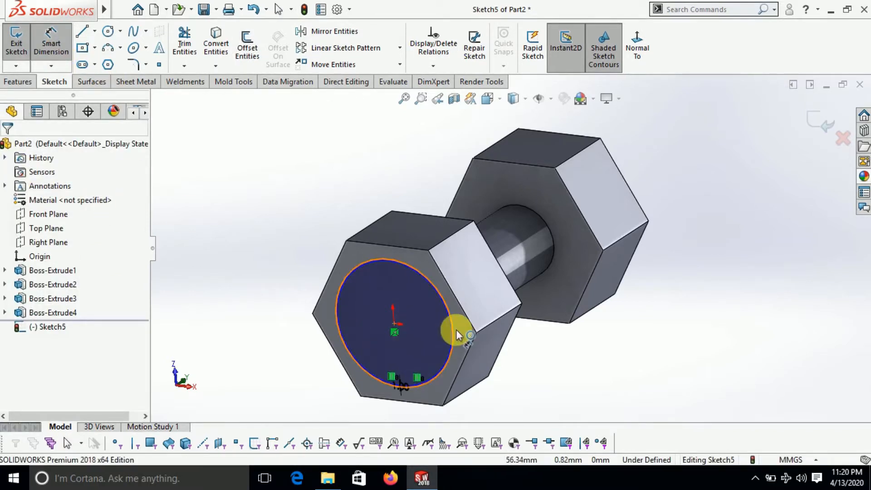
scroll(456, 330, "down", 5)
left_click(473, 309)
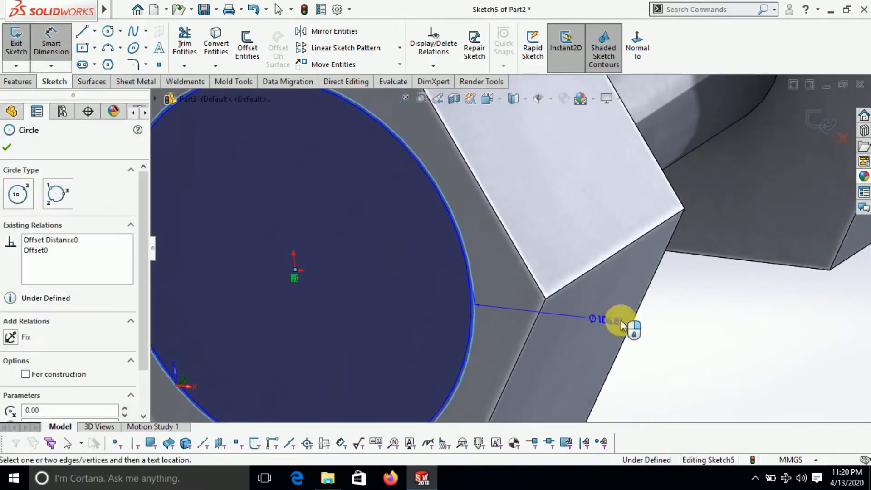
left_click(706, 340)
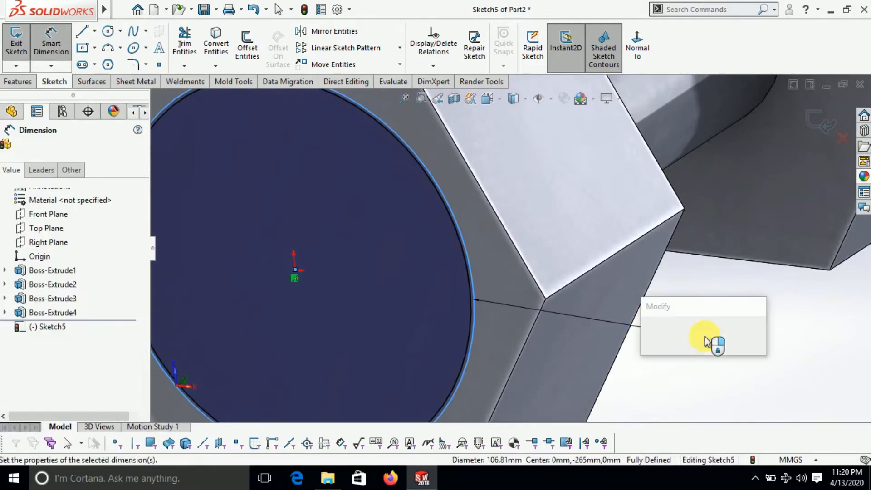
type("100")
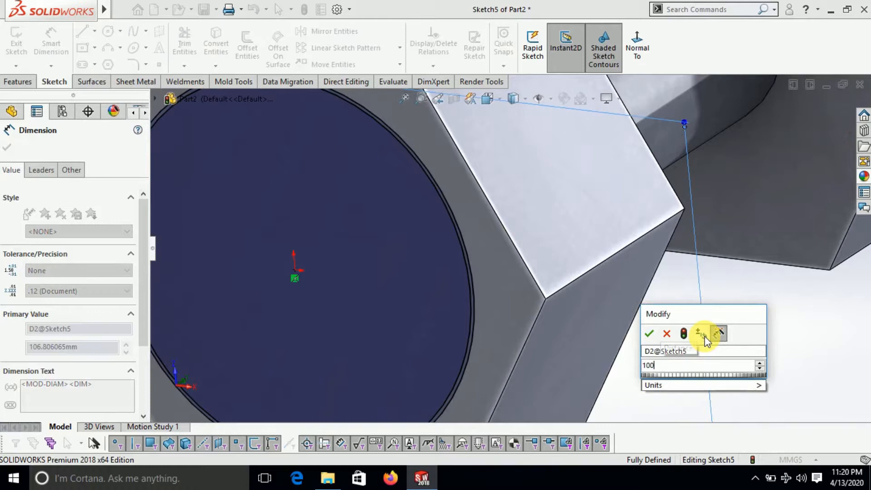
key("Return")
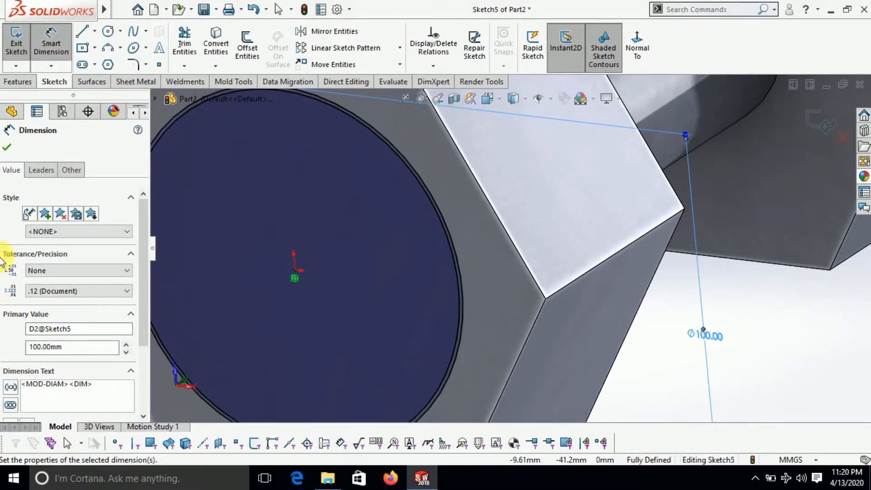
left_click(9, 145)
- Extrude the thin ring between the two circles 2 mm outward as a merged blind boss
left_click(14, 84)
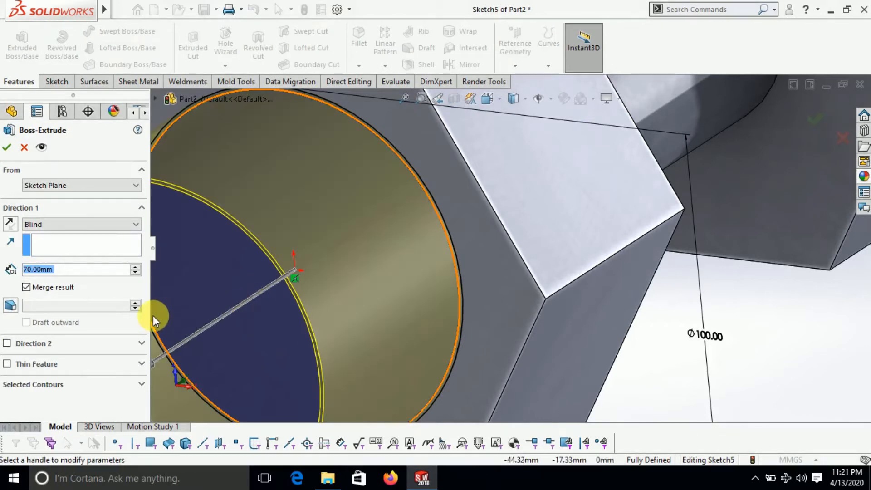
type("1")
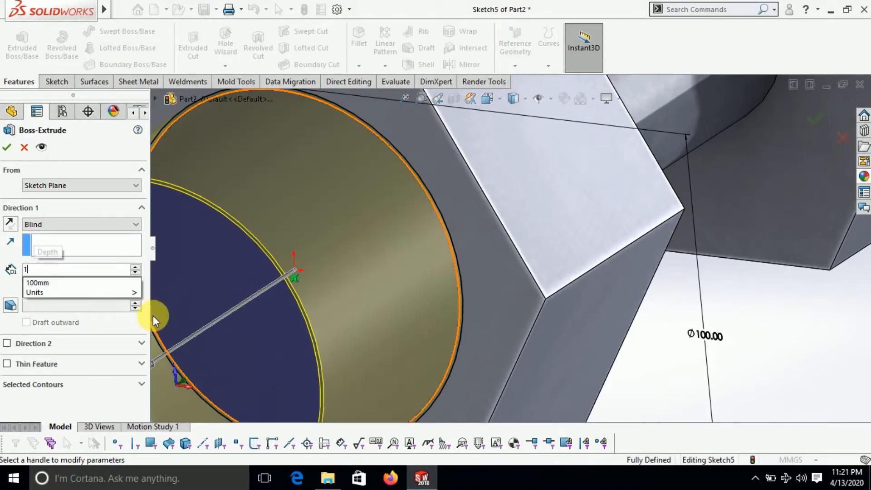
key("Return")
type("2")
key("Return")
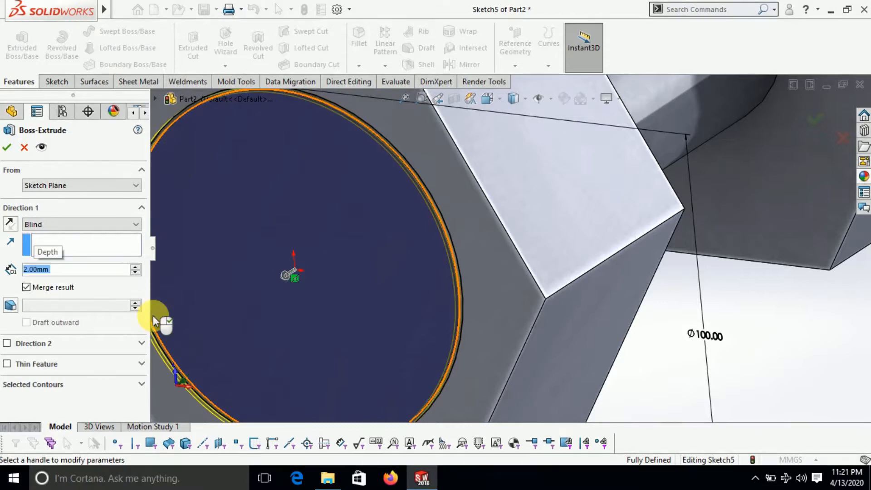
left_click(7, 147)
scroll(421, 250, "up", 3)
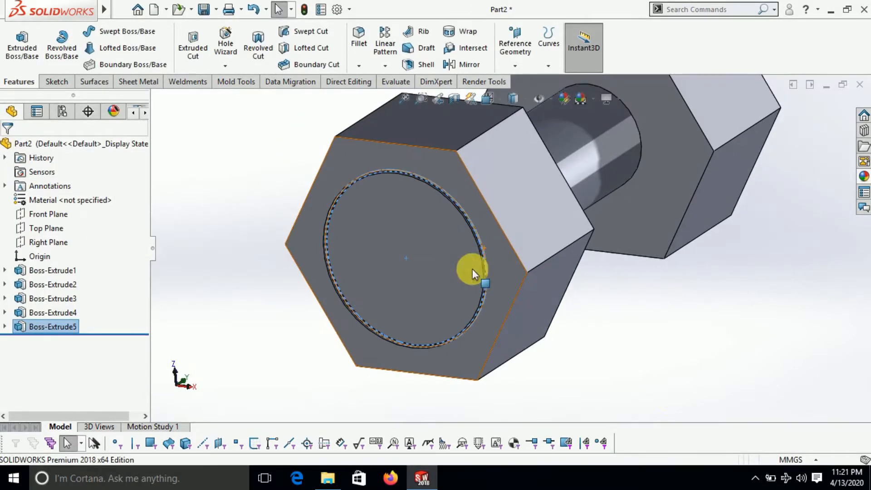
- Shell the part outward with a 2 mm thickness, removing the flat end face of the disc and showing the preview
scroll(671, 291, "up", 4)
middle_click_drag(670, 291, 553, 367)
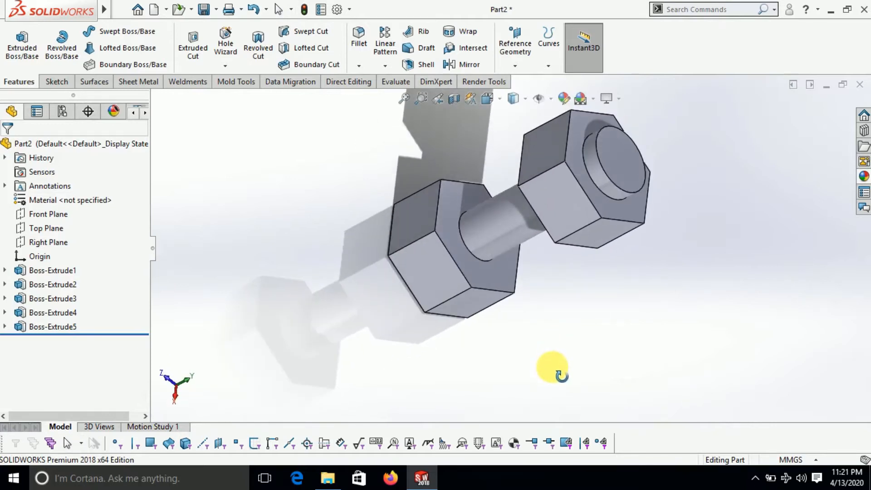
left_click(417, 67)
middle_click_drag(716, 356, 696, 368)
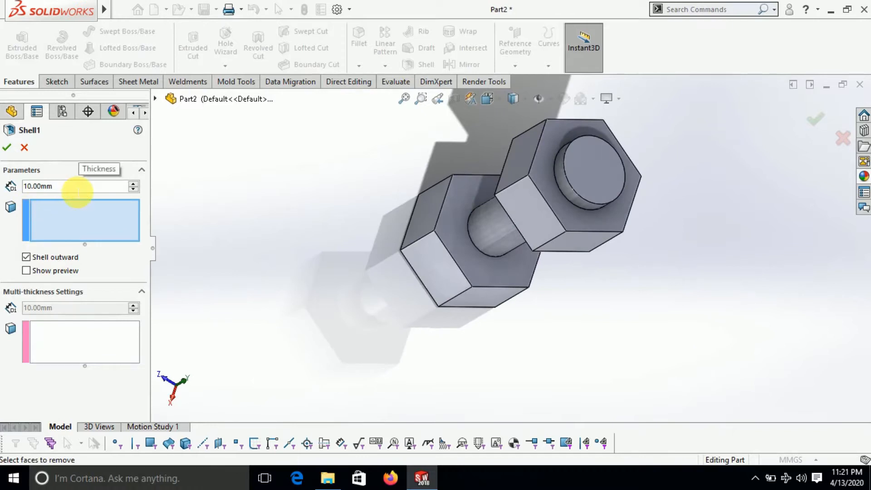
key("BackSpace")
key("BackSpace")
key("BackSpace")
key("BackSpace")
key("BackSpace")
key("BackSpace")
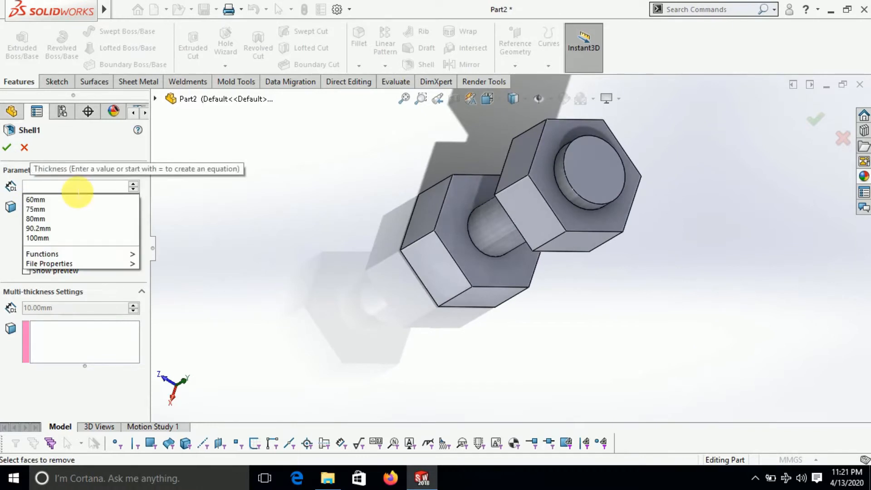
type("2")
key("Return")
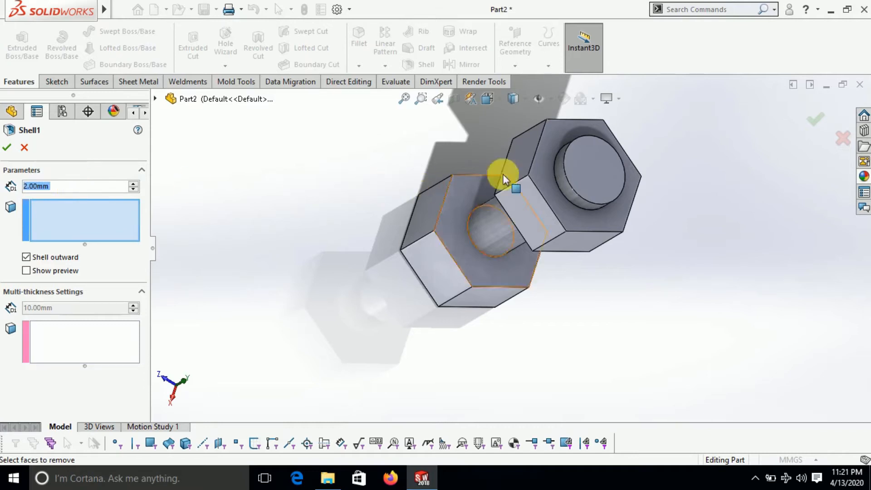
left_click(597, 174)
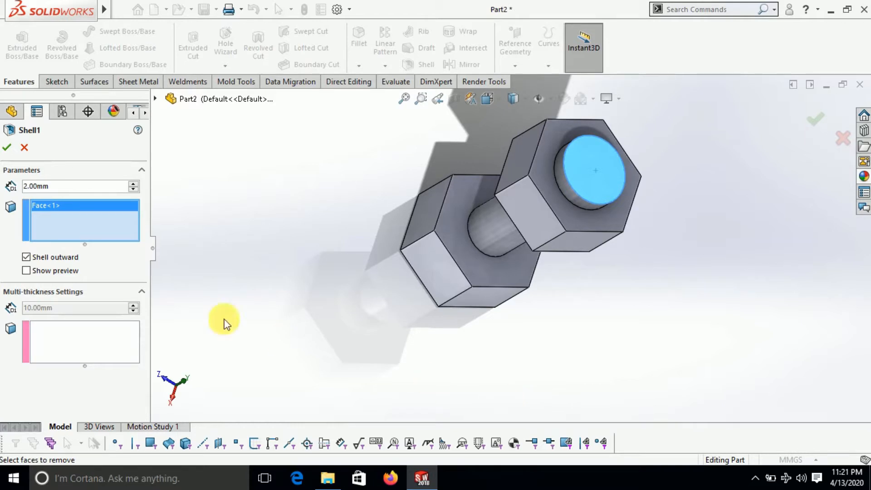
left_click(25, 271)
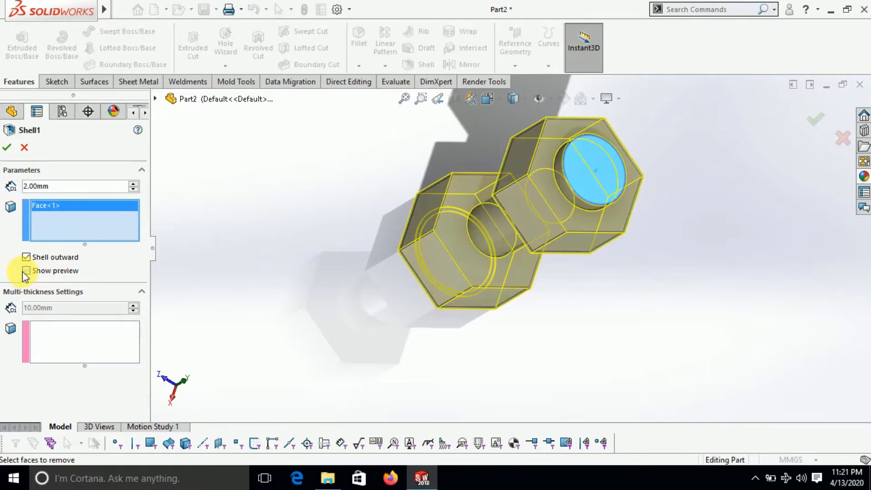
left_click(8, 148)
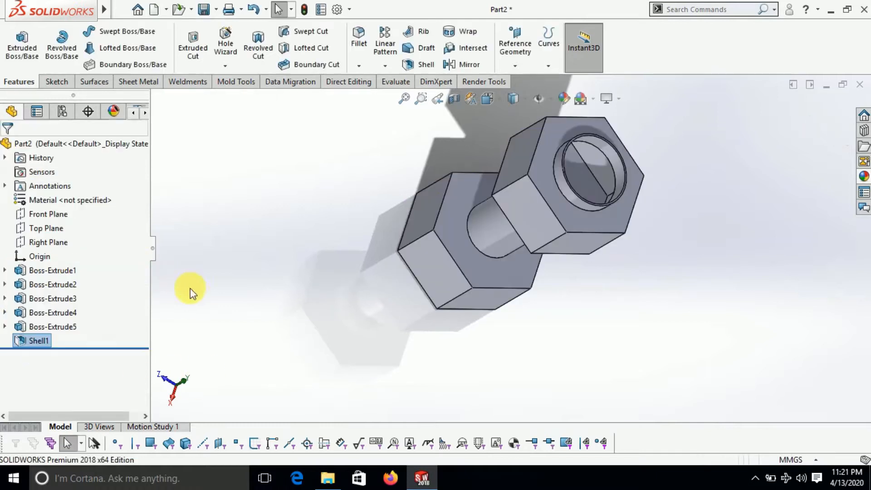
middle_click_drag(259, 320, 322, 415)
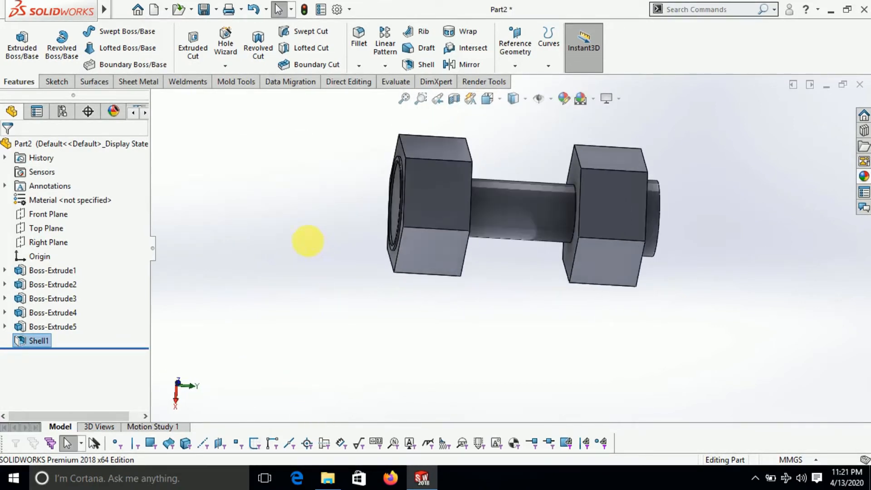
middle_click_drag(311, 243, 292, 244)
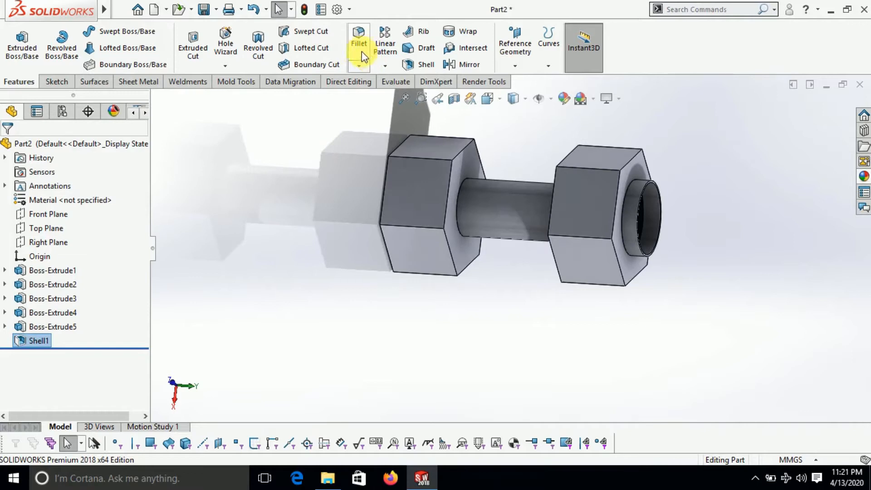
- Start a chamfer and select the six lengthwise edges of the hexagonal body beside the open disc end, plus one shaft-side edge
left_click(359, 66)
left_click(361, 94)
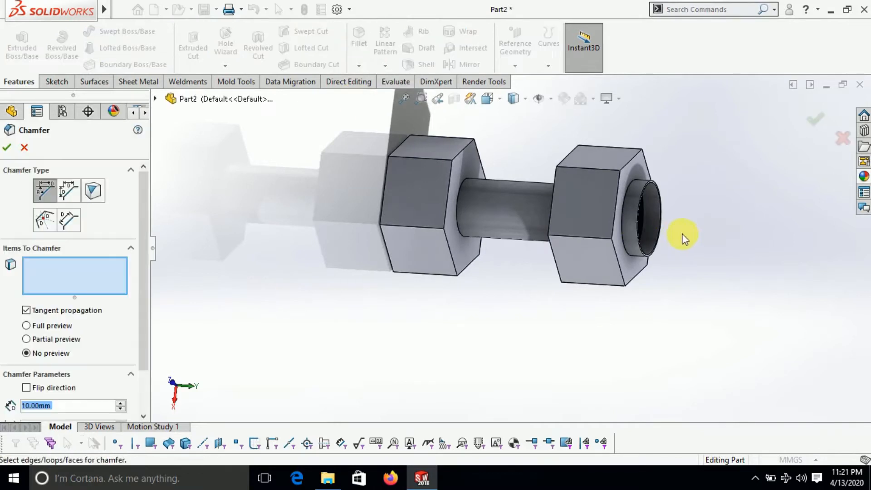
scroll(565, 208, "down", 5)
scroll(565, 208, "up", 3)
left_click(465, 247)
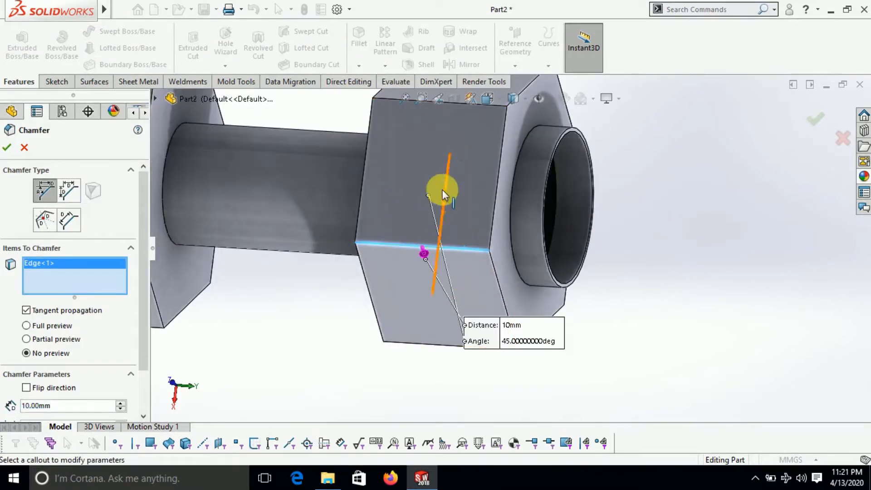
scroll(444, 198, "up", 2)
left_click(461, 164)
middle_click_drag(578, 179, 590, 237)
left_click(483, 181)
middle_click_drag(505, 181, 521, 223)
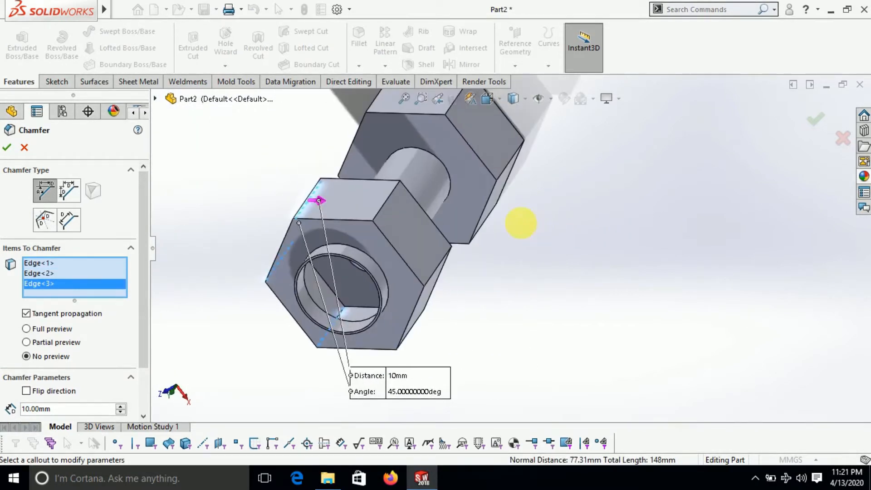
left_click(380, 211)
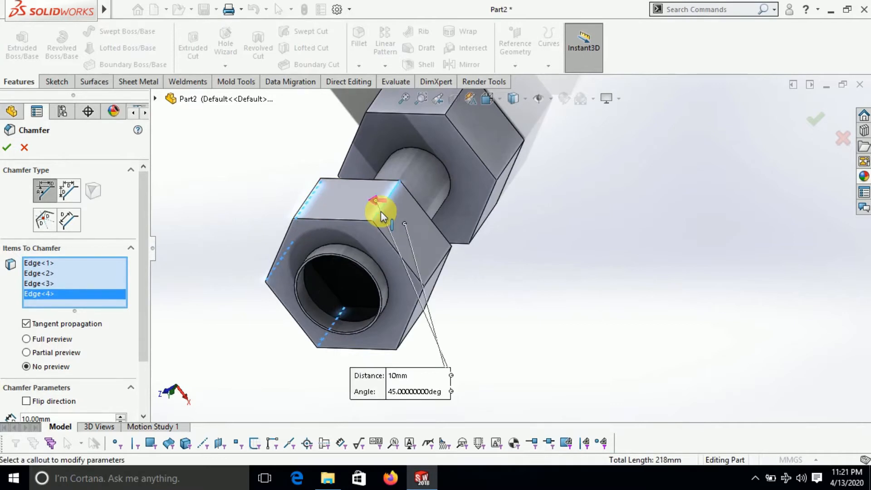
left_click(443, 272)
middle_click_drag(451, 276, 339, 224)
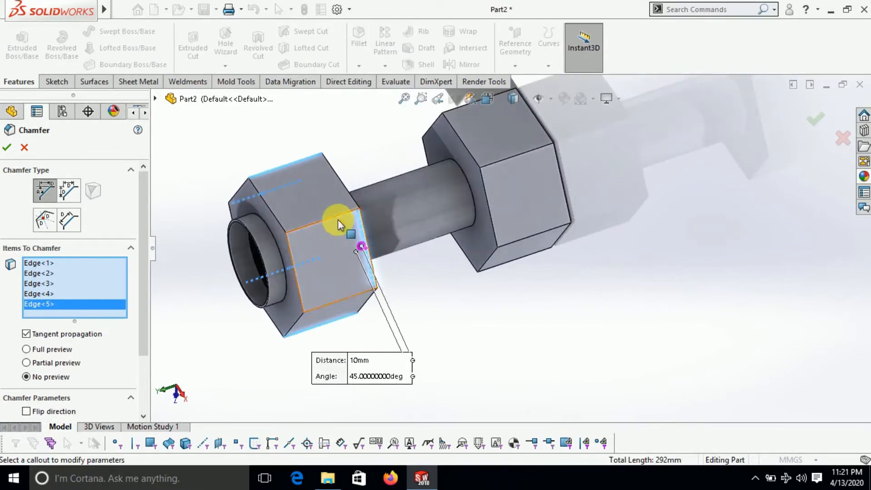
left_click(334, 217)
left_click(336, 301)
- Add the remaining edges around the shaft-side face of this hexagonal body to the chamfer selection
middle_click_drag(336, 303, 276, 385)
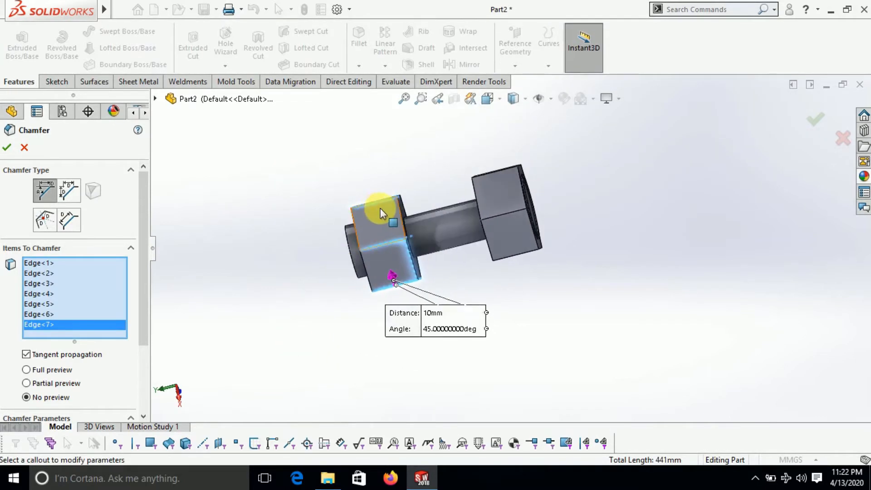
left_click(398, 208)
middle_click_drag(428, 179, 411, 221)
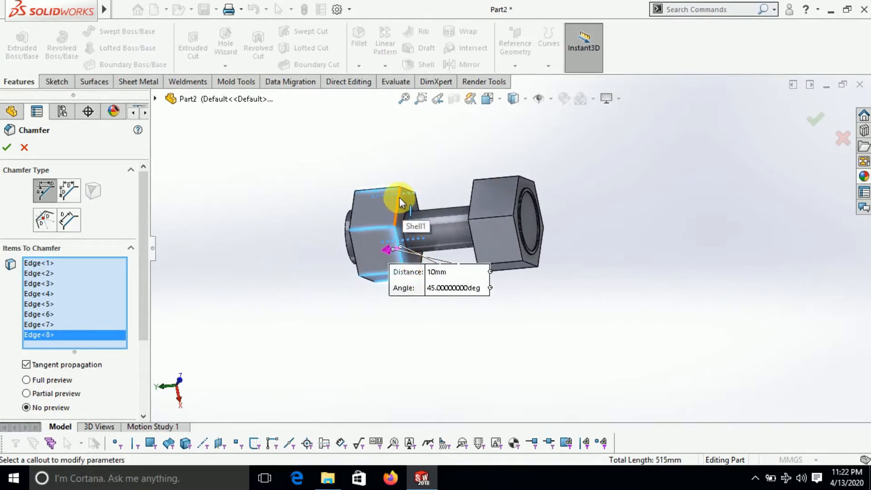
left_click(399, 198)
middle_click_drag(415, 182, 424, 200)
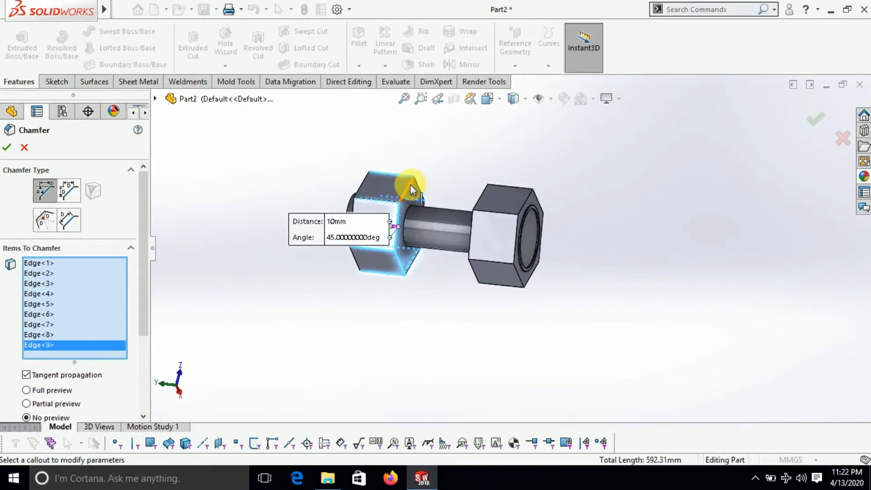
left_click(413, 186)
middle_click_drag(453, 163, 409, 154)
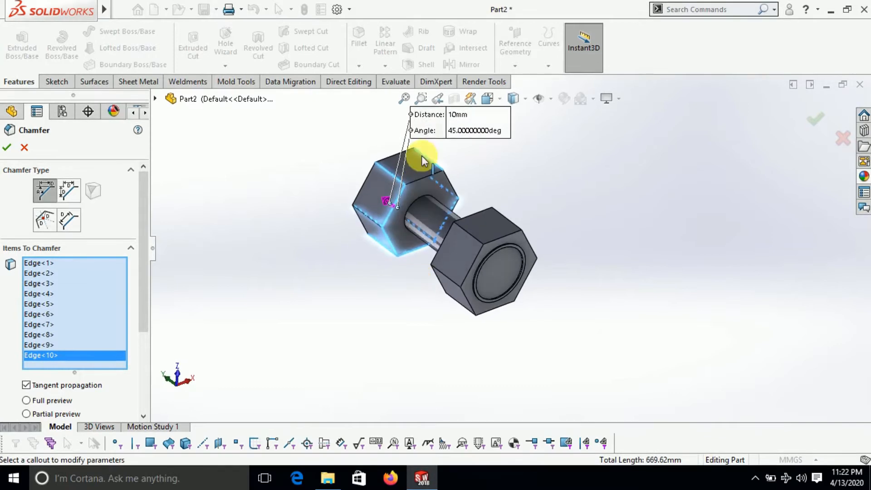
left_click(425, 182)
middle_click_drag(511, 181, 496, 200)
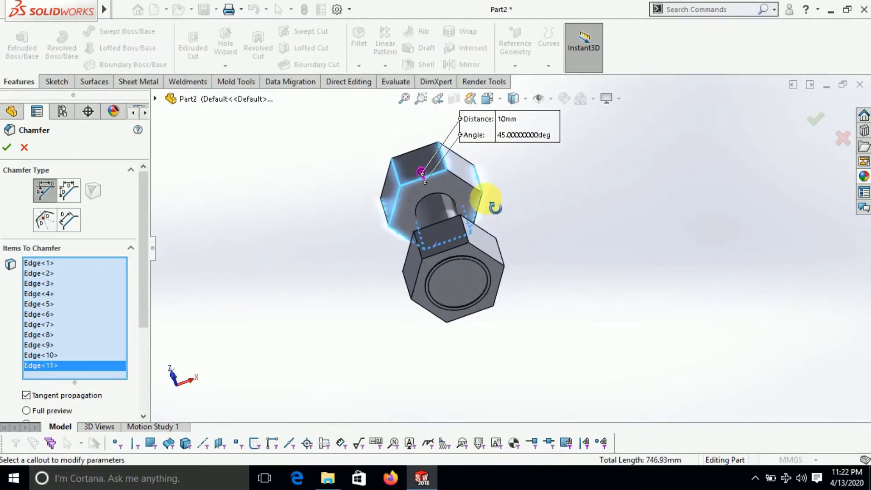
left_click(472, 190)
- Add the six edges around the hexagonal face next to the open disc end to the chamfer selection
middle_click_drag(547, 188, 619, 383)
left_click(436, 216)
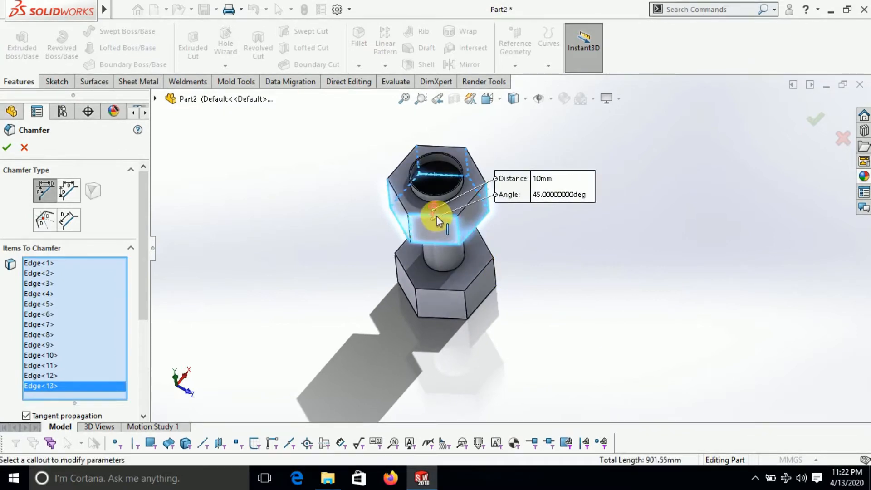
left_click(476, 163)
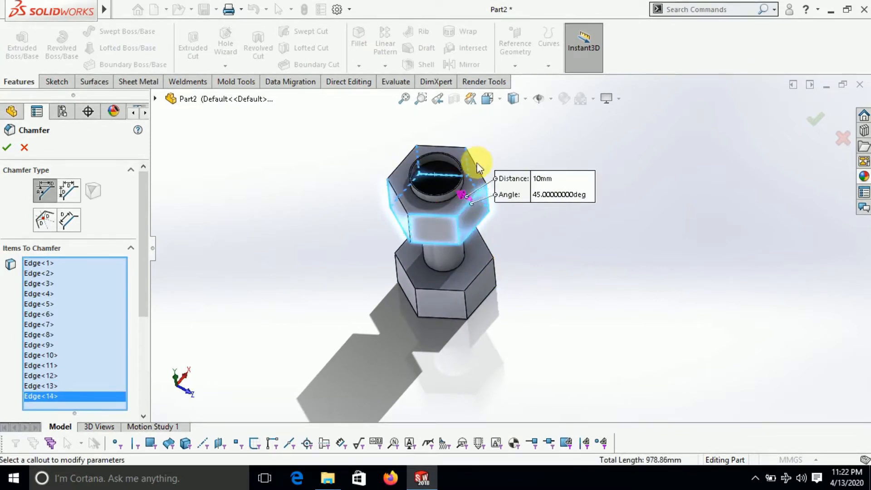
left_click(464, 156)
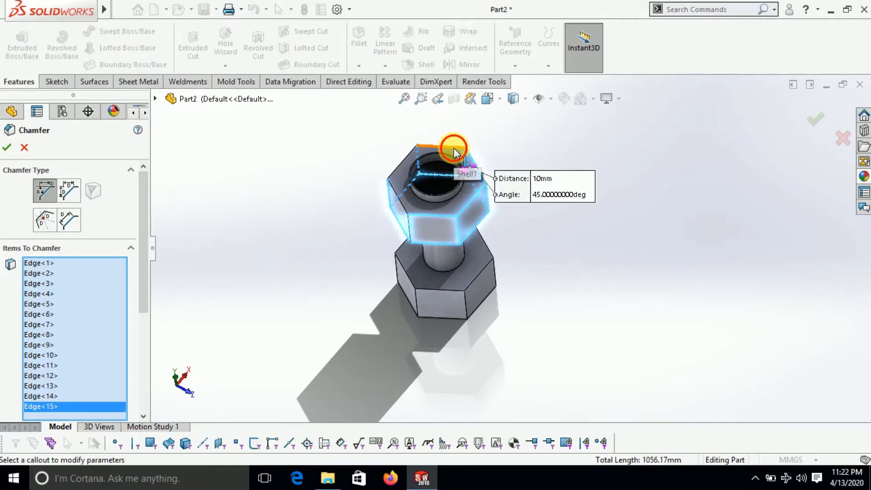
left_click(454, 148)
left_click(404, 158)
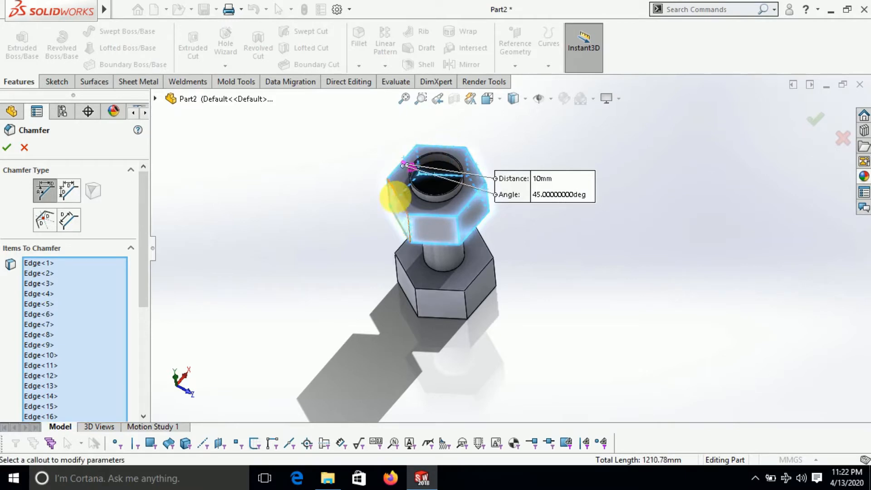
left_click(396, 197)
- Make the chamfer a symmetric distance-distance type with a 4 mm distance and create it
left_click(69, 191)
left_click_drag(146, 292, 147, 413)
left_click_drag(58, 372, 11, 373)
type("4")
key("Return")
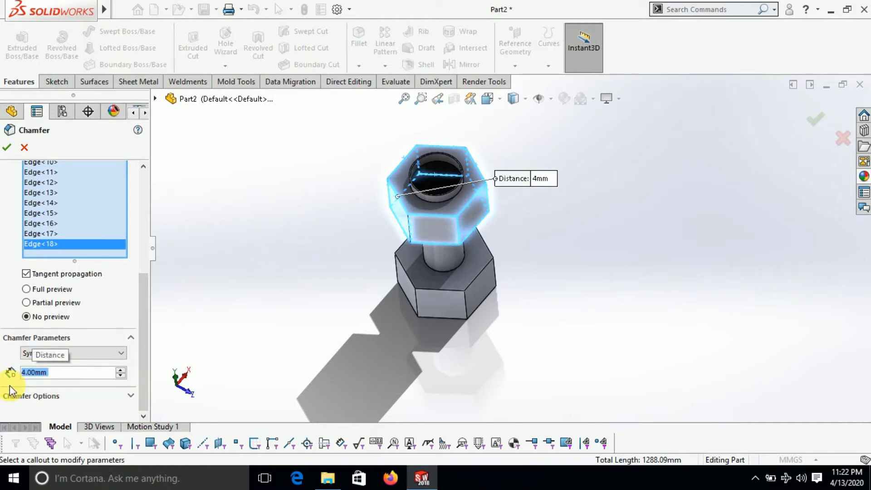
left_click(7, 147)
- Start a symmetric 4 mm distance-distance chamfer on the other hexagonal body with two of its lengthwise edges
middle_click_drag(292, 209, 363, 213)
scroll(477, 275, "down", 2)
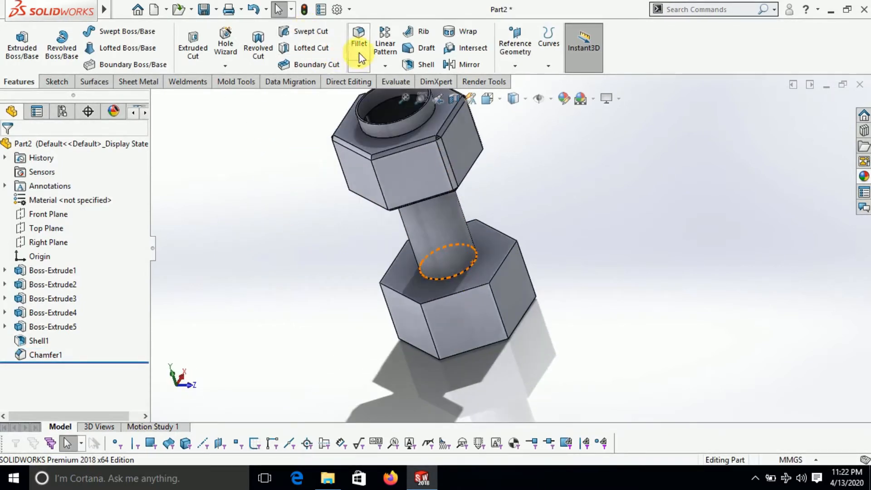
left_click(359, 66)
left_click(360, 97)
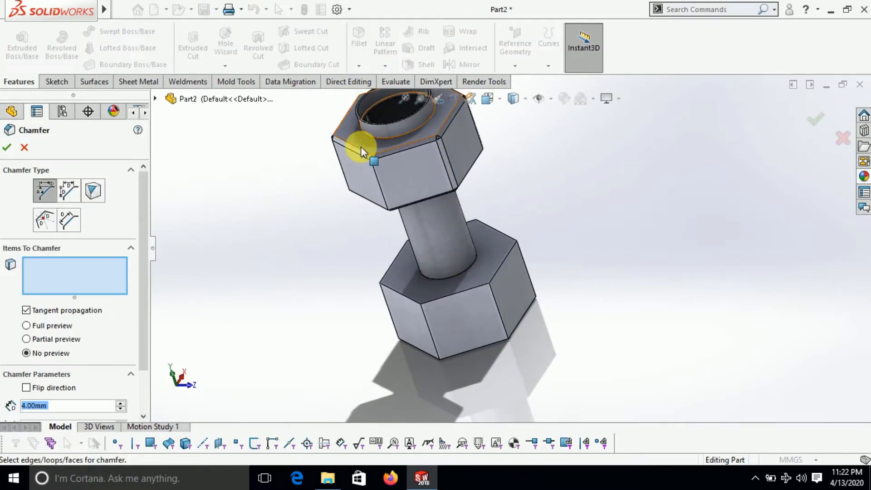
scroll(373, 274, "down", 3)
left_click(375, 258)
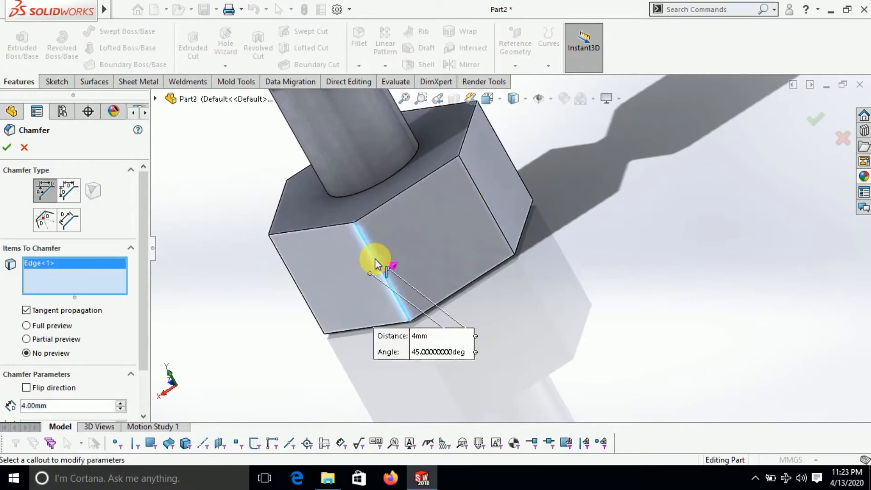
left_click(68, 191)
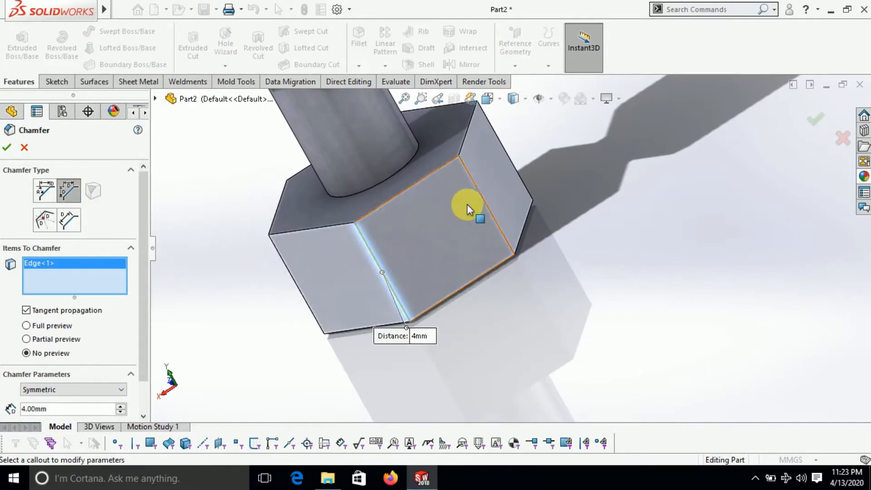
left_click(475, 187)
- Add the six edges around the shaft-side face of the second hexagonal body, leaving its side face out of the selection
left_click(433, 174)
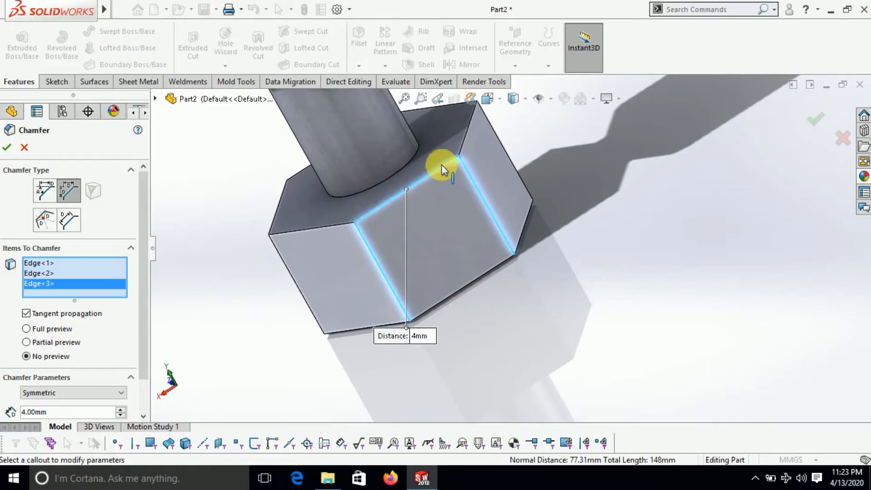
left_click(465, 150)
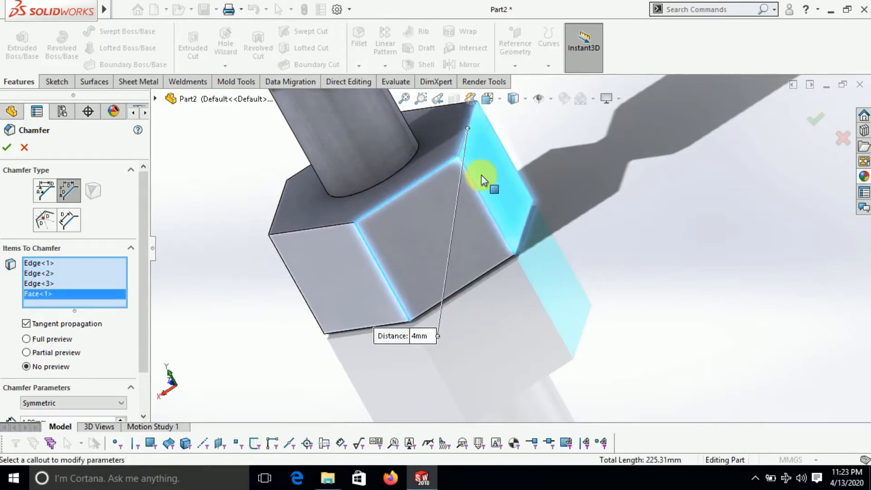
left_click(476, 141)
left_click(464, 146)
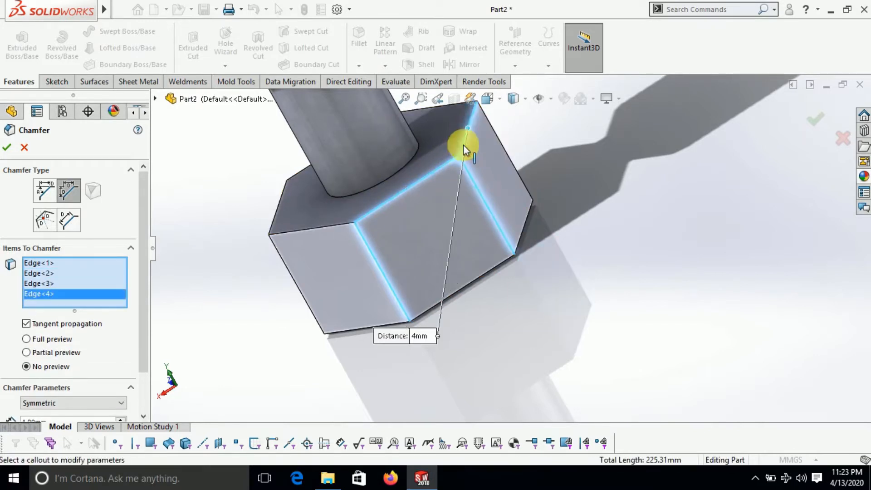
left_click(308, 230)
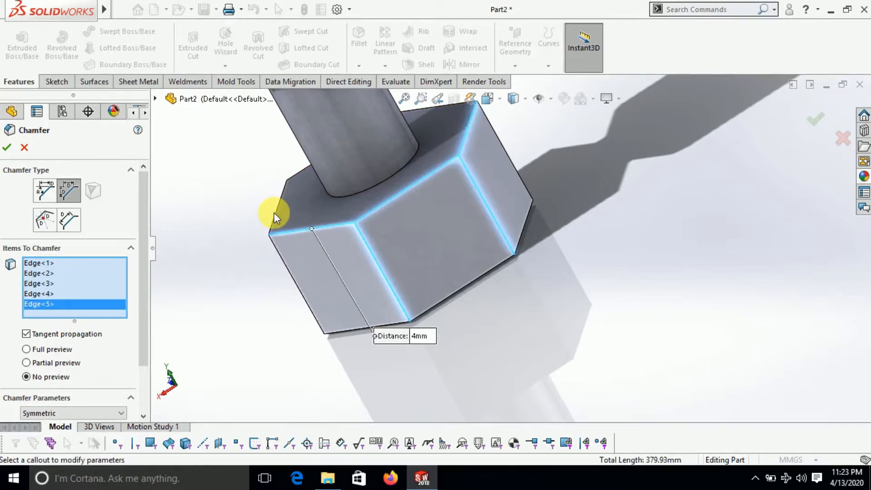
left_click(276, 216)
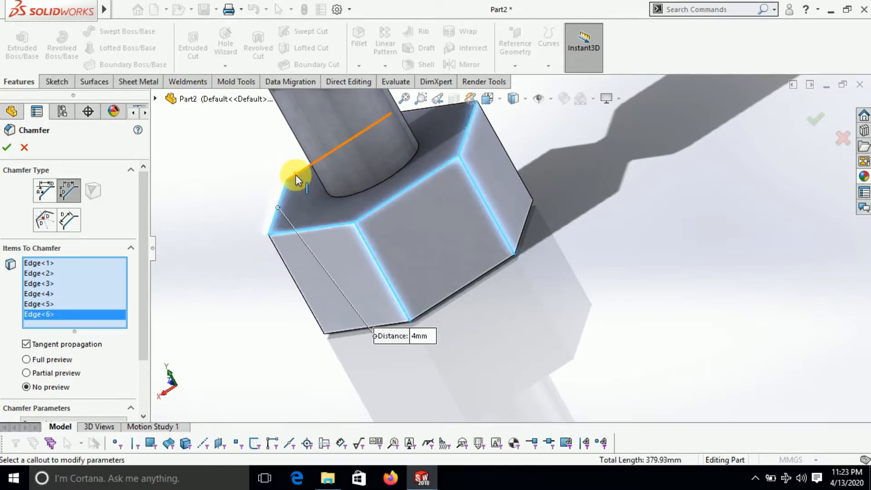
left_click(296, 175)
scroll(448, 121, "up", 2)
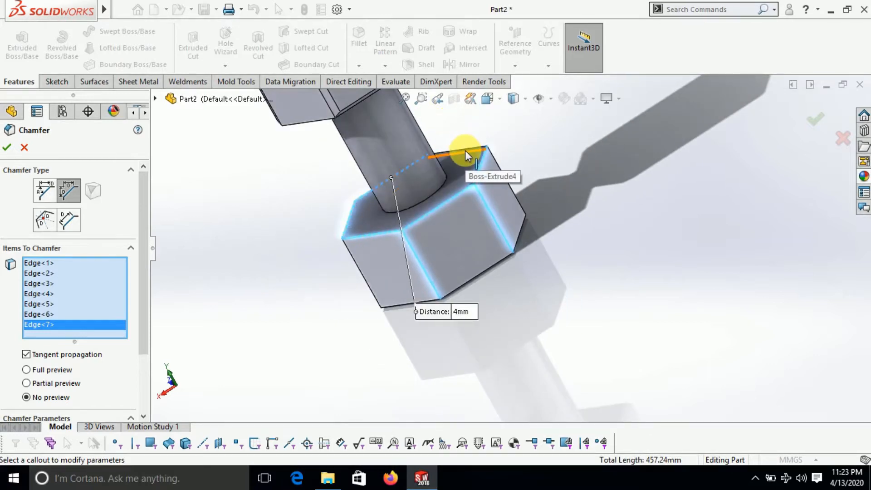
left_click(465, 149)
- Add three more lengthwise edges and the adjoining ring-end edges of the second hexagonal body to the chamfer
middle_click_drag(533, 194, 496, 179)
left_click(499, 180)
left_click(508, 235)
left_click(465, 284)
middle_click_drag(389, 302, 430, 303)
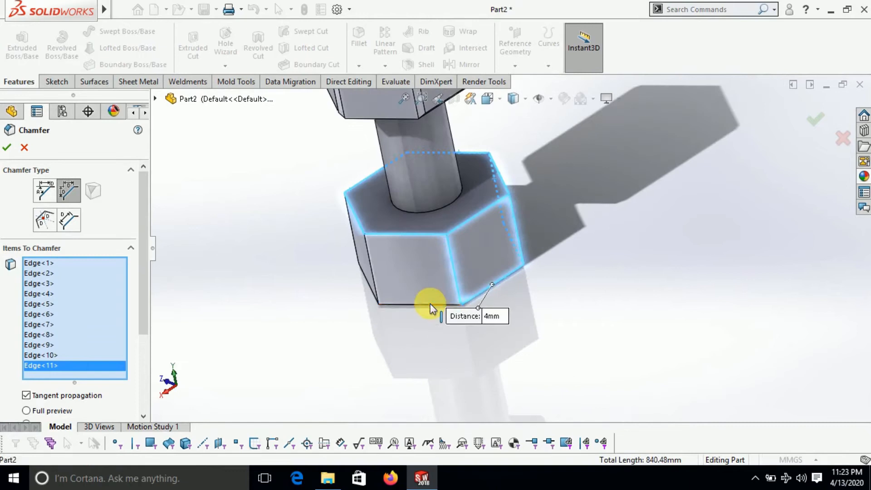
left_click(430, 304)
left_click(372, 268)
middle_click_drag(387, 348, 378, 301)
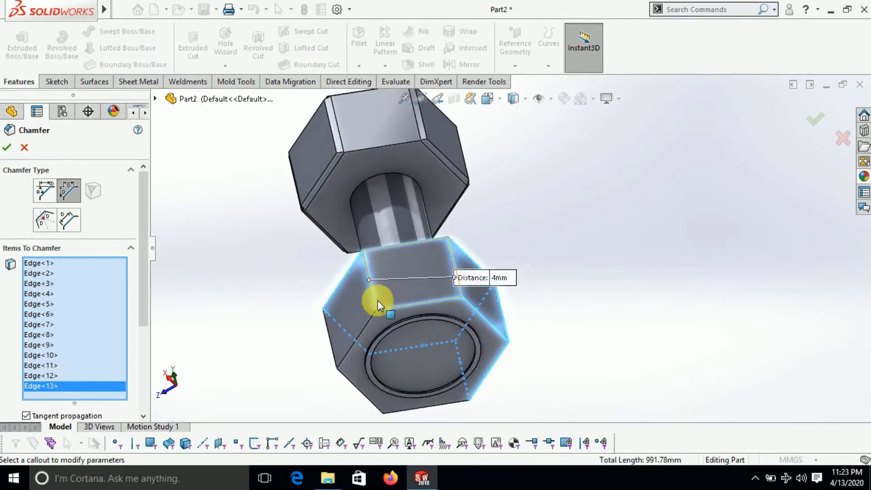
left_click(364, 326)
left_click(331, 345)
- Add the last lengthwise edge and the last two ring-end edges, and create the 4 mm chamfer
middle_click_drag(331, 345, 451, 360)
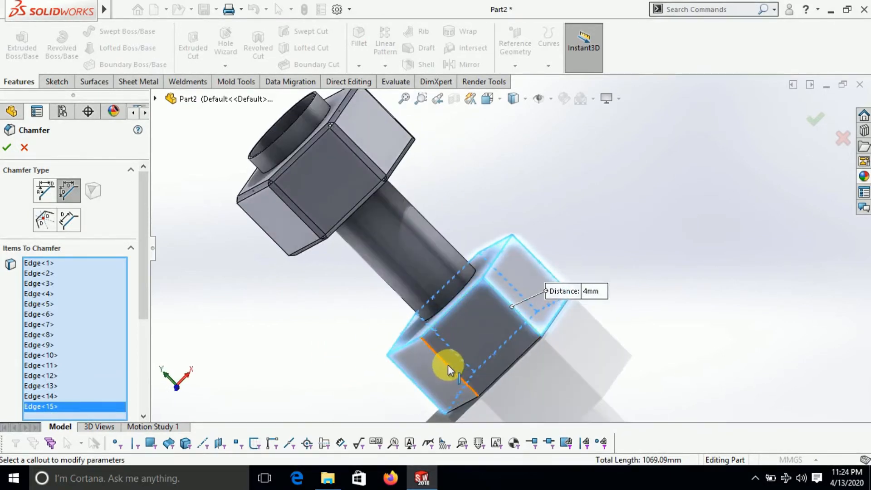
left_click(448, 365)
scroll(502, 384, "down", 6)
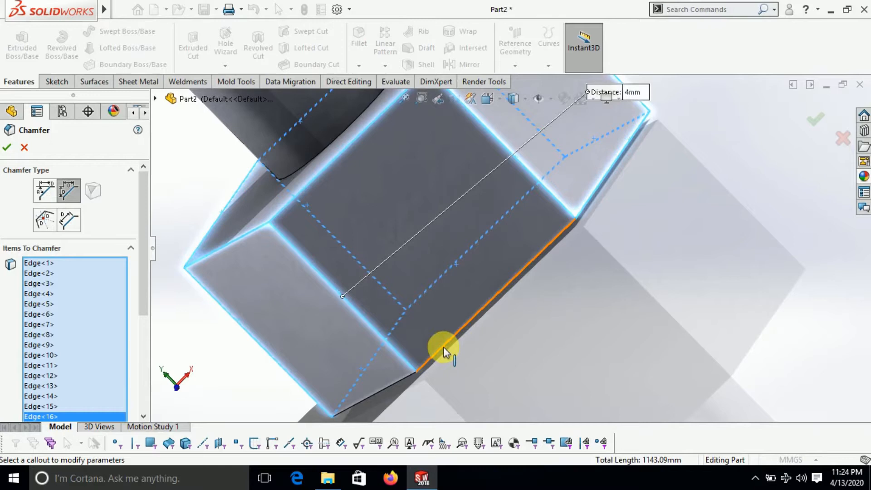
left_click(443, 347)
left_click(390, 389)
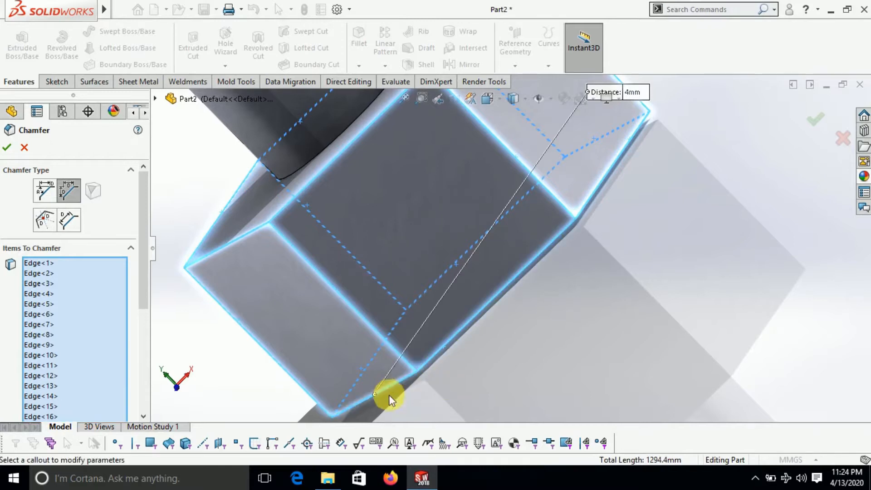
left_click(7, 150)
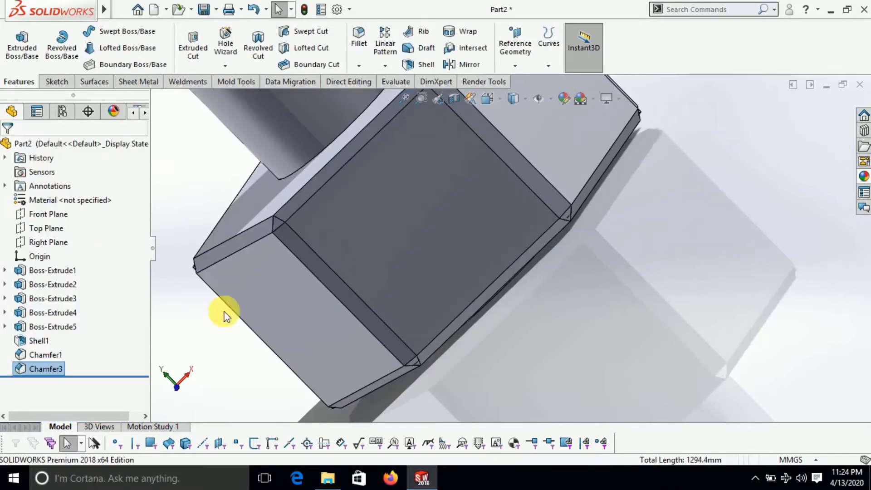
- Examine the chamfered edges of both hexagonal bodies, the shaft and both ends of the part from several angles
scroll(443, 307, "up", 2)
scroll(443, 307, "down", 2)
middle_click_drag(443, 307, 348, 213)
scroll(348, 213, "up", 3)
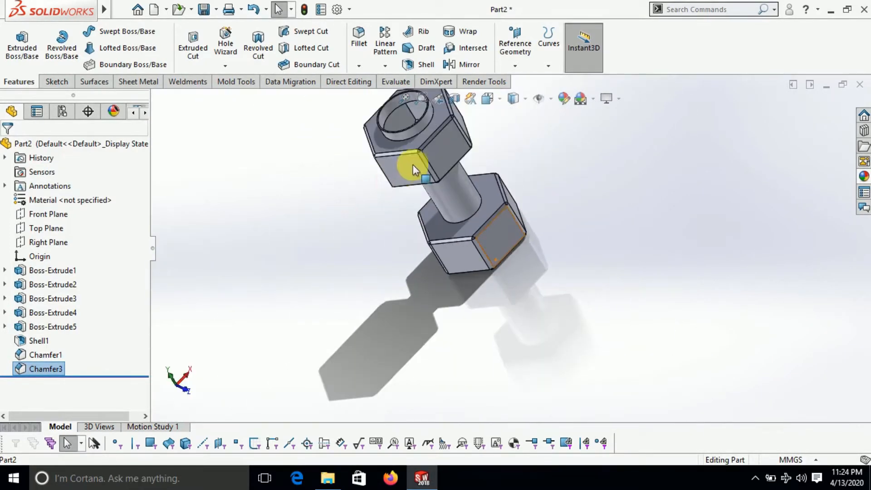
scroll(464, 174, "down", 4)
scroll(537, 315, "up", 5)
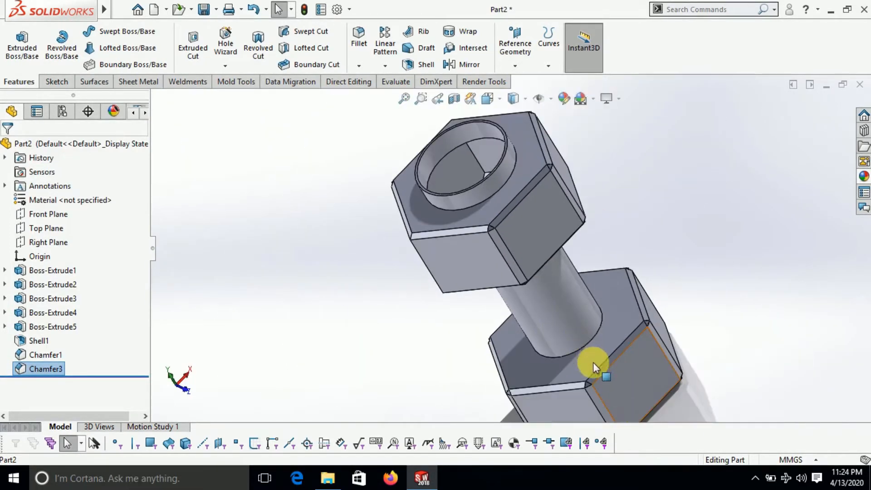
scroll(591, 378, "down", 5)
scroll(473, 367, "up", 3)
scroll(473, 366, "up", 1)
middle_click_drag(476, 342, 551, 378)
scroll(435, 253, "down", 4)
scroll(434, 276, "up", 4)
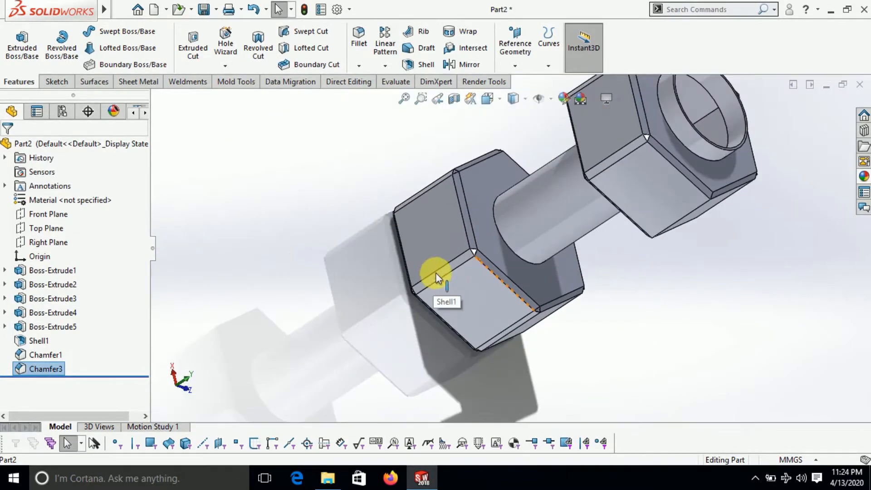
scroll(463, 177, "down", 6)
scroll(488, 202, "down", 1)
middle_click_drag(513, 229, 418, 268)
scroll(504, 247, "up", 4)
scroll(612, 252, "up", 3)
middle_click_drag(613, 251, 457, 136)
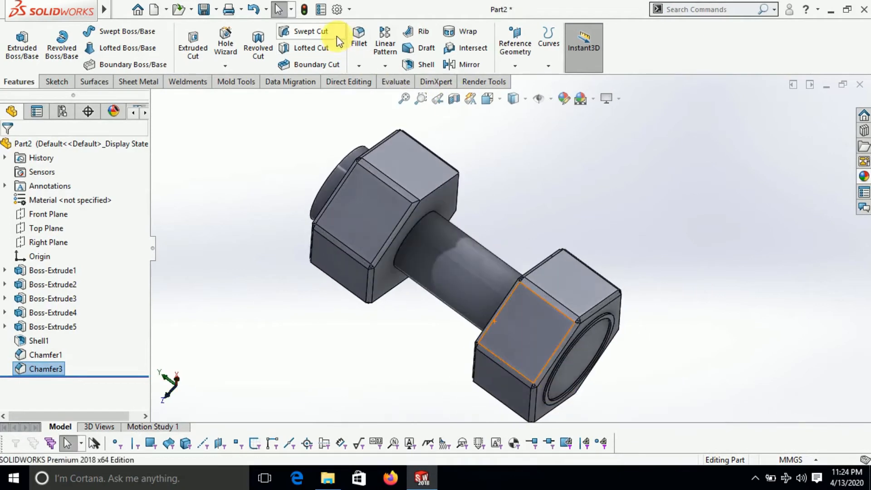
- Fillet both circular edges where the shaft meets the hexagonal bodies with a 10 mm radius
left_click(359, 38)
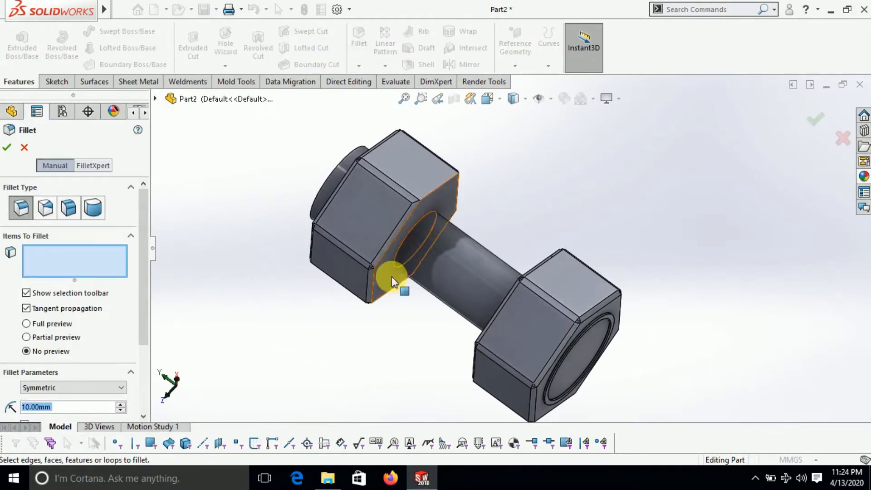
left_click(401, 255)
middle_click_drag(401, 255, 524, 329)
left_click(524, 327)
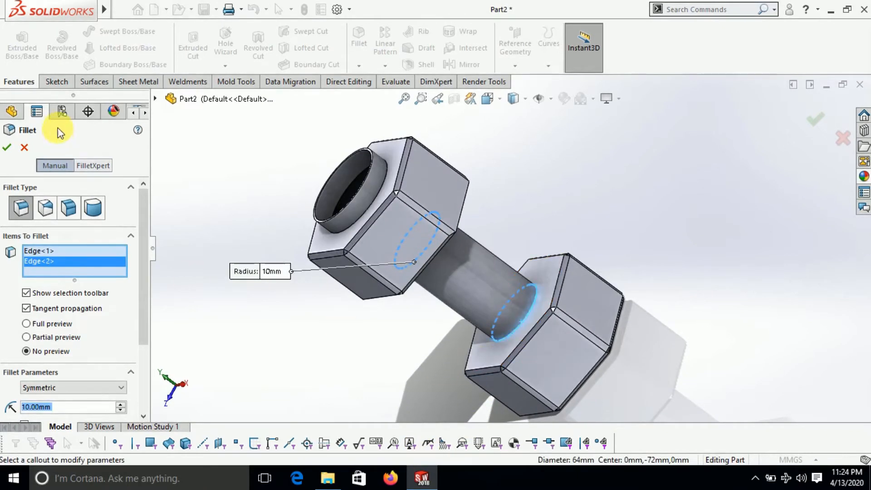
left_click(7, 147)
middle_click_drag(272, 347, 240, 327)
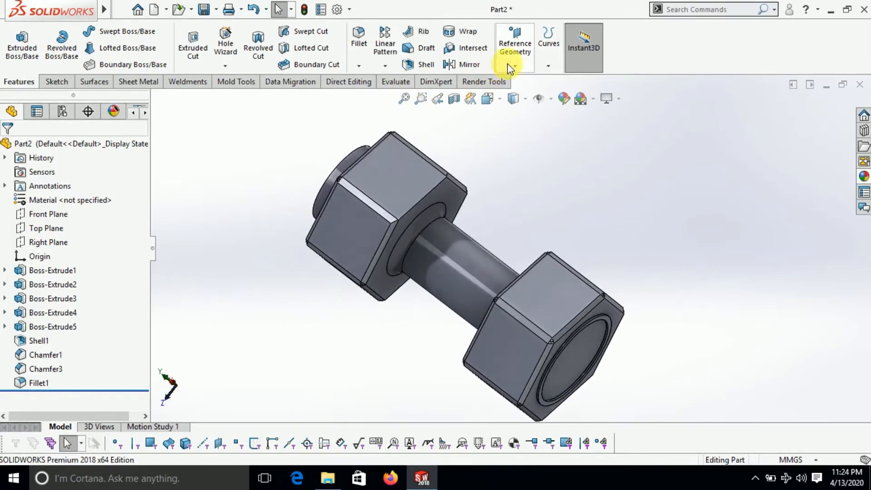
- Create a reference plane coincident with the circular edge where the shaft meets the fillet of the disc-end hexagonal body
left_click(515, 66)
left_click(522, 81)
left_click(432, 222)
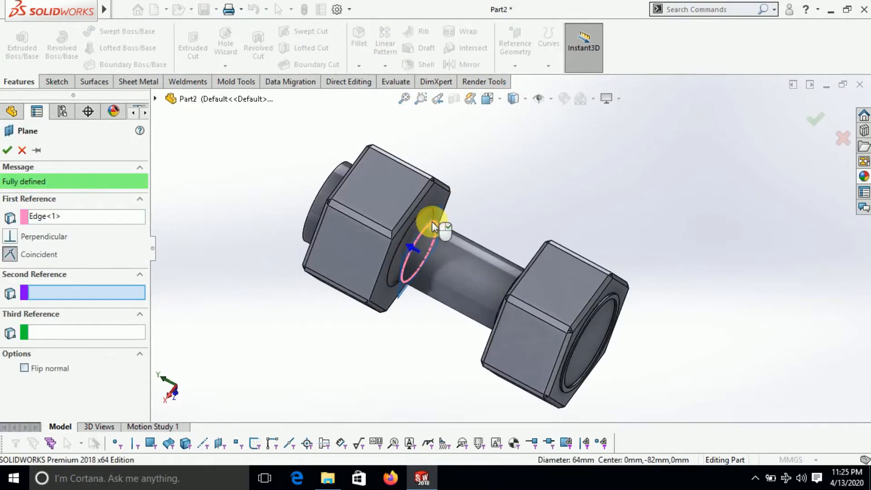
left_click(10, 151)
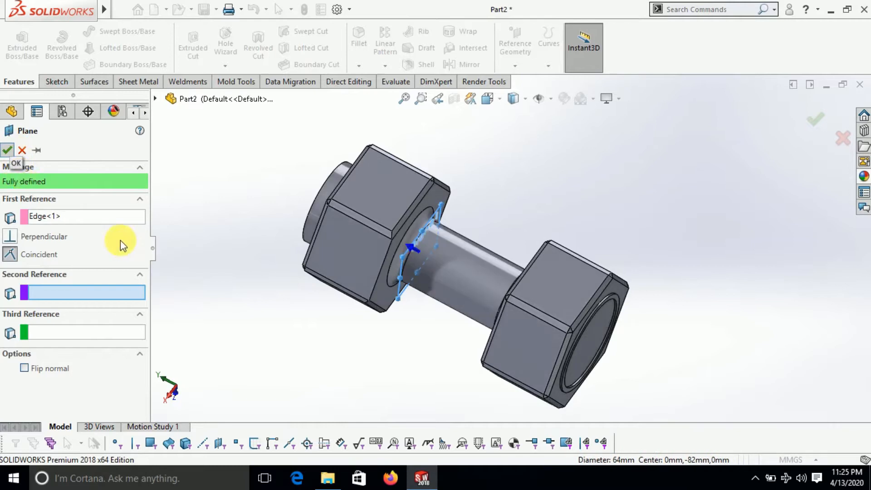
middle_click_drag(276, 295, 262, 329)
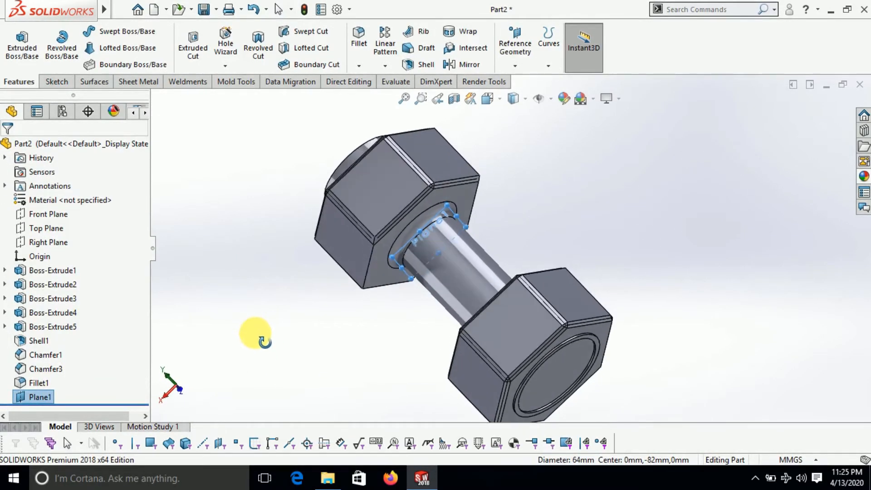
- Create a second reference plane on the shaft's fillet edge at the ring-end hexagonal body, removing Plane1 from the references
left_click(515, 66)
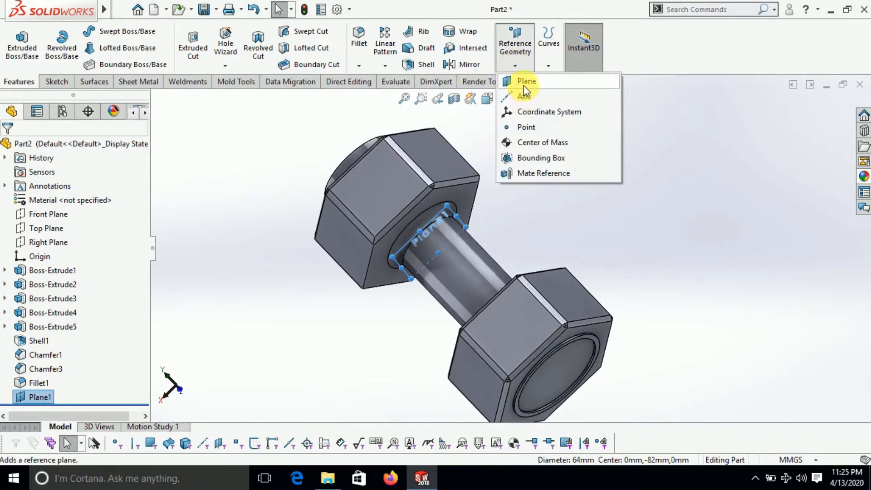
left_click(525, 85)
middle_click_drag(389, 304, 523, 308)
left_click(518, 310)
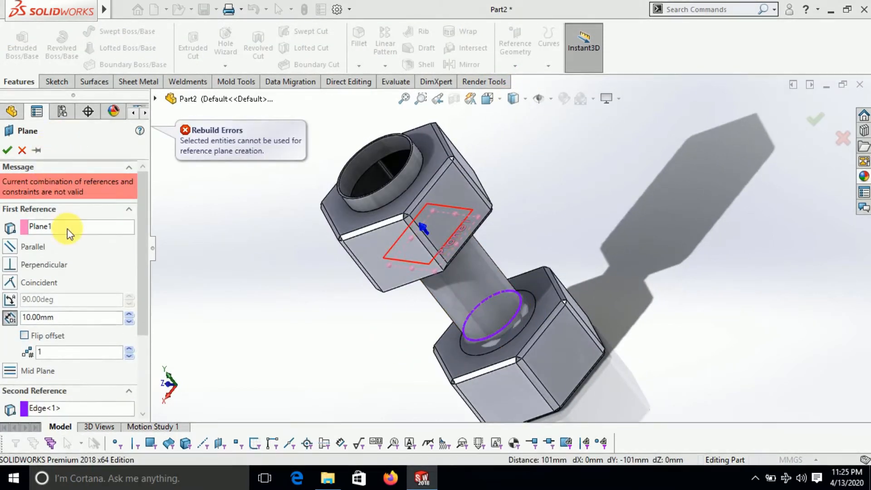
right_click(68, 229)
left_click(91, 236)
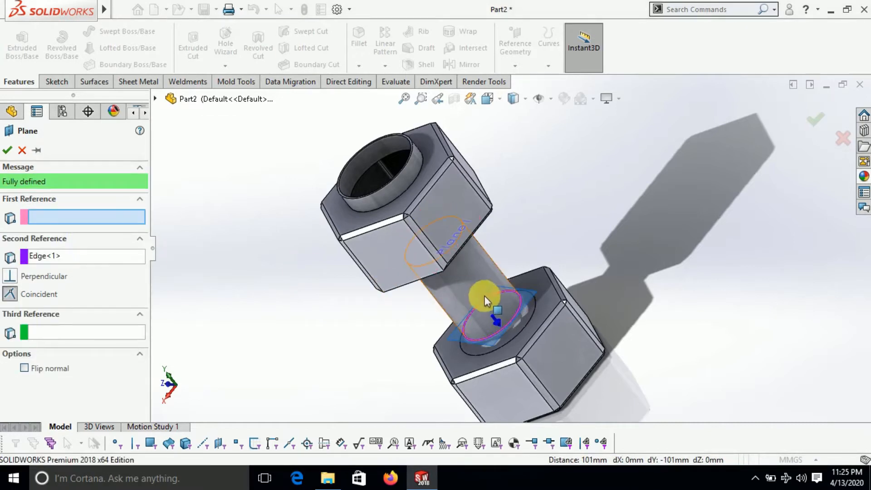
left_click(7, 150)
middle_click_drag(350, 243, 295, 204)
left_click(252, 305)
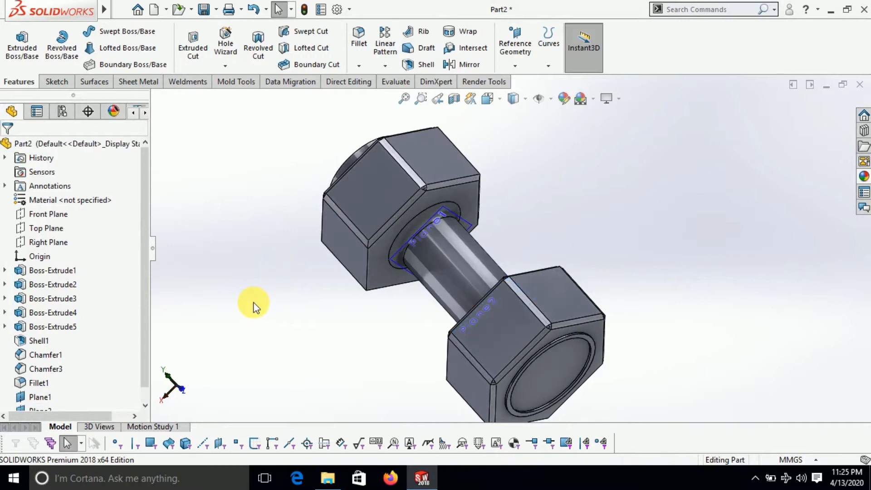
- Sketch on Plane2 by converting the shaft's circular fillet edge at the ring-end body, and close the sketch
scroll(445, 203, "down", 5)
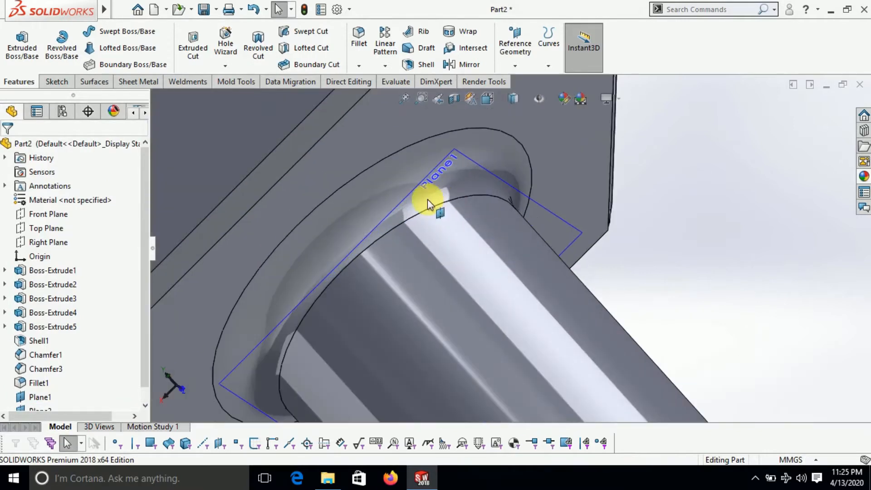
left_click(56, 81)
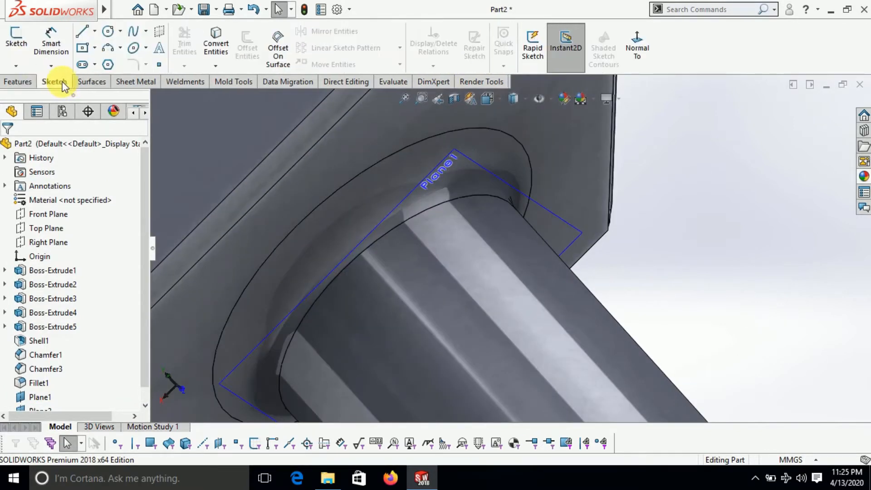
left_click(13, 40)
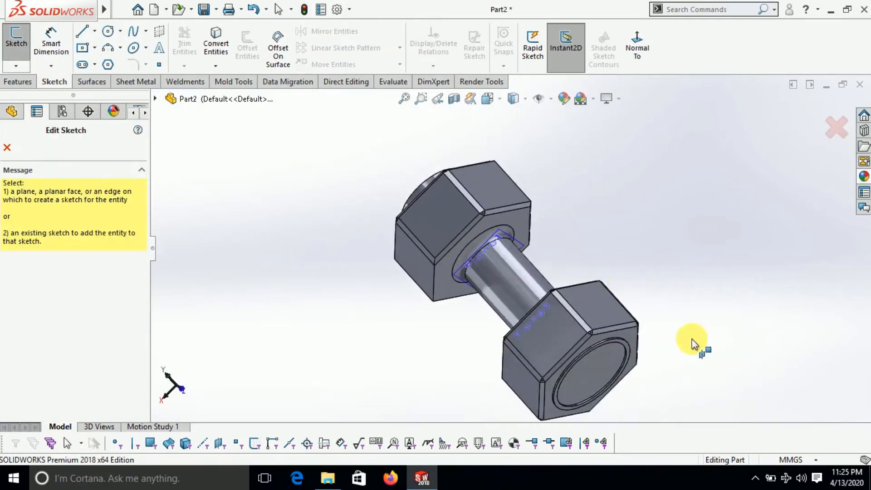
scroll(603, 298, "down", 4)
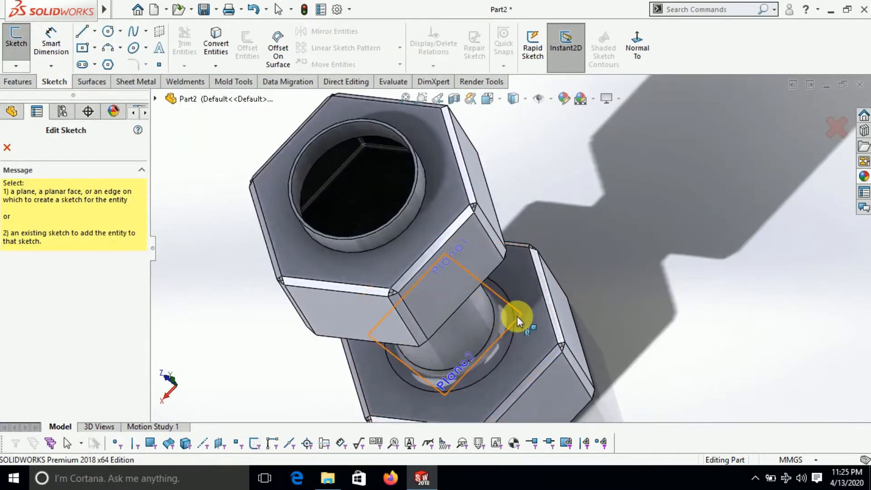
left_click(518, 317)
middle_click_drag(590, 393, 568, 379)
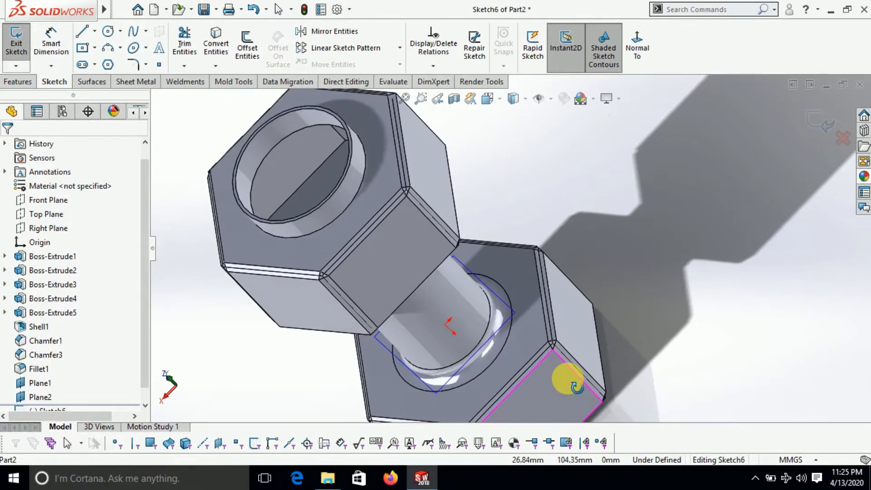
left_click(216, 45)
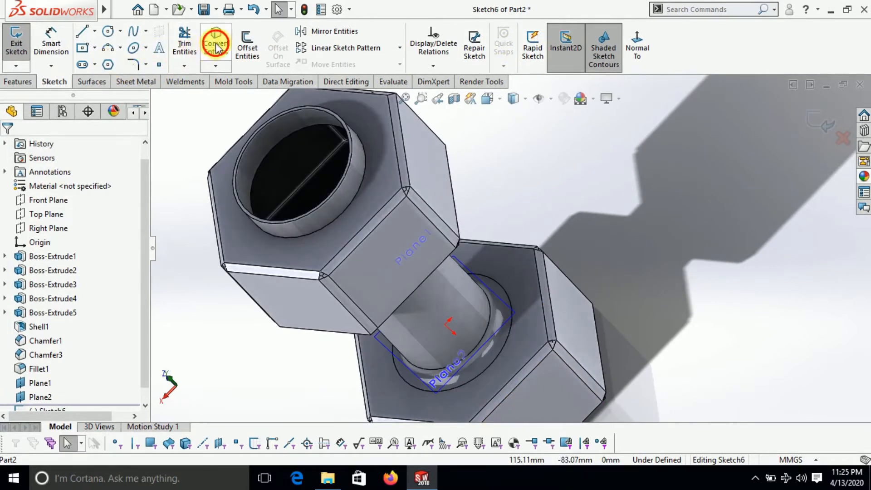
left_click(483, 334)
left_click(8, 148)
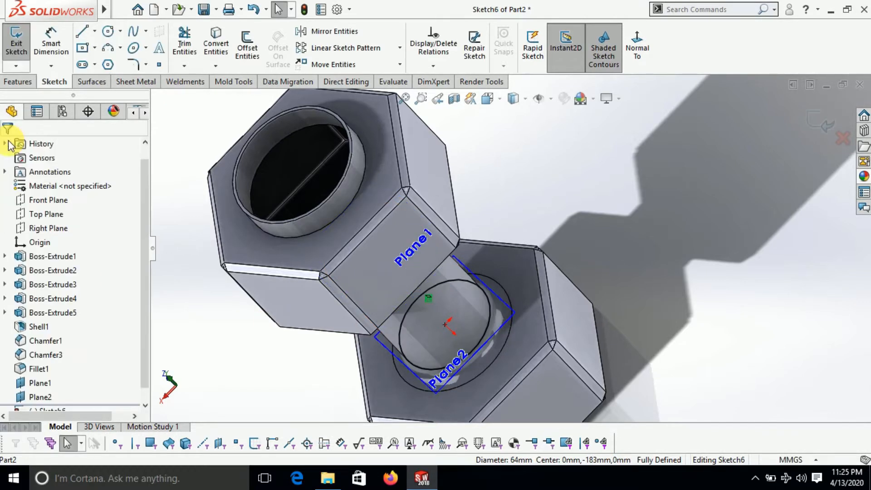
left_click(637, 238)
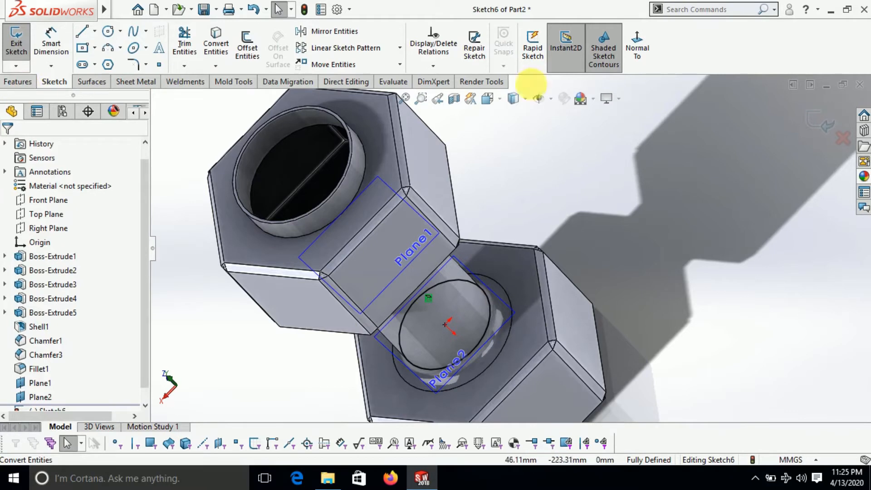
left_click(814, 125)
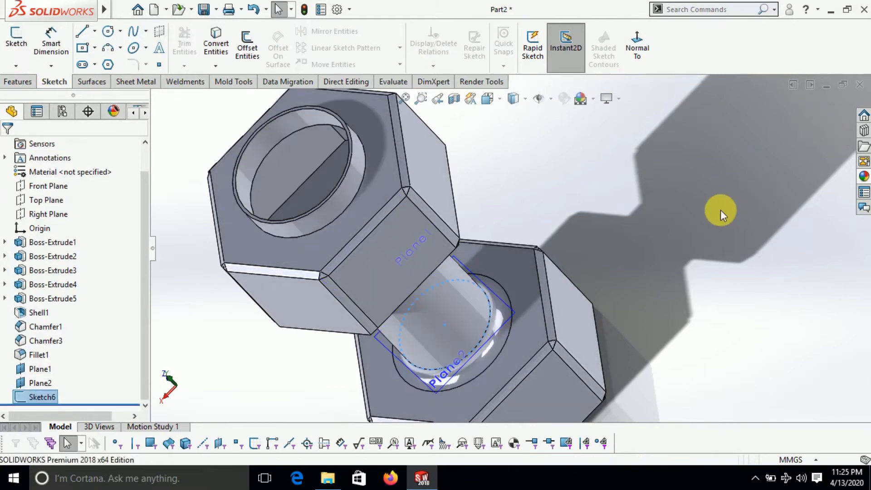
- Start a helix from the converted circle, defined by pitch and revolution, with a constant pitch of 500 mm
left_click(18, 82)
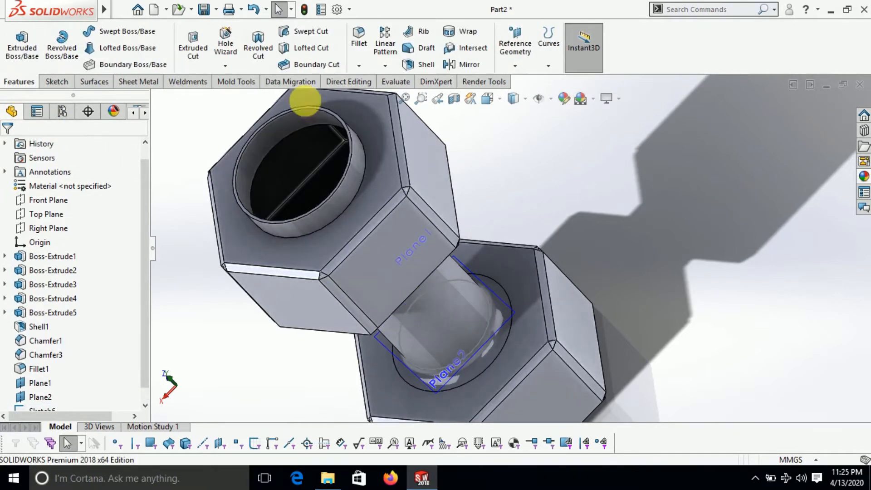
left_click(548, 66)
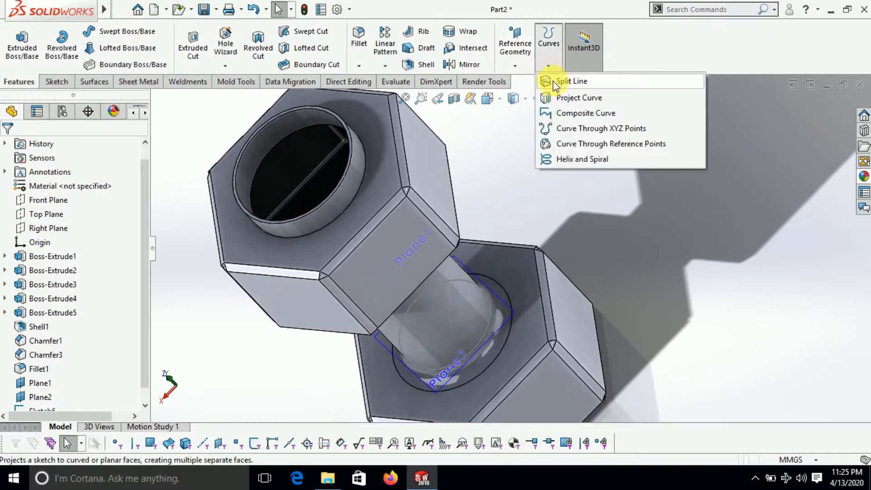
left_click(581, 160)
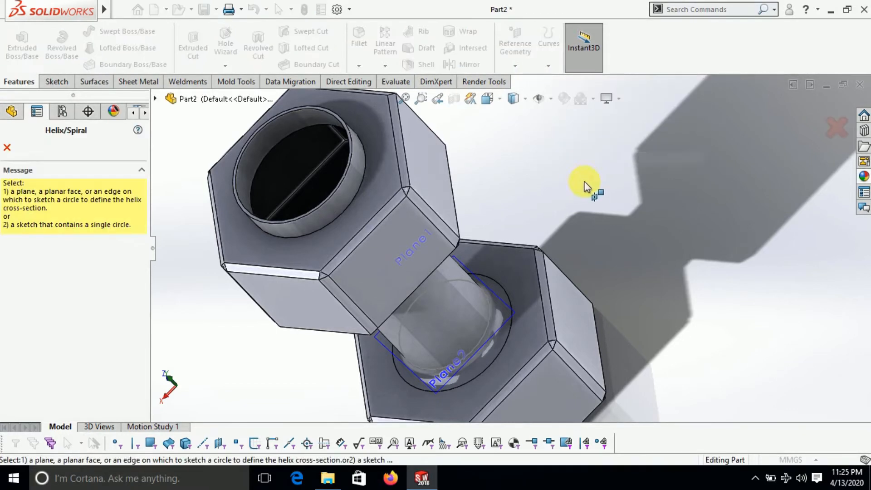
left_click(485, 327)
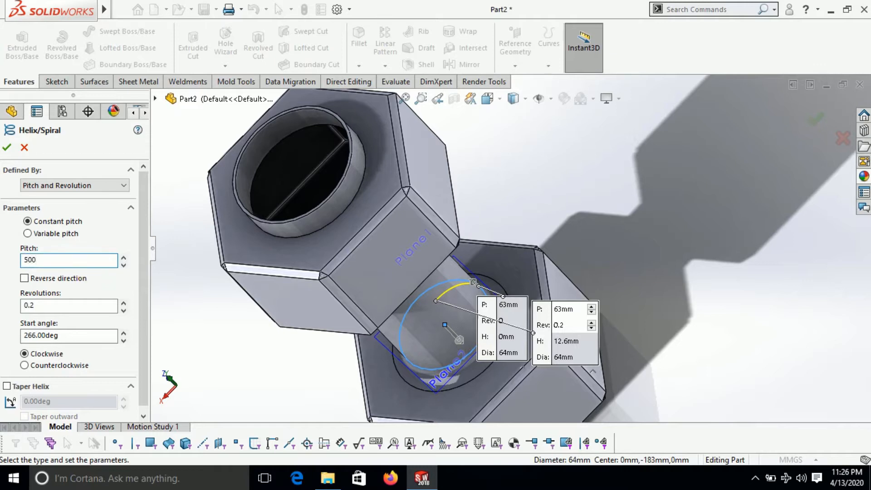
key("Return")
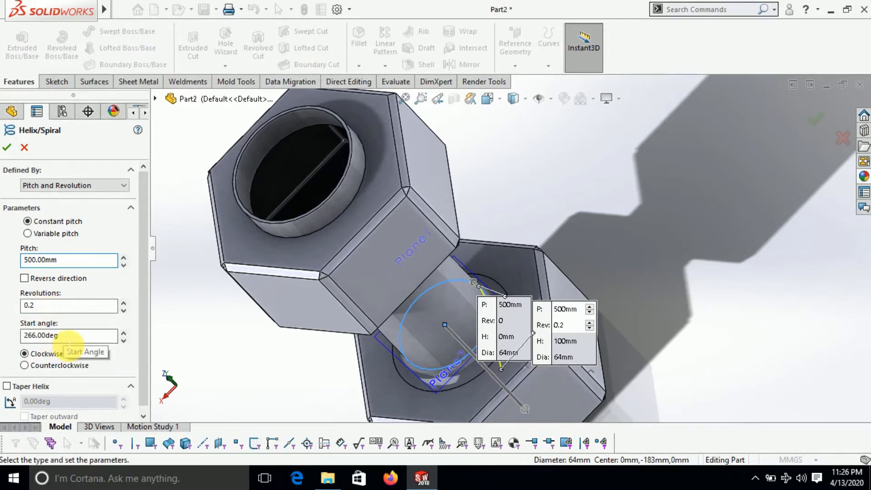
- Reverse the helix direction to run along the shaft and create it clockwise with 0.2 revolutions and a 266° start angle
left_click(70, 311)
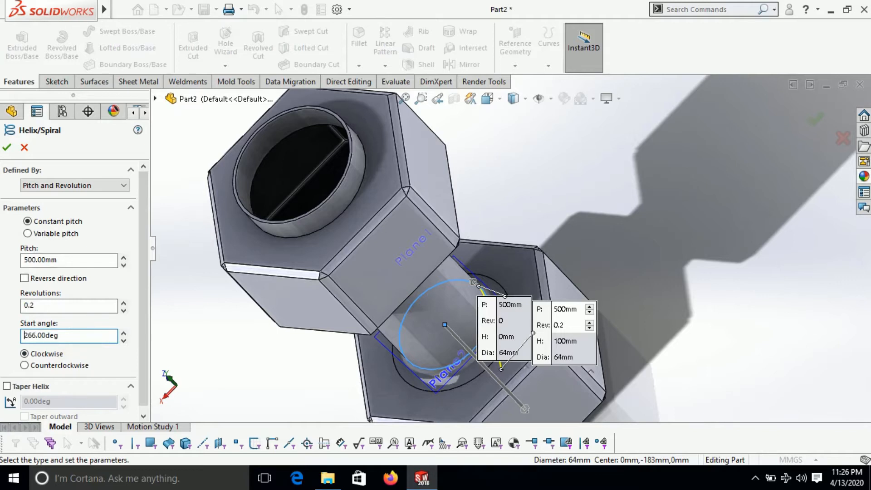
middle_click_drag(288, 337, 254, 314)
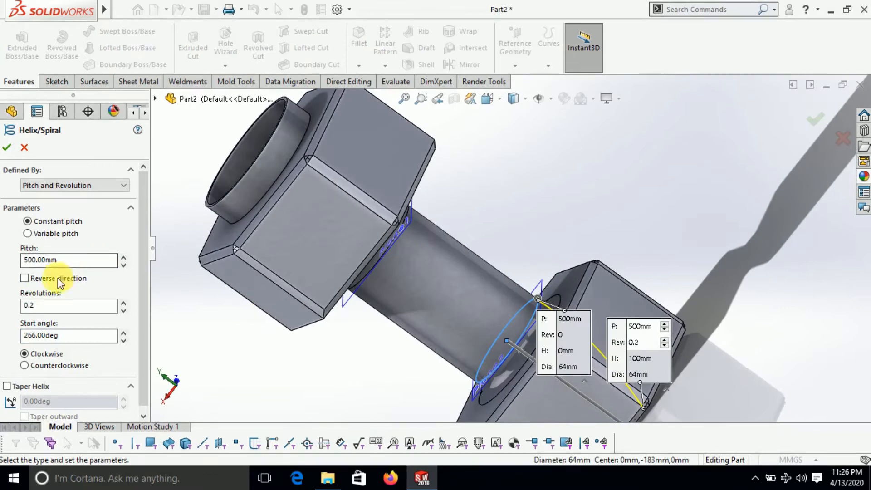
left_click(25, 278)
middle_click_drag(335, 369, 249, 471)
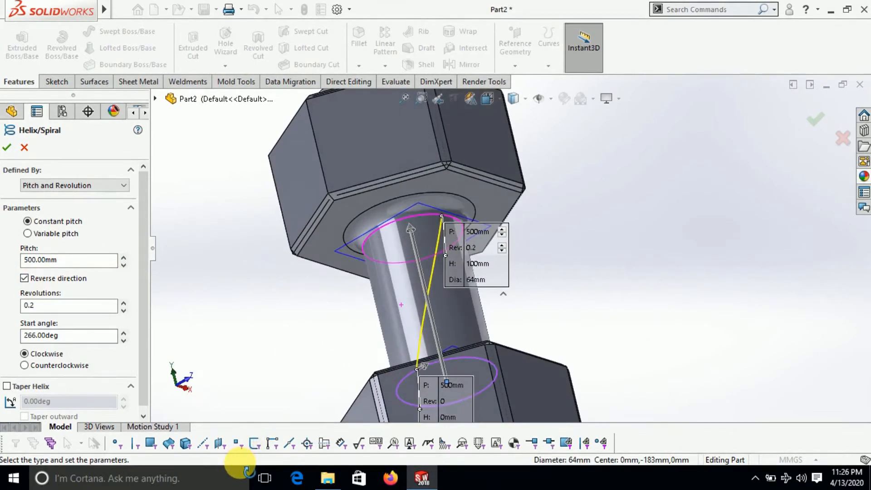
left_click(11, 148)
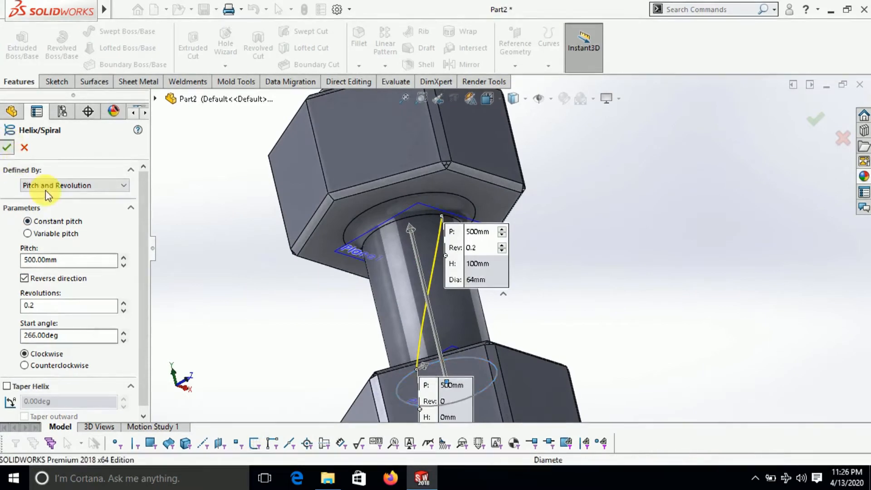
- Start a sketch on Plane2 and draw a circle of about 2.47 mm radius centred on the helix's endpoint
middle_click_drag(421, 359, 463, 402)
scroll(391, 292, "down", 4)
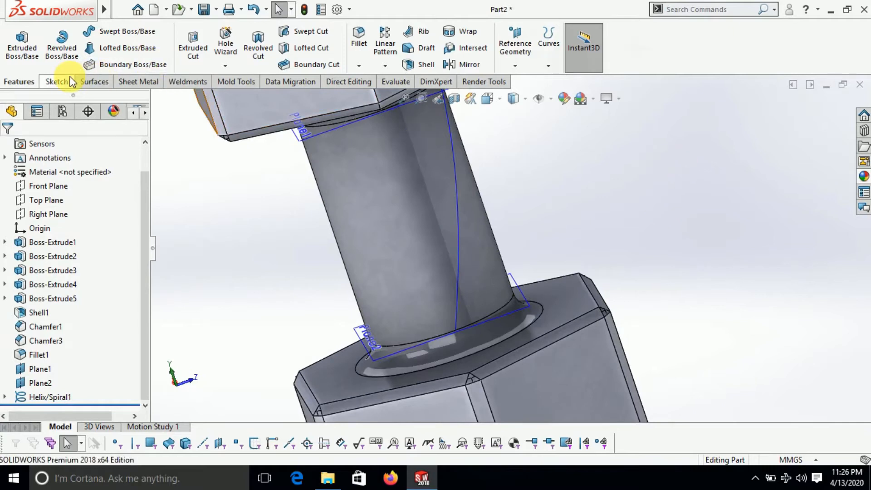
left_click(55, 82)
left_click(16, 43)
left_click(524, 304)
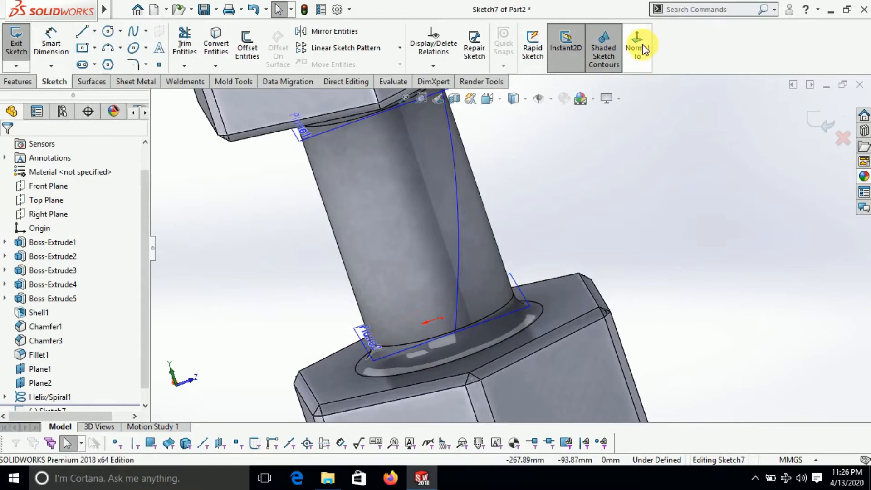
left_click(640, 49)
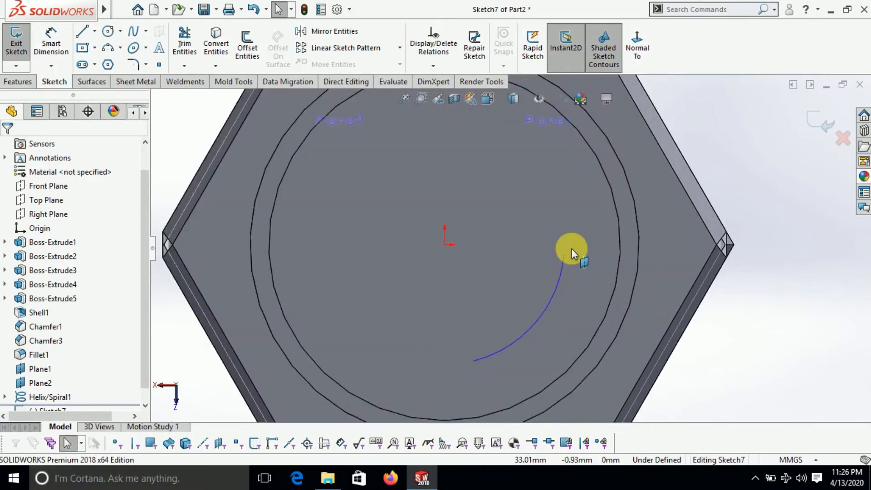
scroll(563, 258, "down", 2)
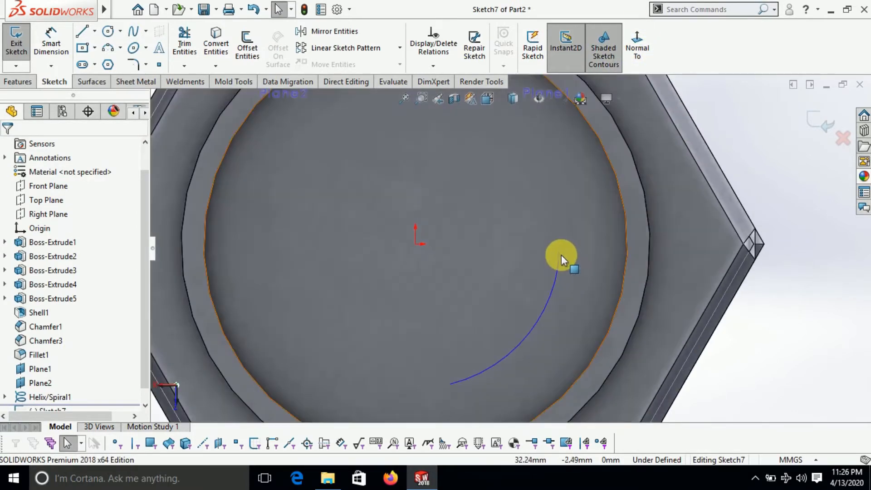
left_click(108, 31)
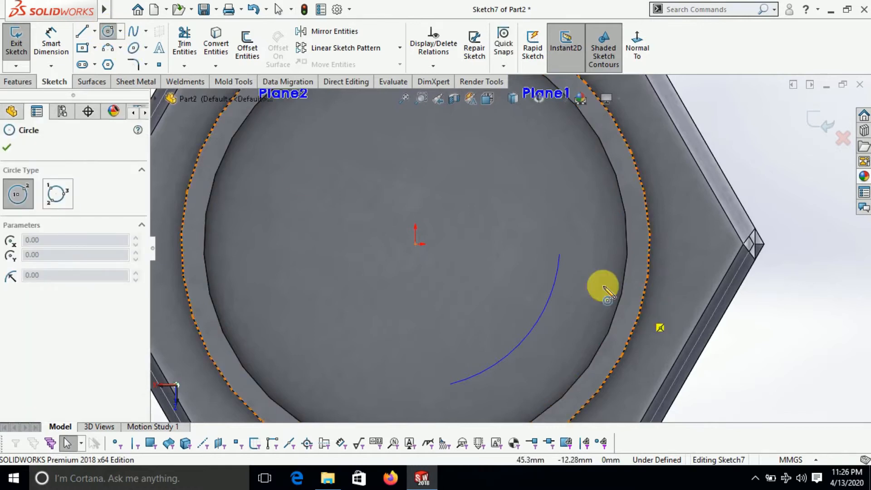
left_click(562, 258)
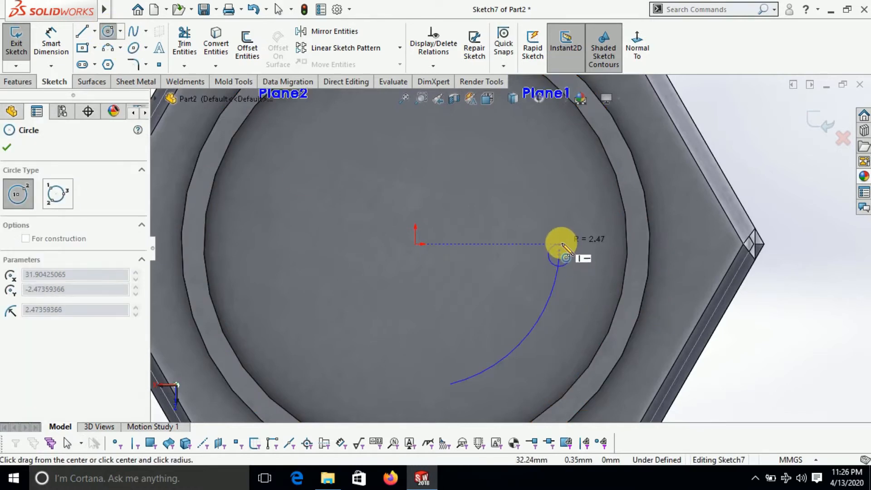
left_click(563, 247)
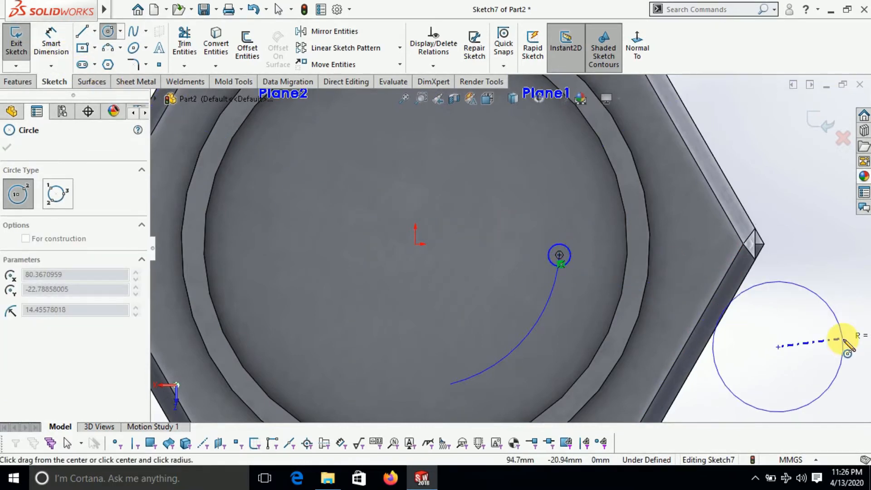
- Discard the unfinished second circle and dimension the small circle at the helix's endpoint to a 0.30 mm diameter
right_click(833, 275)
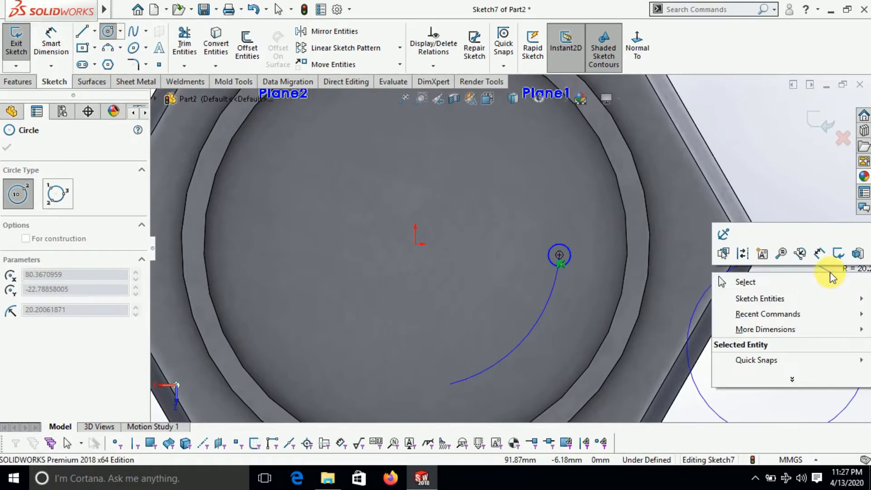
left_click(788, 282)
left_click(50, 44)
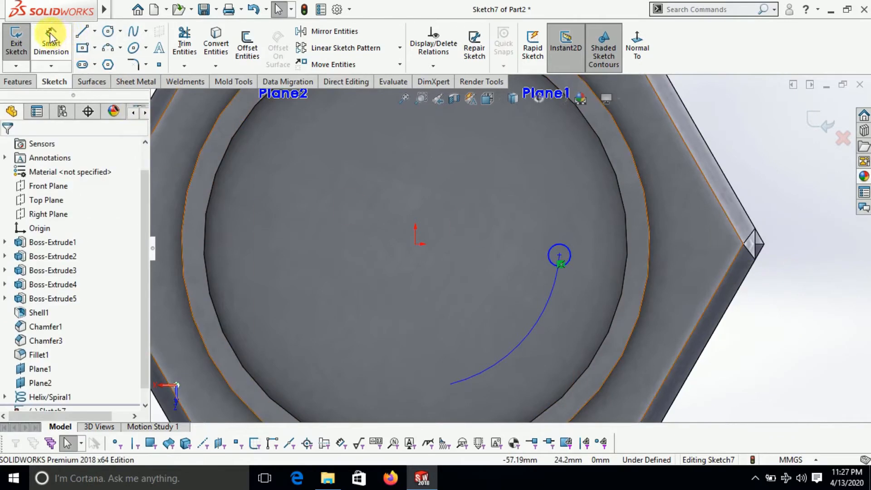
left_click(567, 247)
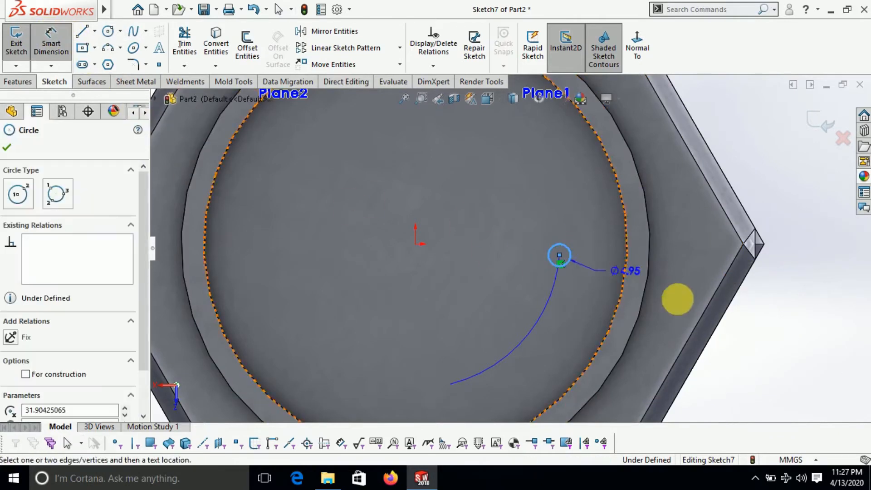
left_click(785, 363)
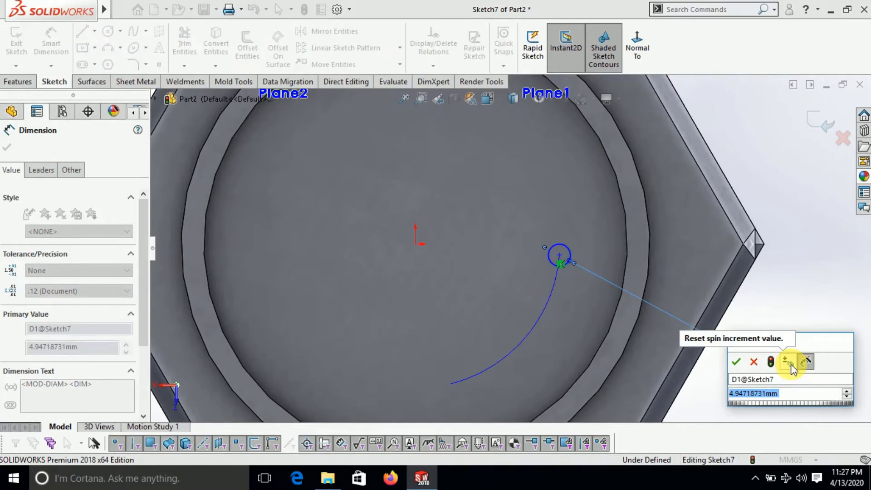
type("0.30")
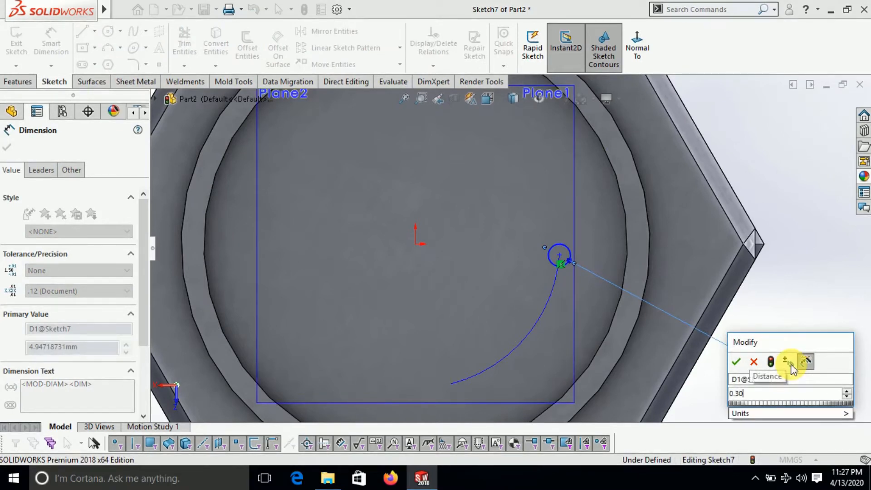
key("Return")
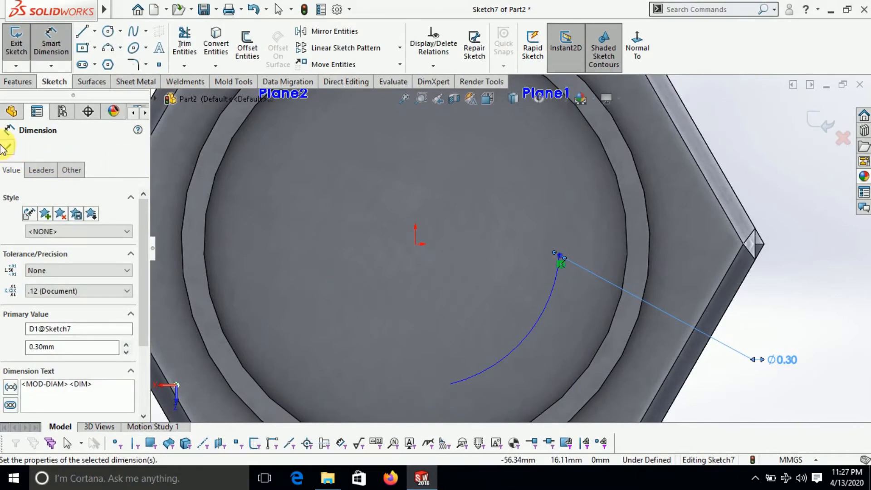
left_click(7, 148)
- Examine the small circle's position relative to the helix's start and the shaft's filleted end
scroll(609, 243, "down", 3)
scroll(424, 276, "down", 3)
scroll(522, 287, "down", 2)
mouse_move(496, 297)
middle_mouse_down()
mouse_move(467, 291)
mouse_move(428, 335)
mouse_move(389, 350)
mouse_move(582, 312)
mouse_move(620, 294)
middle_mouse_up()
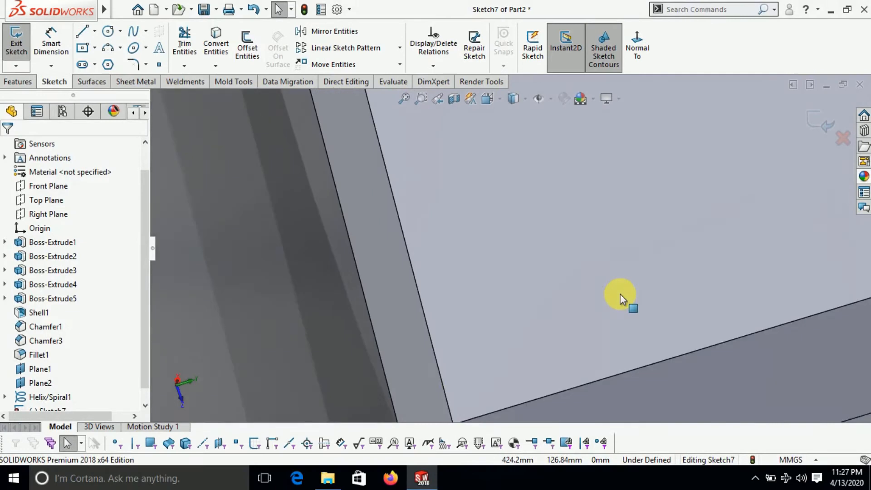
scroll(620, 294, "down", 2)
scroll(620, 294, "up", 3)
scroll(663, 207, "down", 2)
scroll(545, 233, "down", 2)
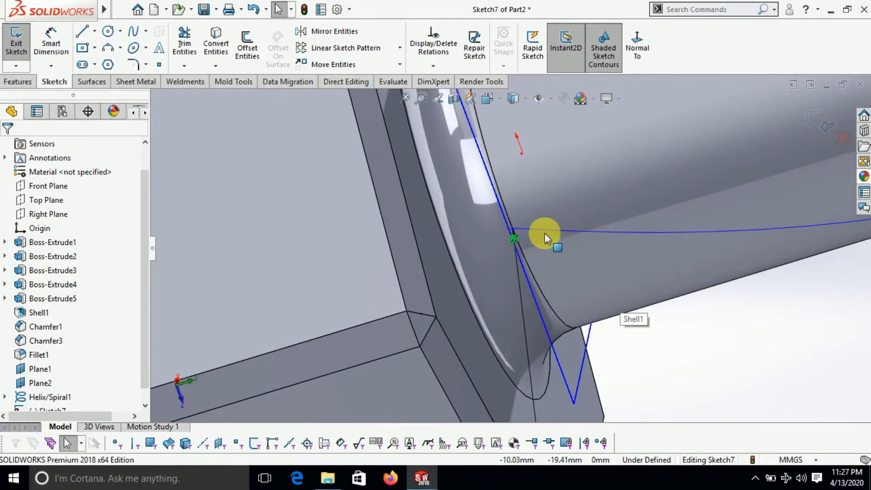
scroll(482, 235, "down", 2)
mouse_move(482, 234)
middle_mouse_down()
mouse_move(466, 233)
mouse_move(536, 285)
mouse_move(481, 227)
middle_mouse_up()
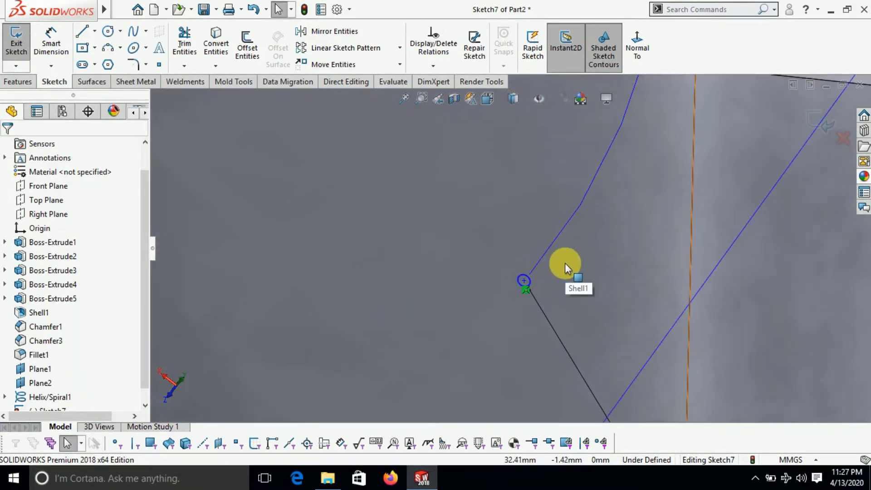
scroll(595, 263, "up", 5)
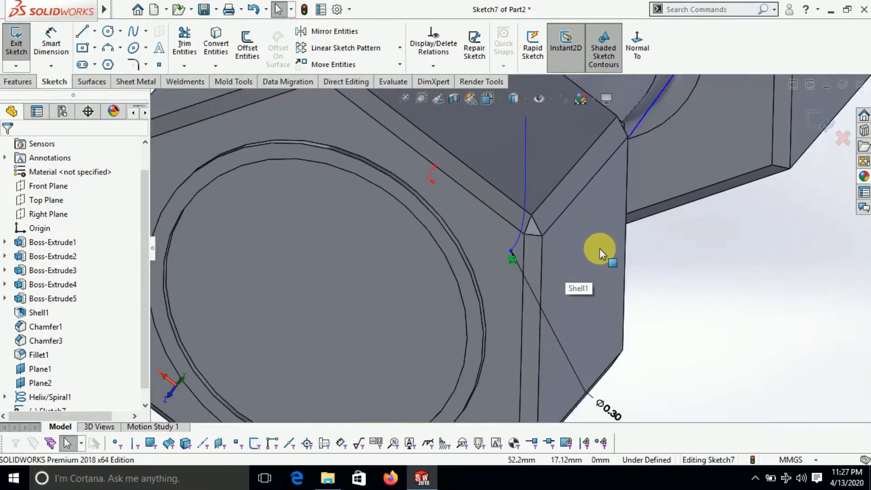
middle_click_drag(540, 227, 486, 247)
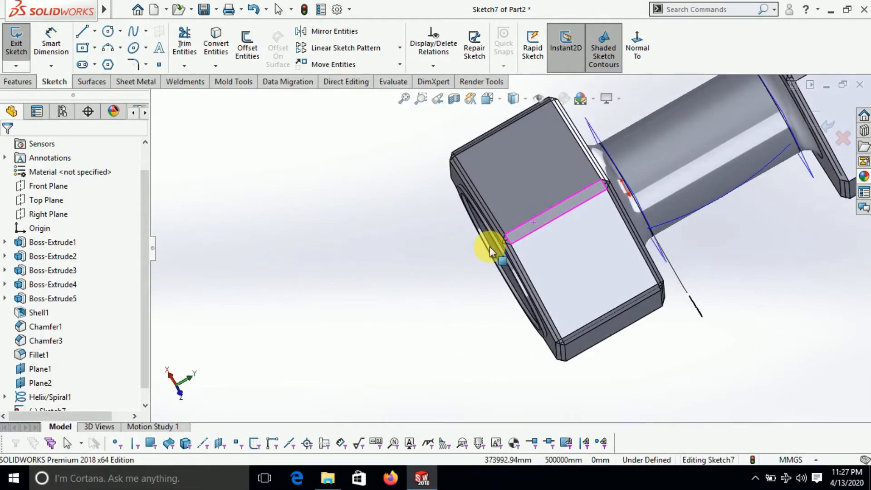
- Close the circle sketch and create a swept cut with it as the profile and the helix as the path
left_click(17, 83)
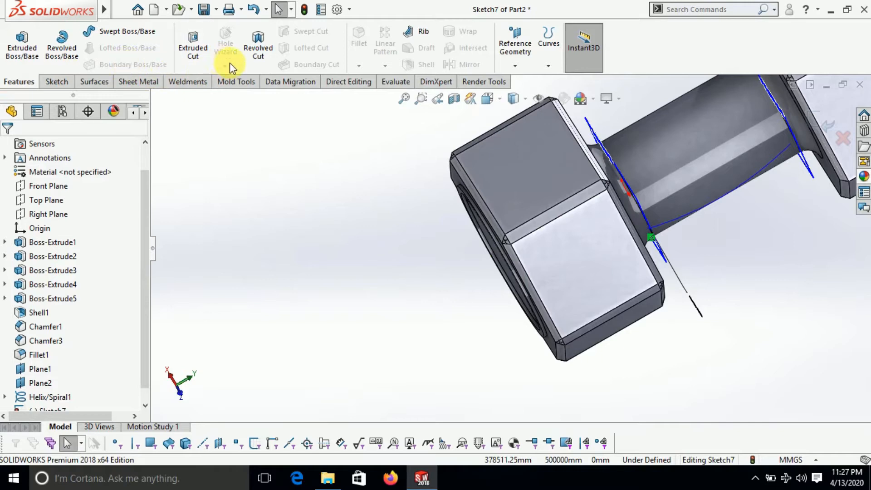
scroll(805, 176, "up", 3)
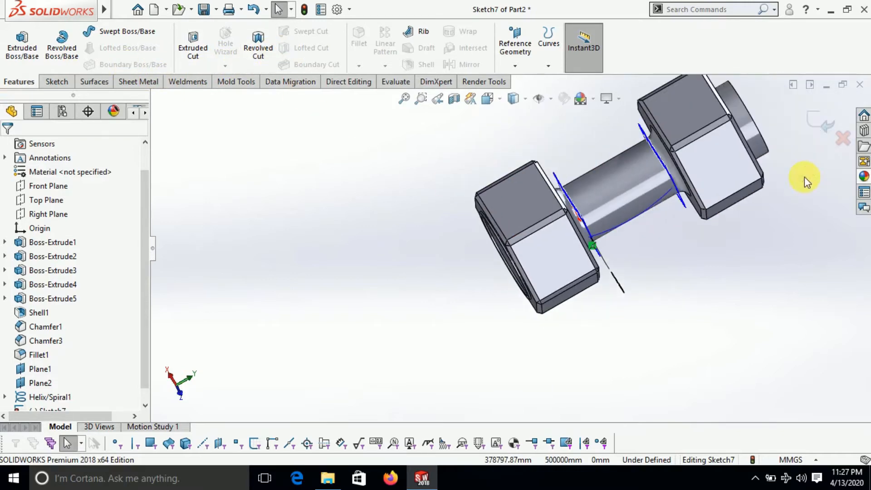
left_click(827, 126)
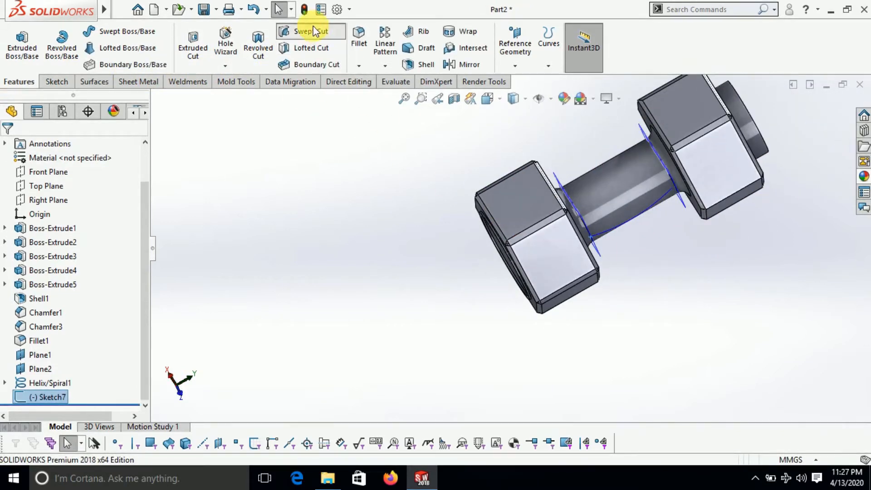
left_click(311, 31)
scroll(597, 241, "down", 3)
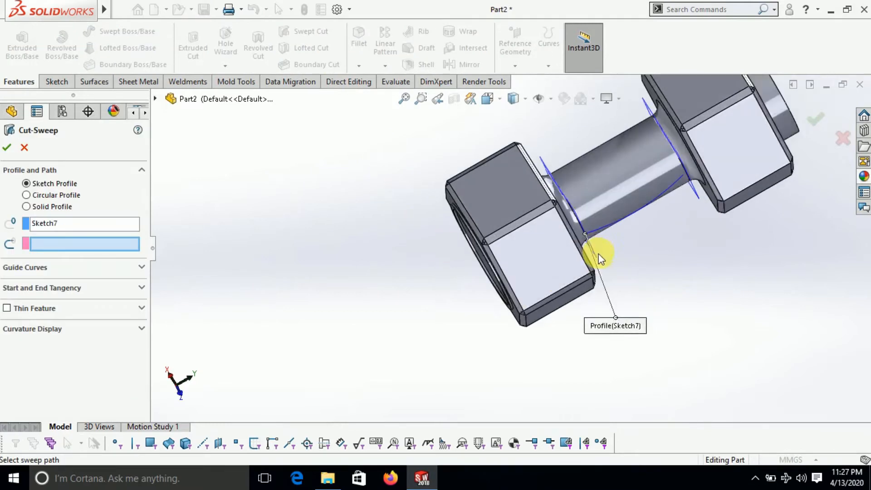
scroll(581, 272, "down", 3)
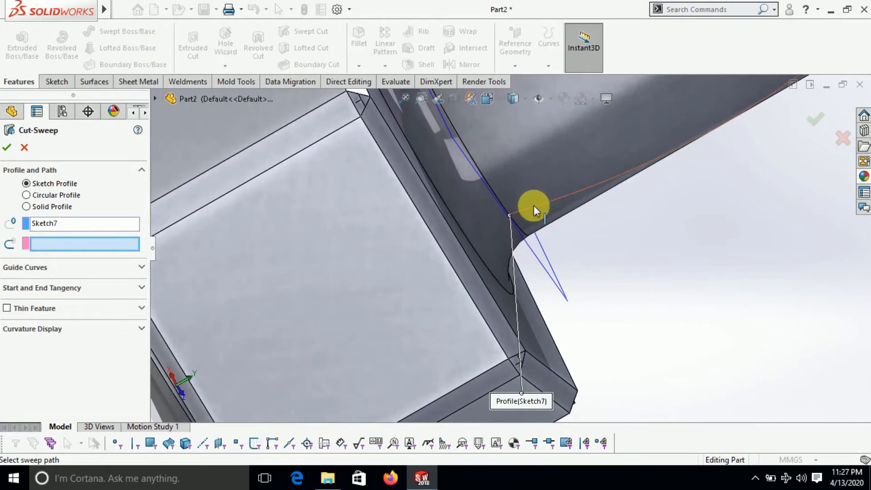
left_click(533, 206)
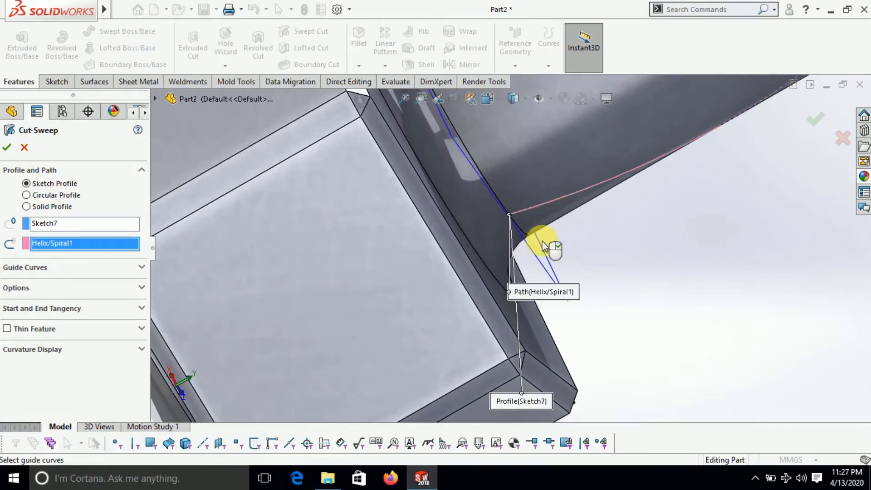
left_click(6, 149)
- Examine the swept groove along the shaft and where it begins at the filleted end
middle_click_drag(702, 313, 685, 290)
left_click(788, 296)
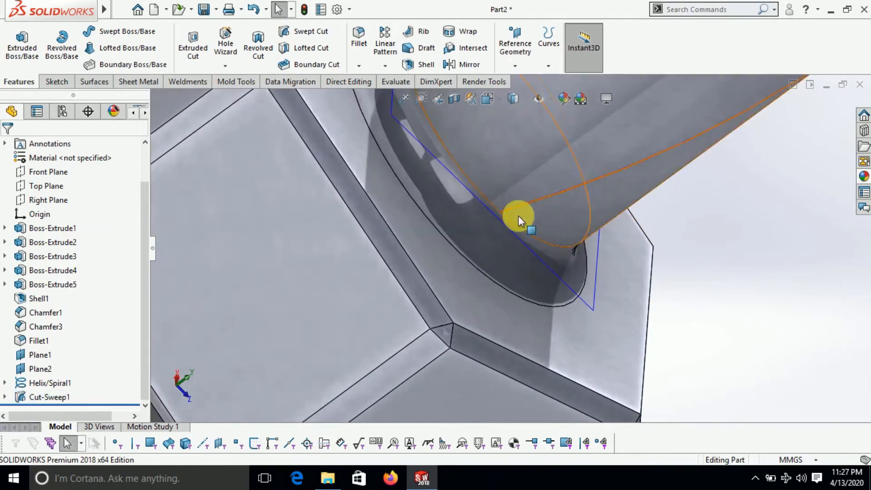
scroll(522, 219, "down", 5)
scroll(522, 227, "down", 10)
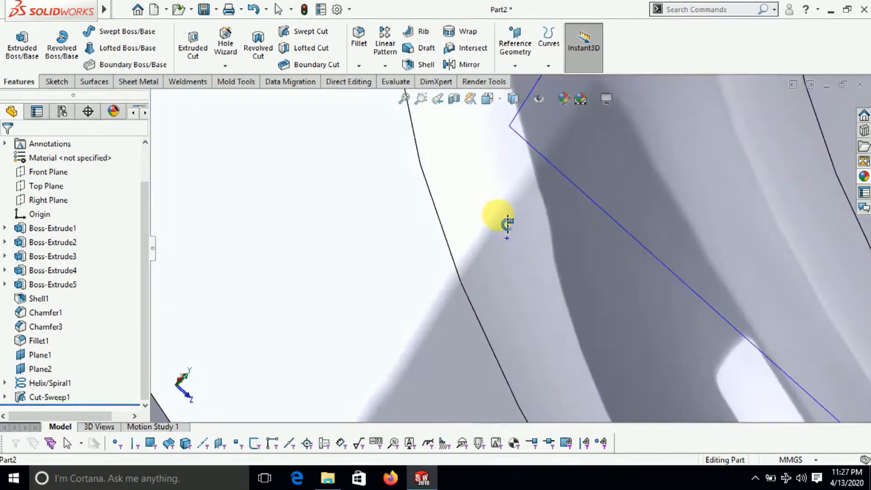
scroll(585, 247, "up", 8)
scroll(580, 291, "down", 5)
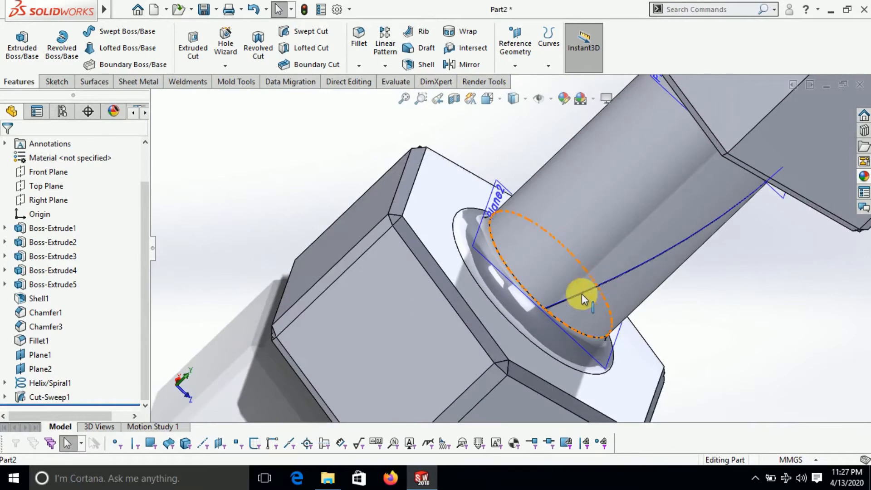
scroll(463, 315, "down", 8)
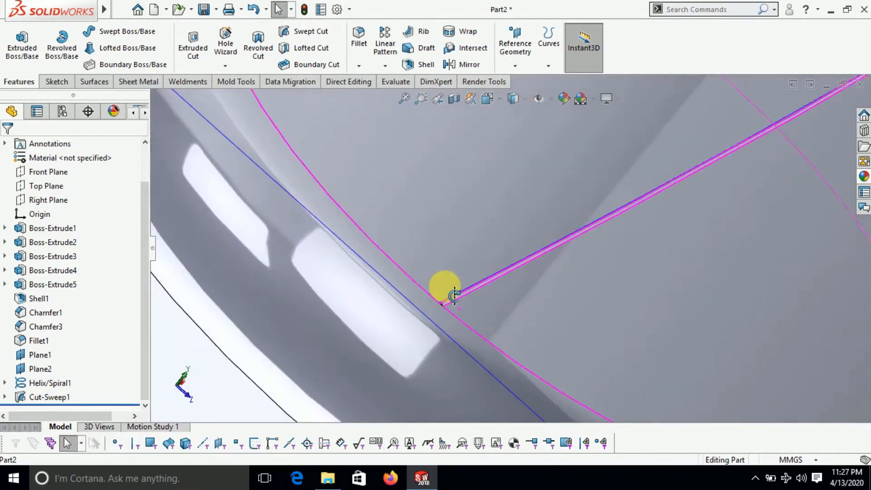
middle_click_drag(436, 268, 428, 254)
scroll(471, 290, "up", 2)
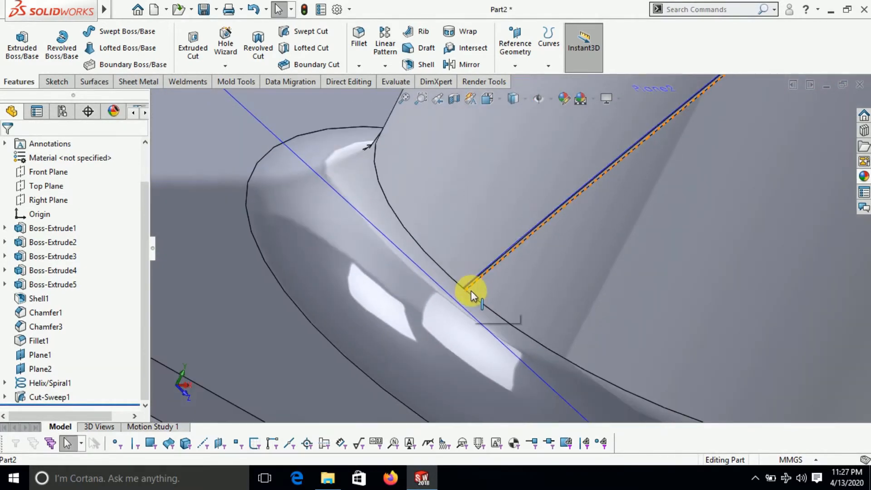
scroll(522, 278, "up", 10)
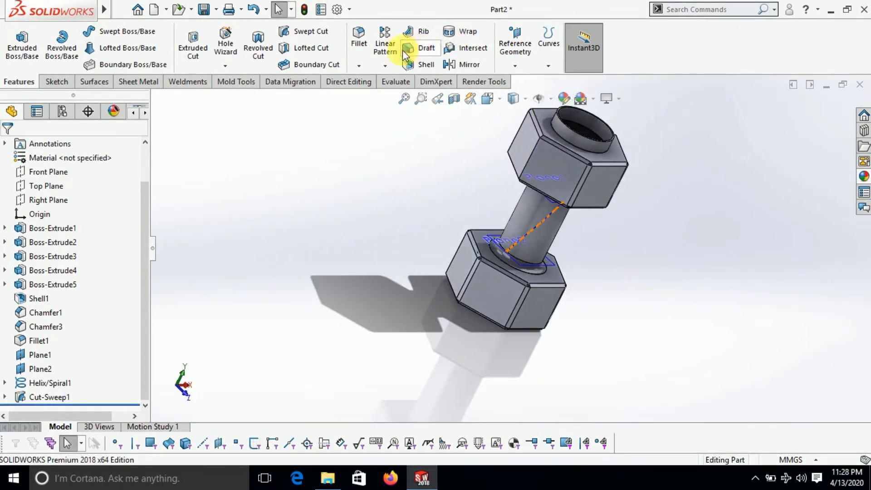
left_click(386, 66)
left_click(395, 97)
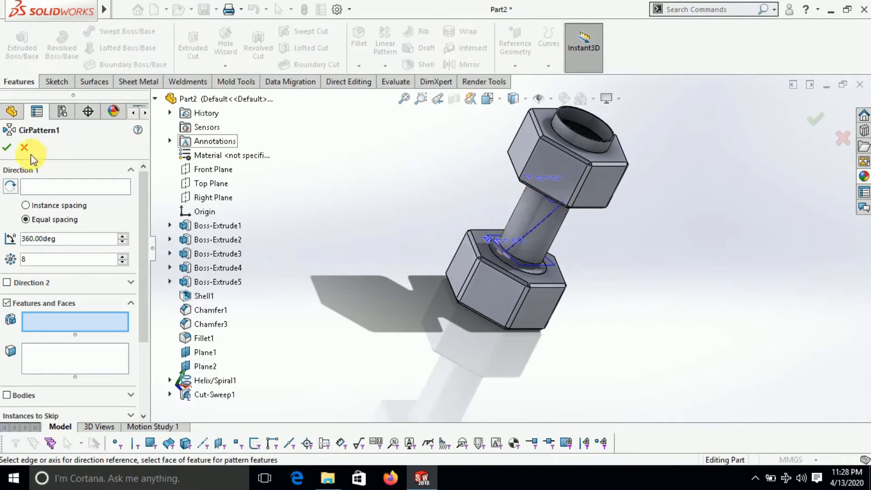
key("Escape")
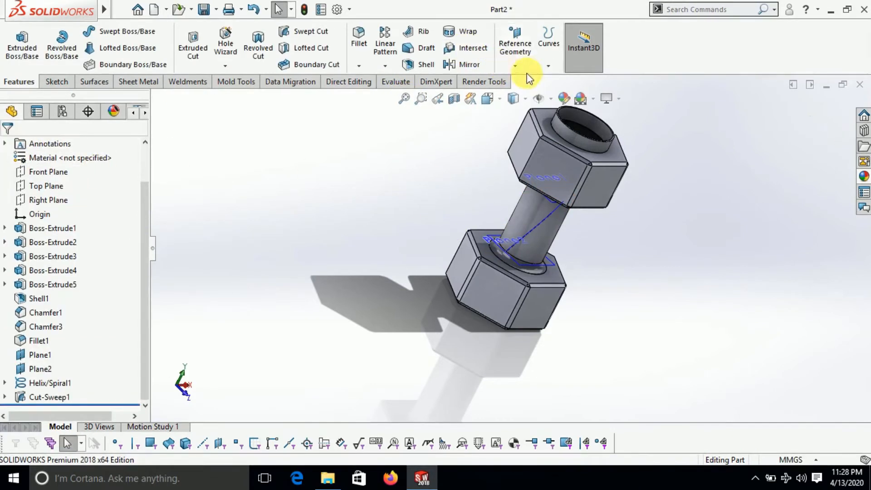
- Create a reference axis through the shaft's cylindrical face
left_click(547, 67)
left_click(529, 68)
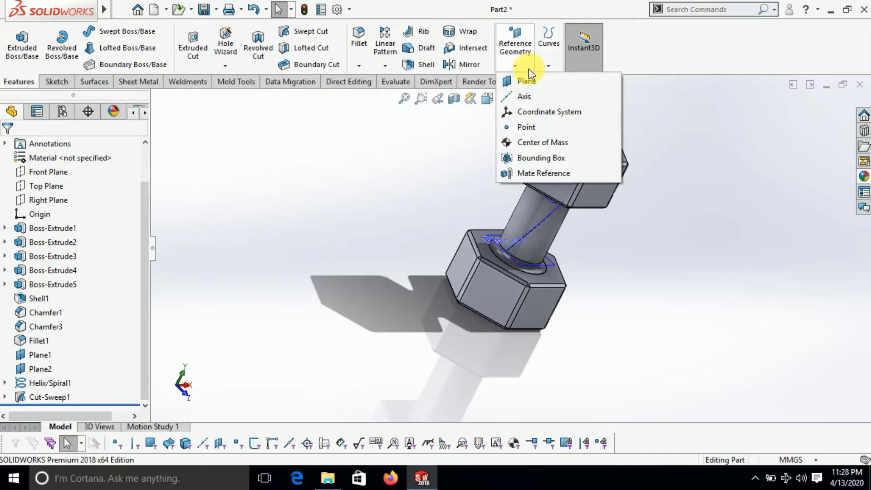
left_click(519, 95)
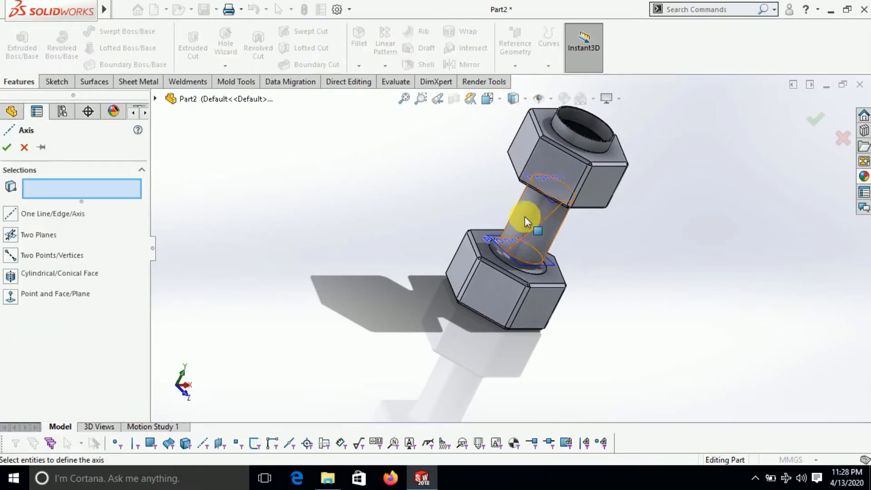
left_click(523, 219)
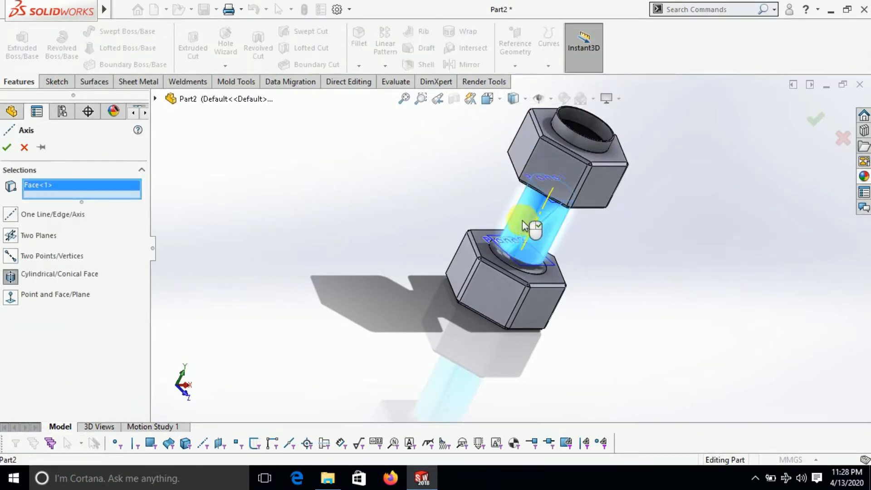
left_click(7, 147)
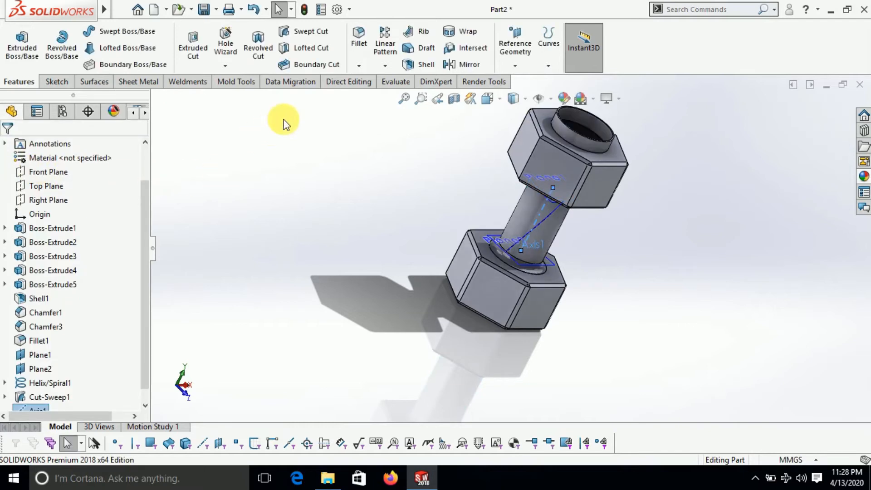
- Start a circular pattern of the swept cut about the shaft's axis, equally spaced over 360°
left_click(386, 66)
left_click(391, 94)
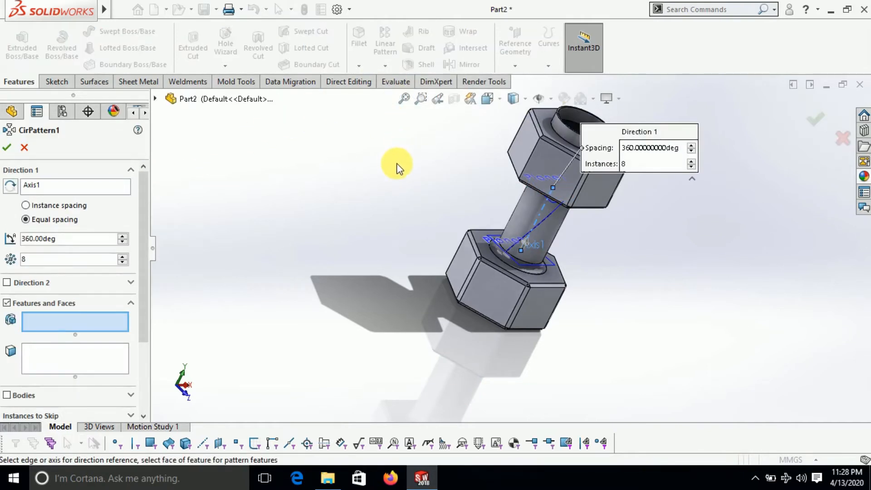
scroll(528, 255, "down", 10)
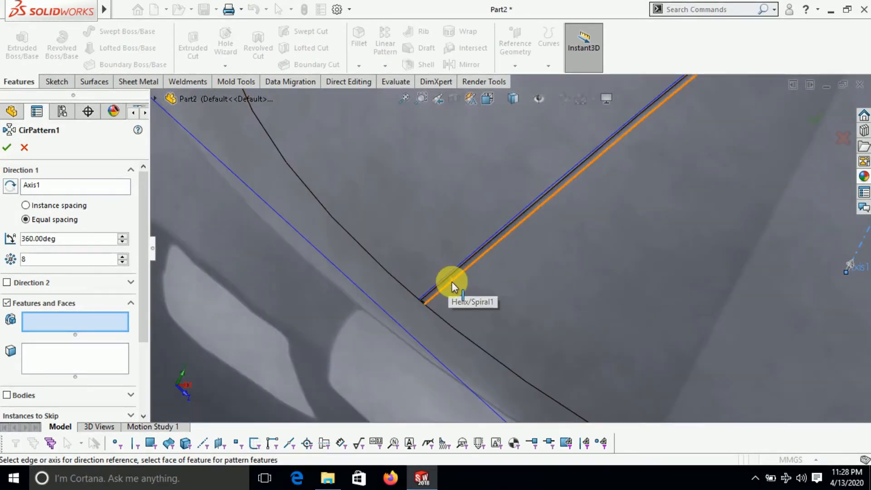
scroll(439, 290, "down", 2)
left_click(439, 291)
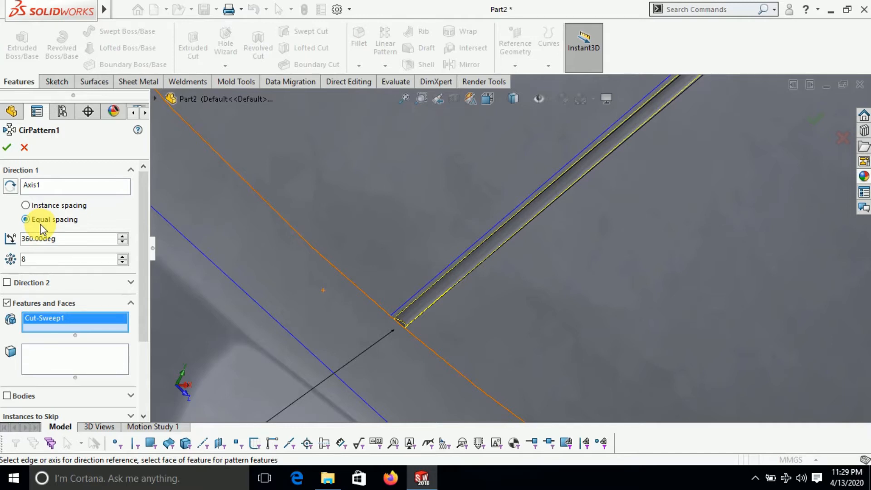
- Set the circular pattern of the swept groove to 20 instances and finish the pattern
scroll(487, 242, "up", 5)
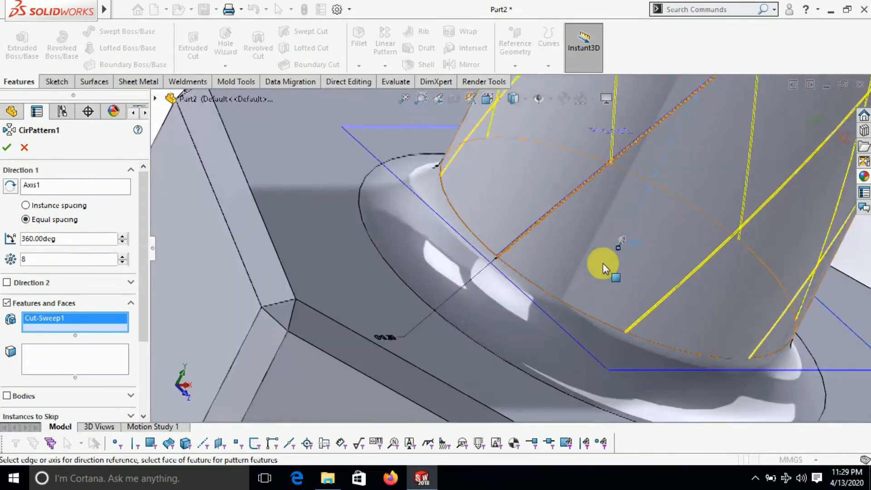
scroll(603, 263, "up", 5)
middle_click_drag(788, 290, 749, 235)
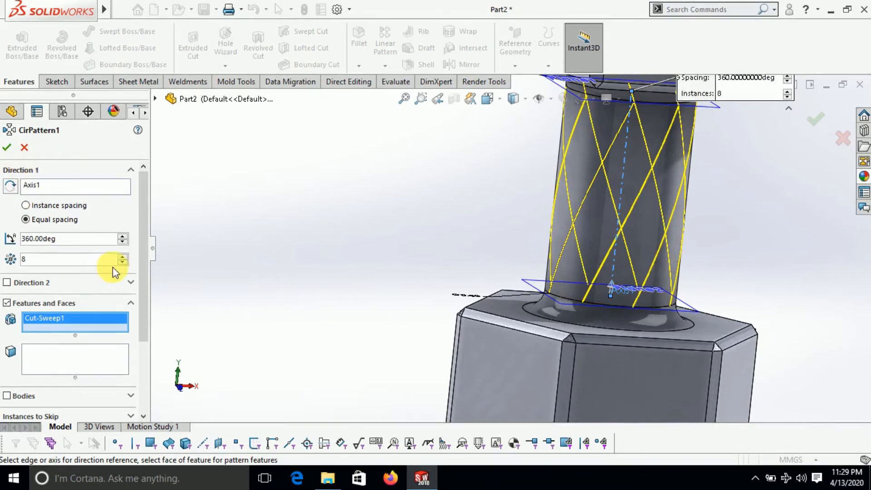
left_click(122, 256)
left_click(122, 256)
left_click(122, 257)
left_click(122, 257)
left_click(122, 256)
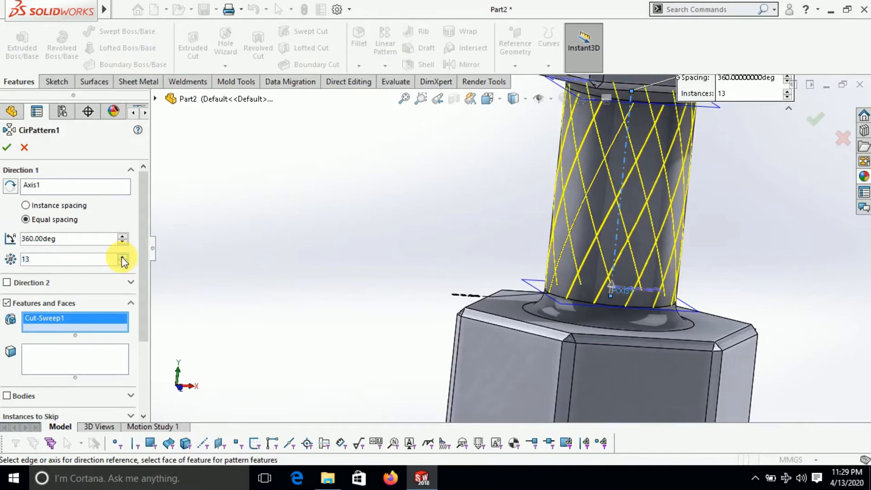
left_click(122, 257)
left_click(122, 257)
left_click(122, 257)
left_click(122, 257)
left_click(122, 257)
left_click(122, 257)
left_click(122, 257)
left_click(122, 257)
left_click(122, 257)
left_click(122, 257)
left_click(121, 263)
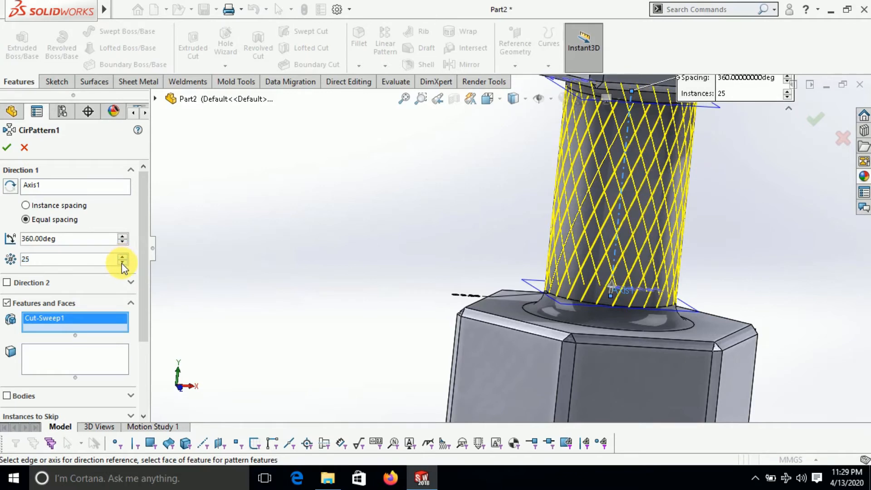
left_click(122, 264)
left_click(122, 264)
left_click(122, 263)
left_click(122, 264)
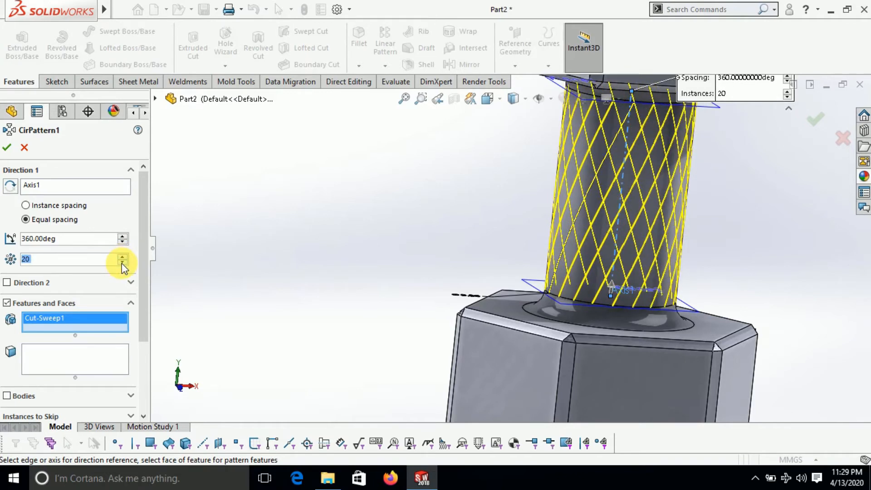
left_click(7, 147)
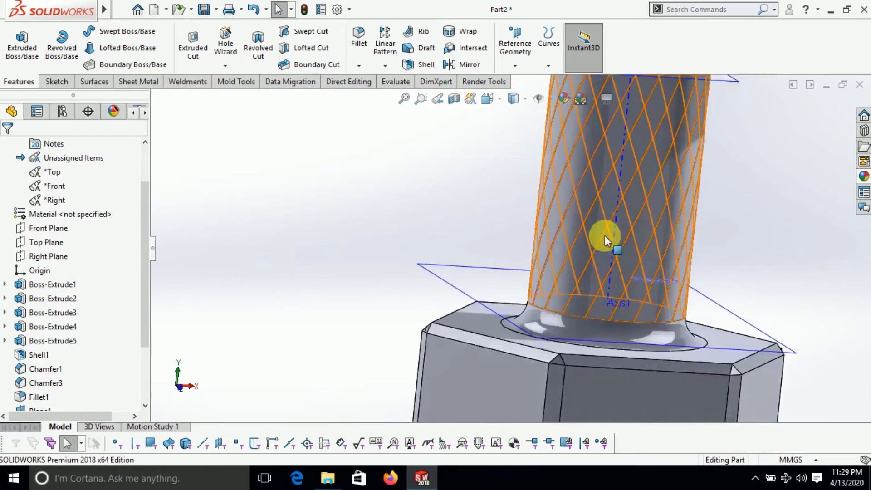
- Mirror the circular pattern of grooves about the Right Plane to form a crosshatched grip on the shaft
scroll(605, 236, "down", 5)
left_click(437, 98)
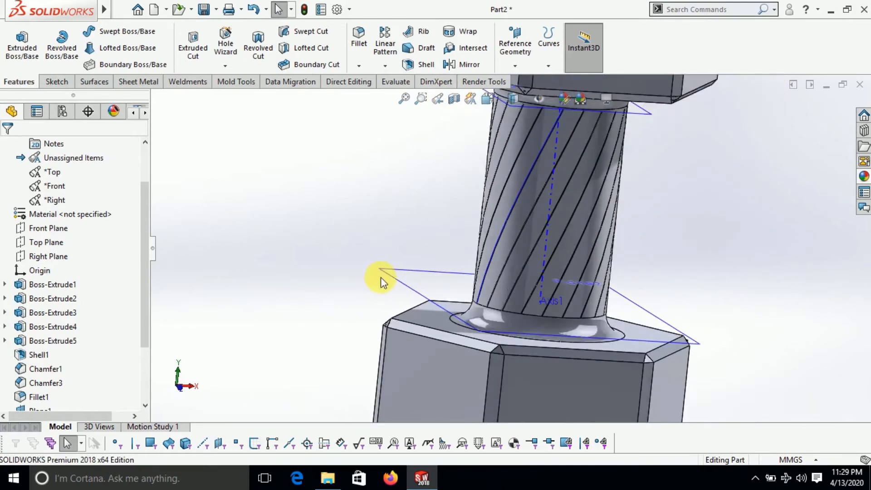
left_click(48, 256)
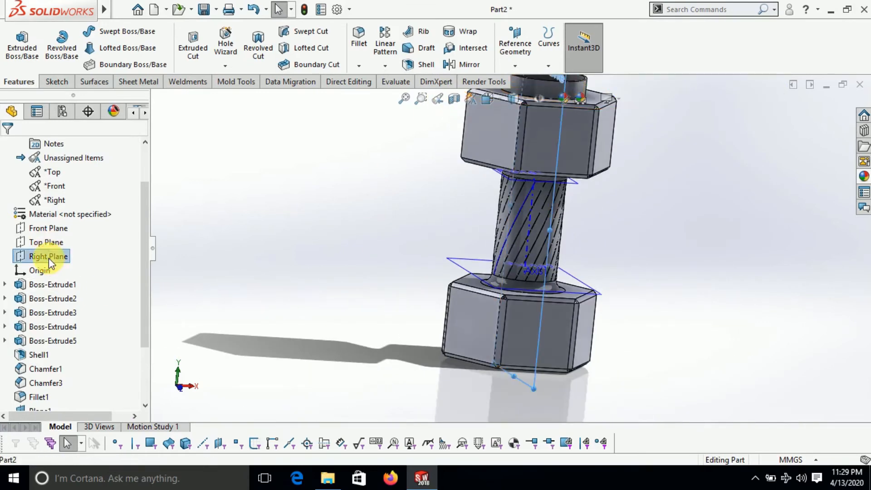
middle_click_drag(278, 312, 239, 305)
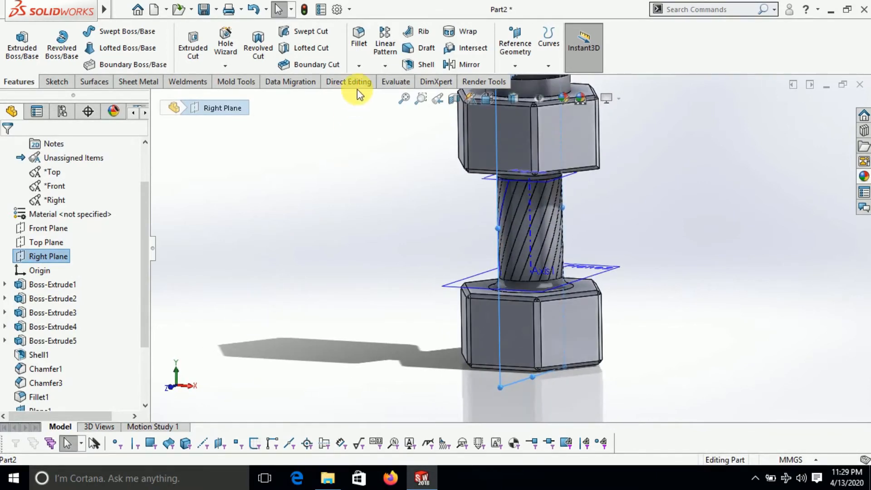
left_click(461, 64)
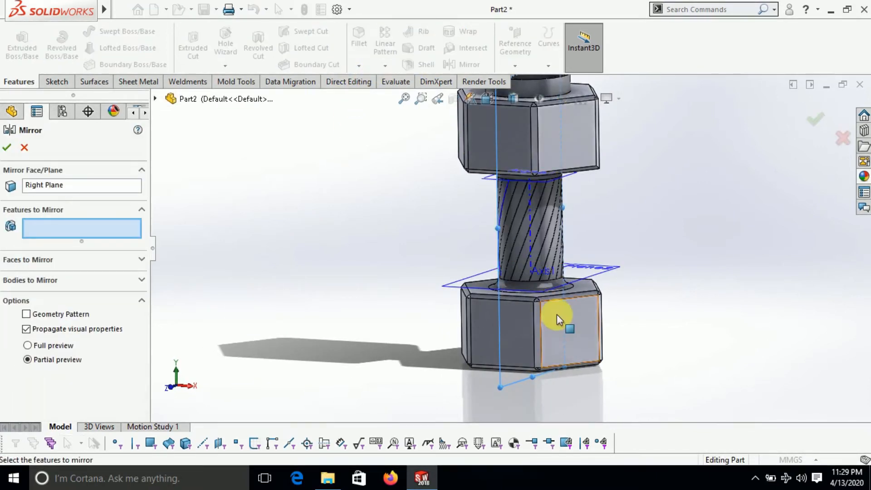
scroll(545, 281, "down", 3)
scroll(544, 278, "down", 3)
scroll(423, 253, "down", 4)
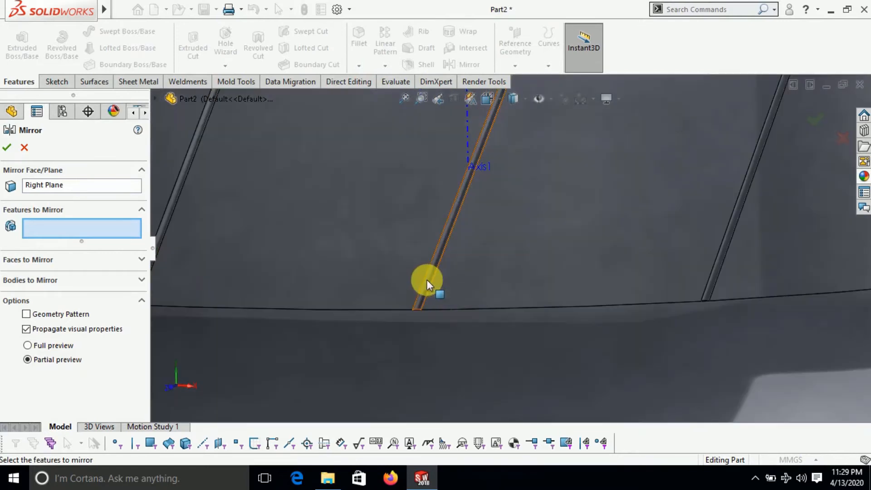
left_click(426, 280)
scroll(405, 350, "up", 3)
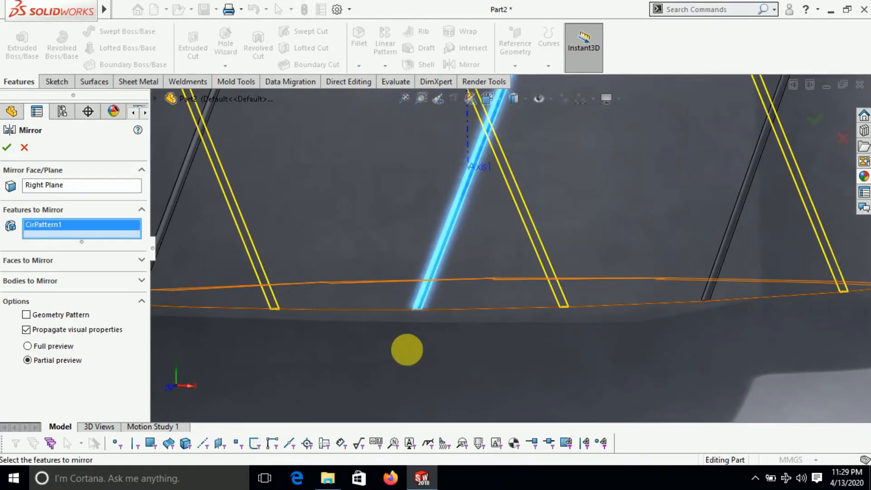
scroll(400, 356, "up", 5)
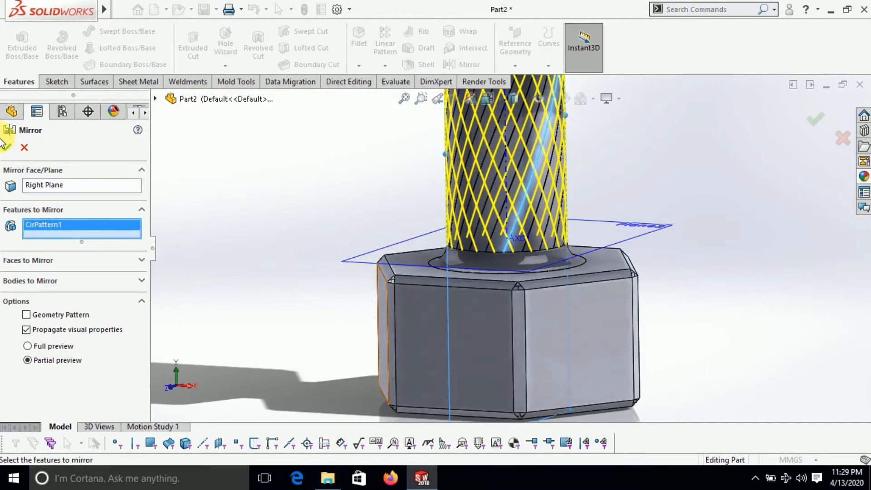
left_click(7, 149)
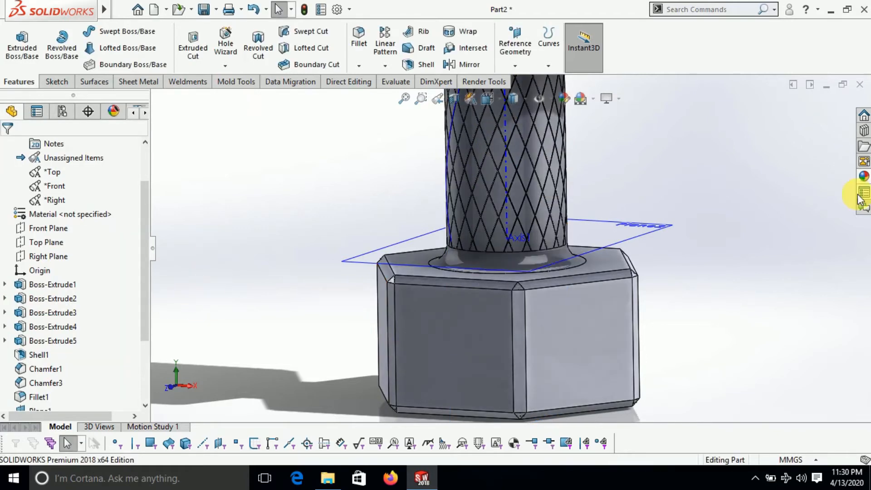
- Hide the two reference planes, Plane2 and Plane1, at the ends of the shaft
scroll(636, 230, "up", 3)
middle_click_drag(636, 230, 562, 321)
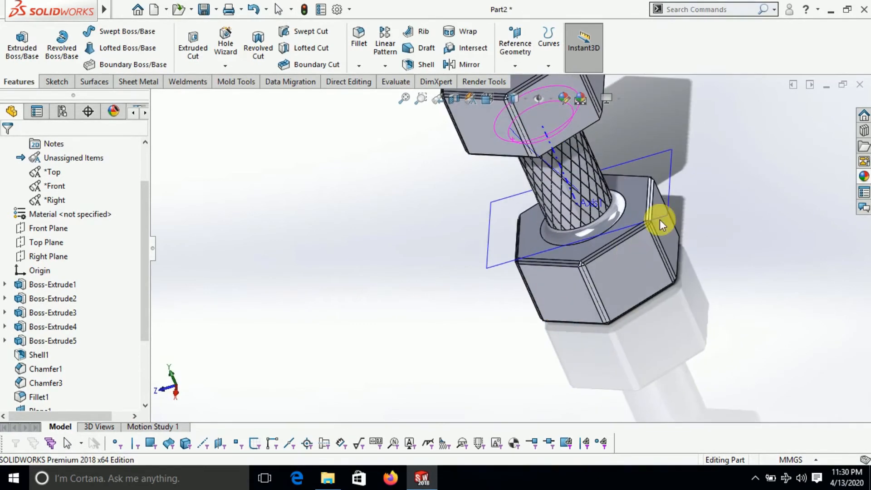
right_click(657, 160)
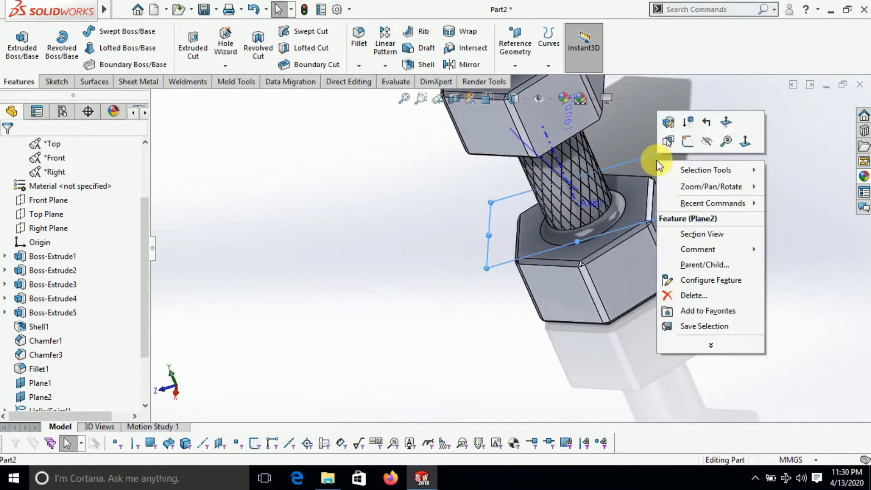
left_click(706, 141)
scroll(590, 223, "up", 3)
middle_click_drag(573, 161, 518, 104)
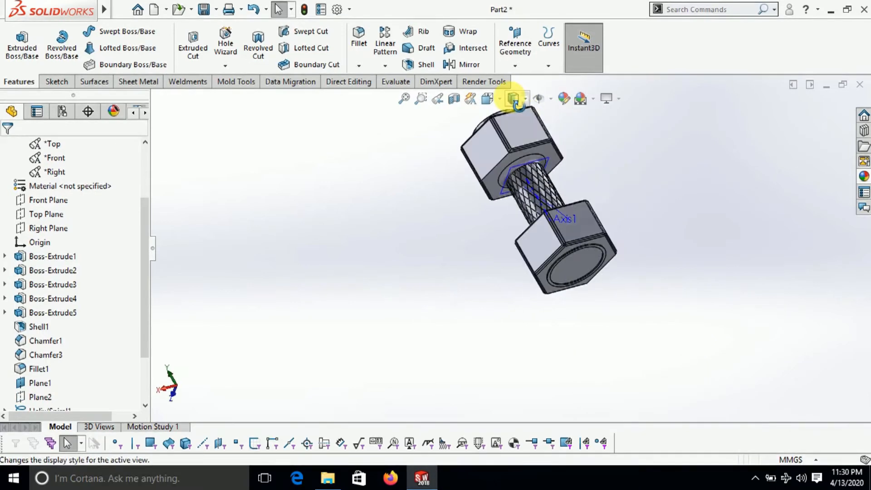
scroll(553, 170, "down", 5)
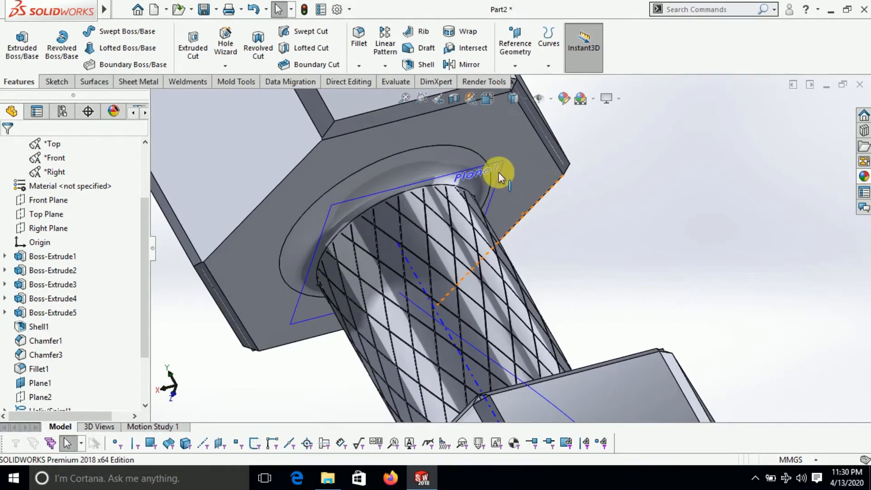
right_click(495, 167)
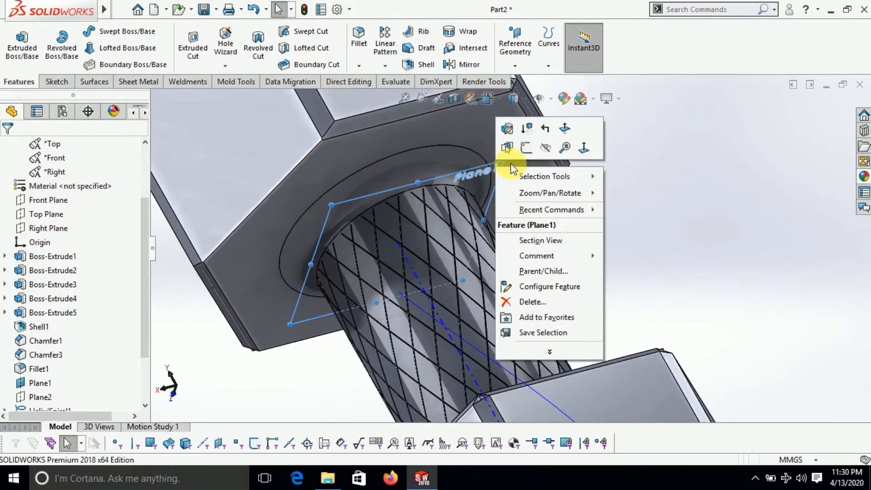
left_click(546, 149)
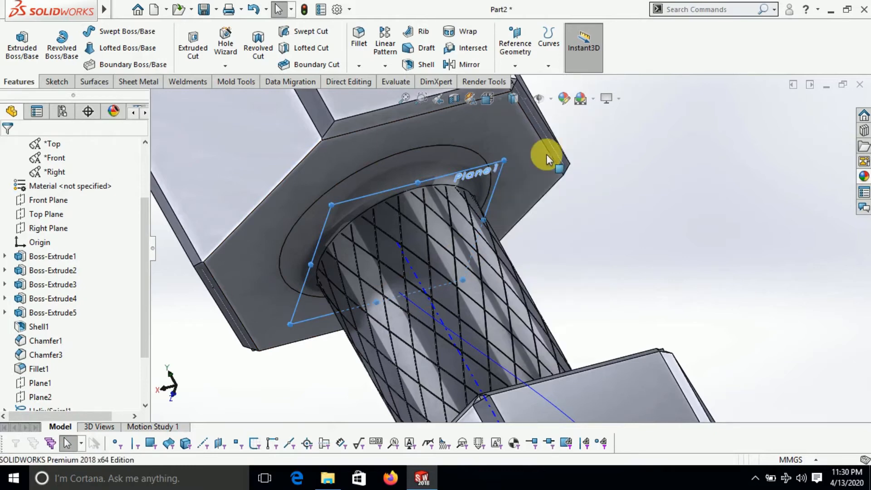
- Hide the shaft's reference axis and the helix curve
right_click(421, 282)
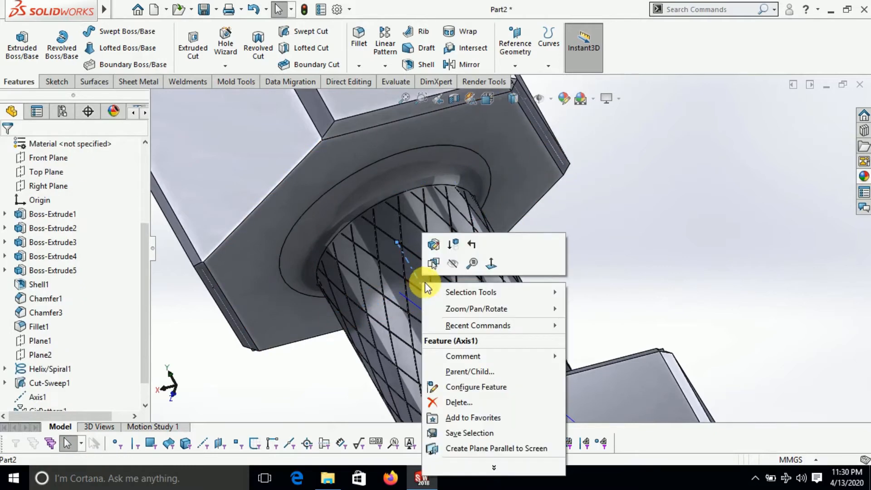
left_click(463, 272)
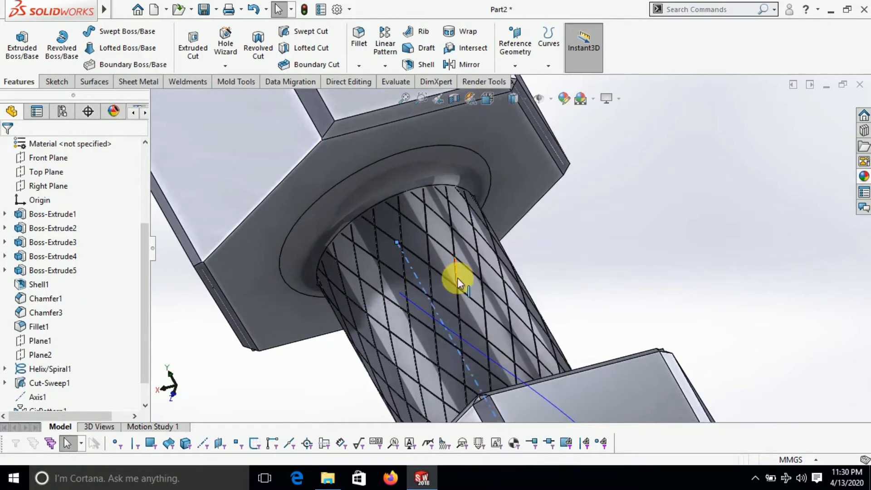
right_click(458, 335)
left_click(490, 251)
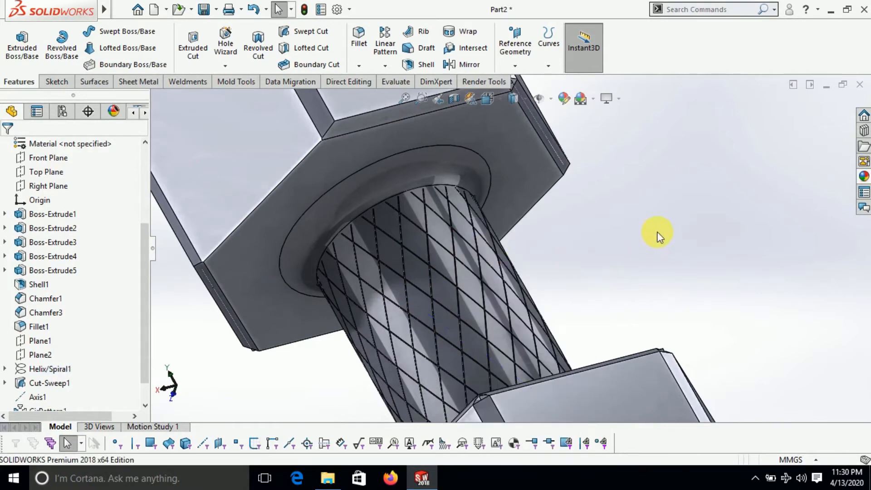
- Examine the Thick Gloss and Gloss glass appearances in the appearance library for use on the part
scroll(662, 236, "up", 4)
middle_click_drag(657, 247, 626, 370)
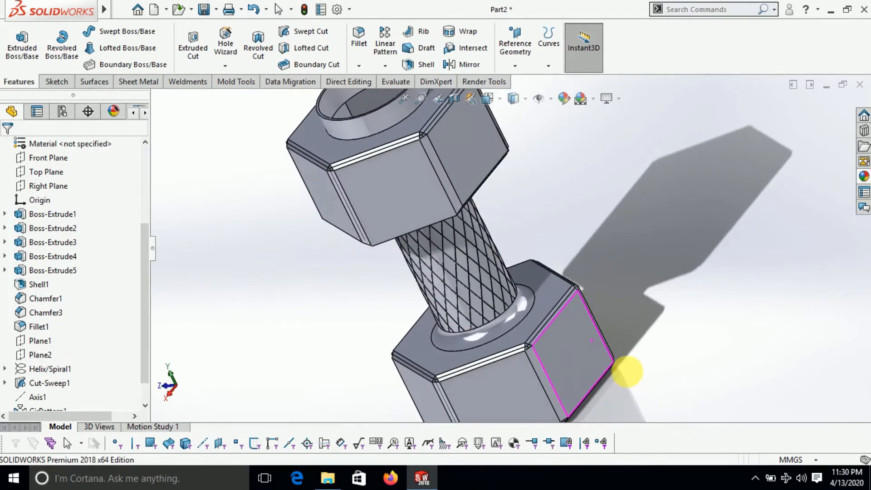
scroll(591, 315, "up", 4)
scroll(28, 216, "up", 3)
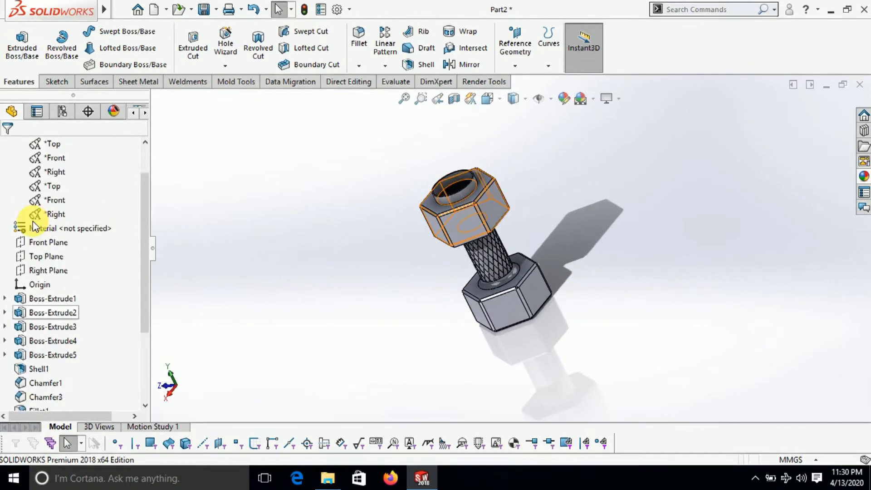
left_click(865, 178)
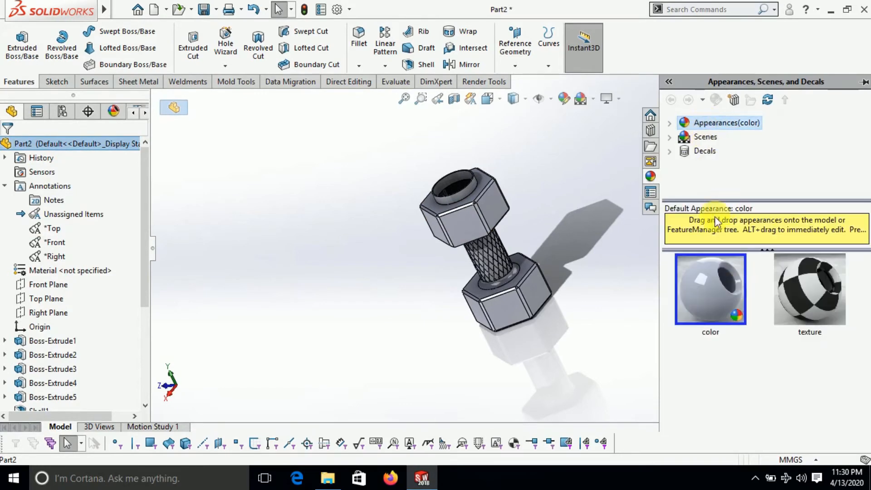
left_click(670, 123)
scroll(719, 167, "down", 1)
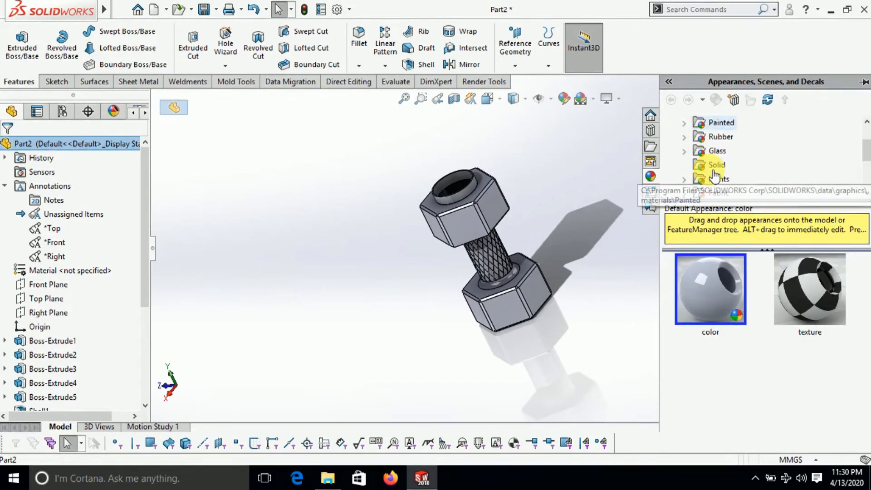
left_click(685, 151)
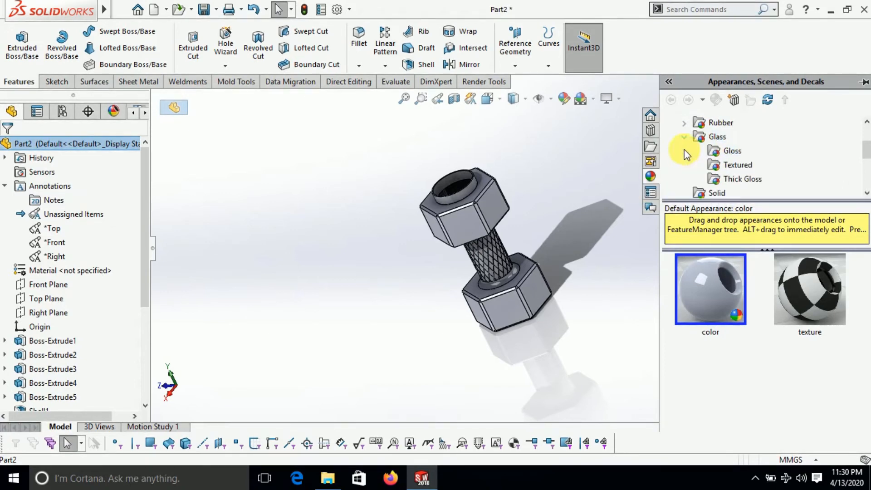
left_click(753, 180)
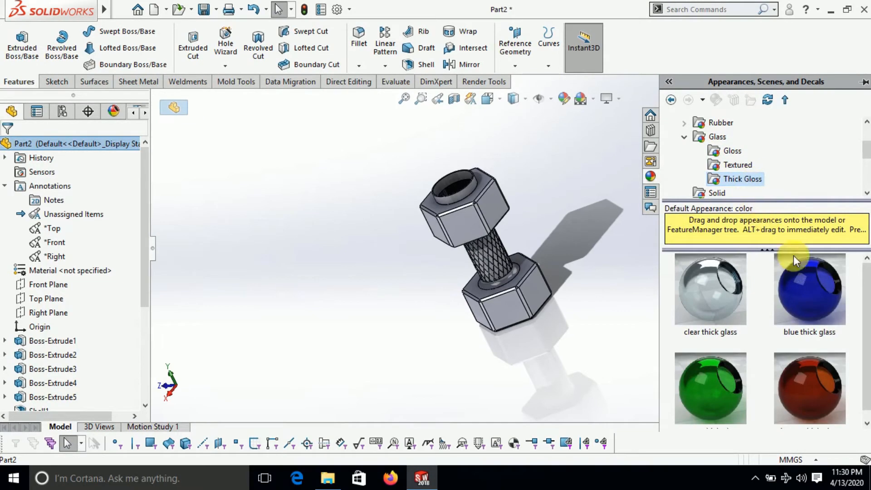
left_click_drag(868, 310, 868, 354)
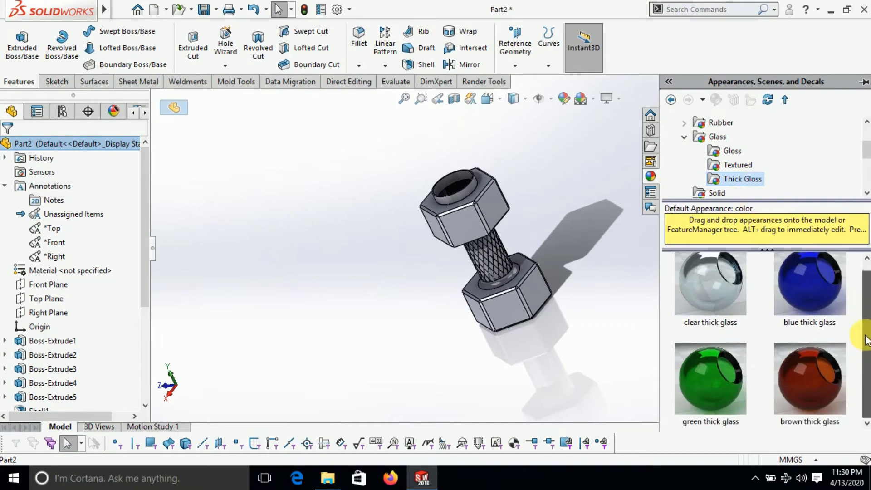
left_click(729, 151)
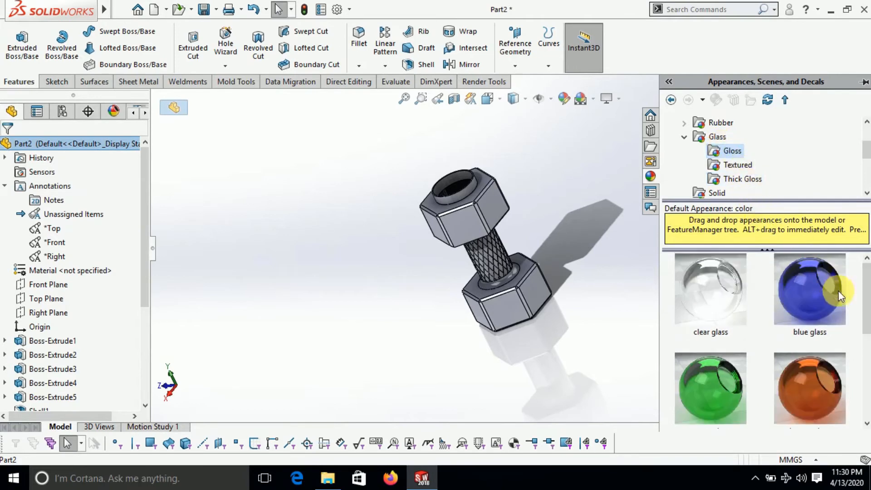
left_click_drag(867, 295, 857, 275)
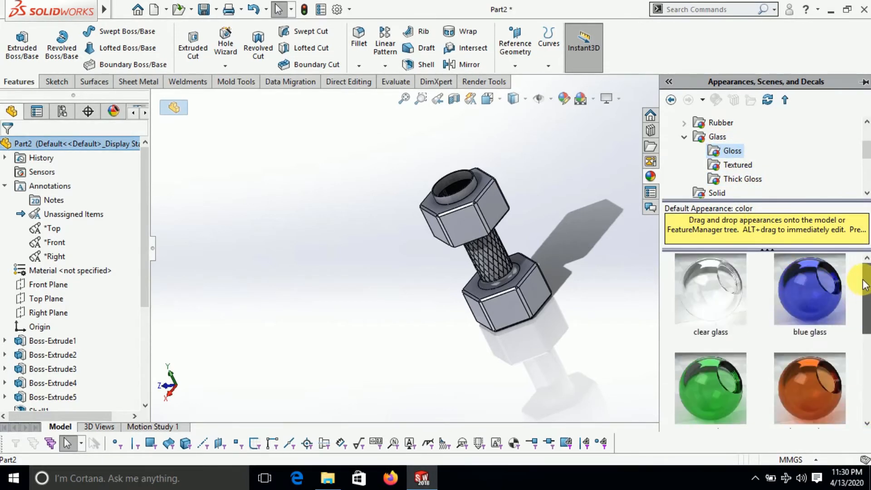
- Apply the sandblasted glass appearance from the Textured glass group to the whole part
left_click(739, 165)
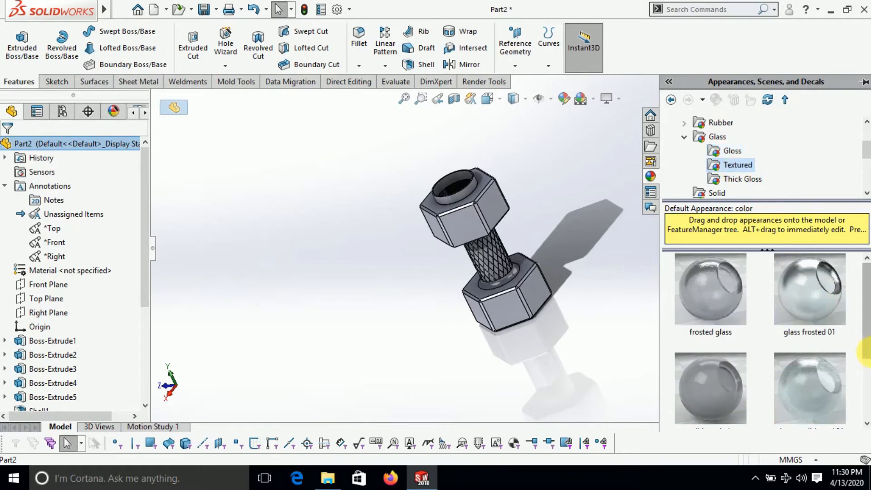
left_click(868, 400)
left_click_drag(868, 402, 862, 340)
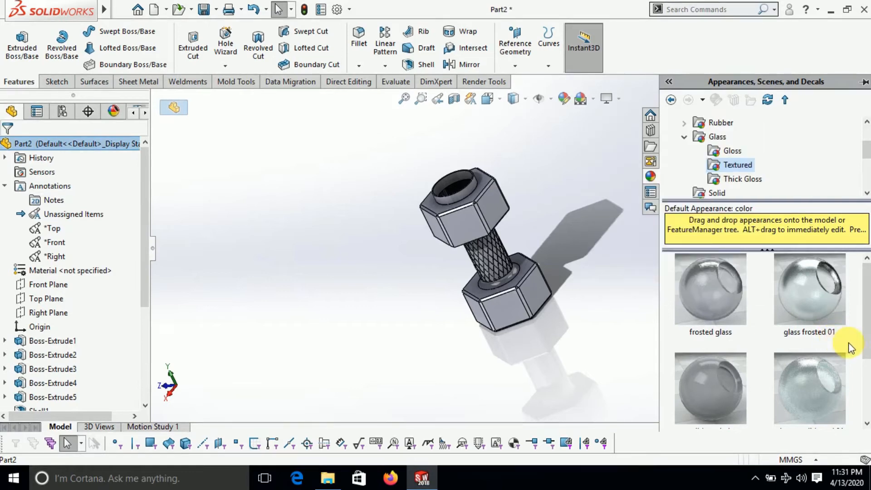
left_click_drag(864, 347, 867, 408)
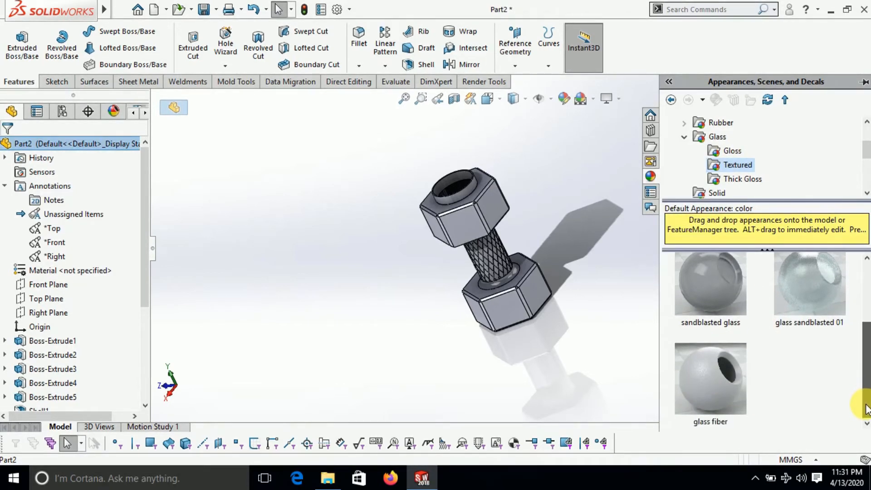
right_click(708, 297)
left_click(715, 304)
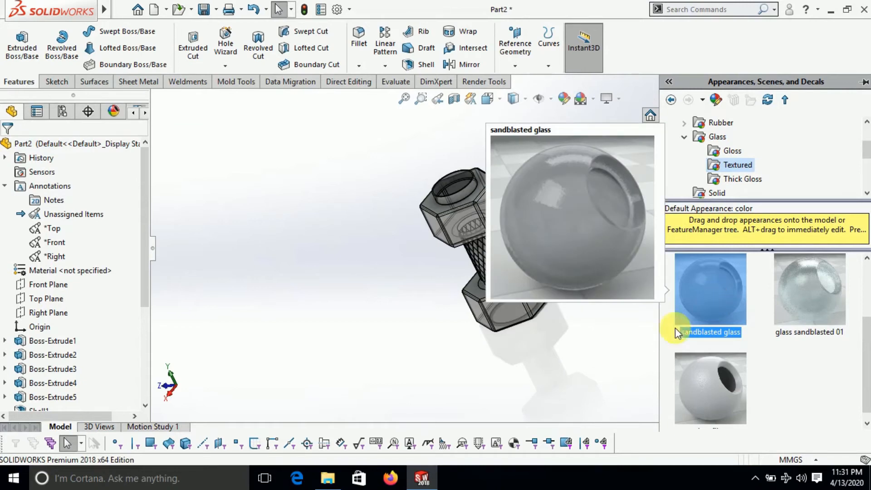
mouse_move(596, 321)
middle_mouse_down()
mouse_move(599, 237)
mouse_move(653, 335)
mouse_move(609, 278)
middle_mouse_up()
scroll(518, 217, "down", 4)
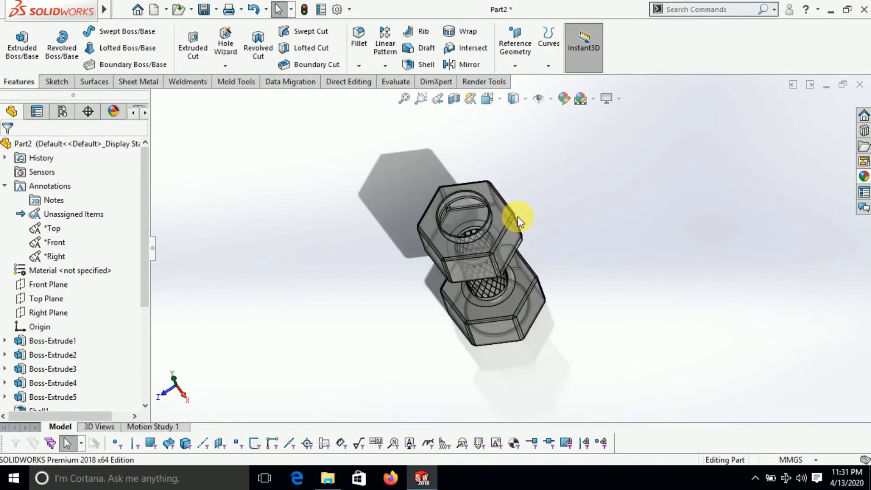
- Start saving the part and create a new folder directly on New Volume (D:) as its save location
left_click(203, 9)
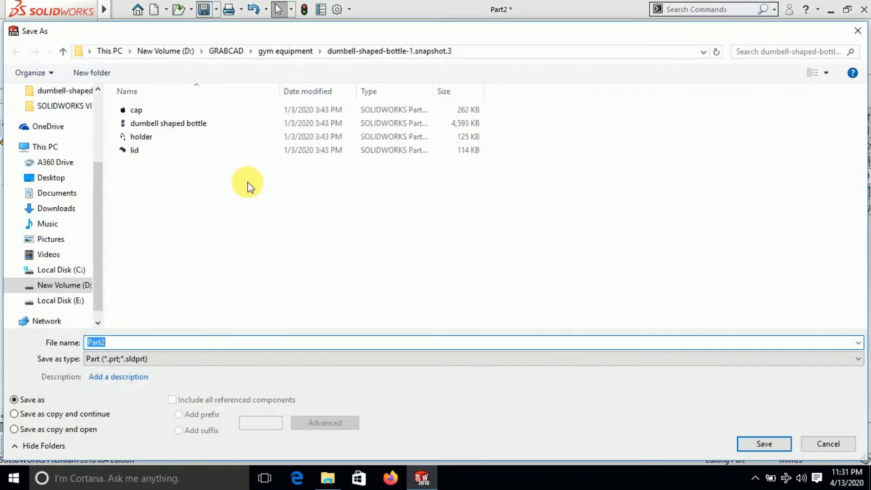
left_click(287, 48)
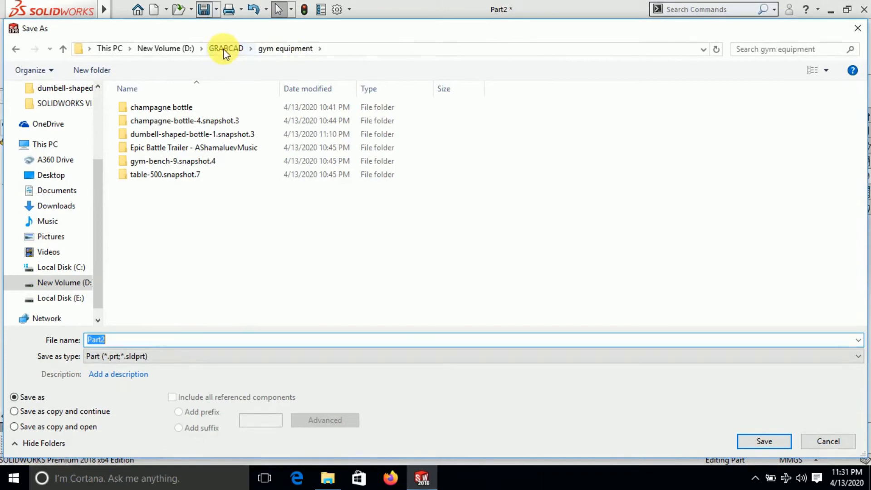
left_click(164, 49)
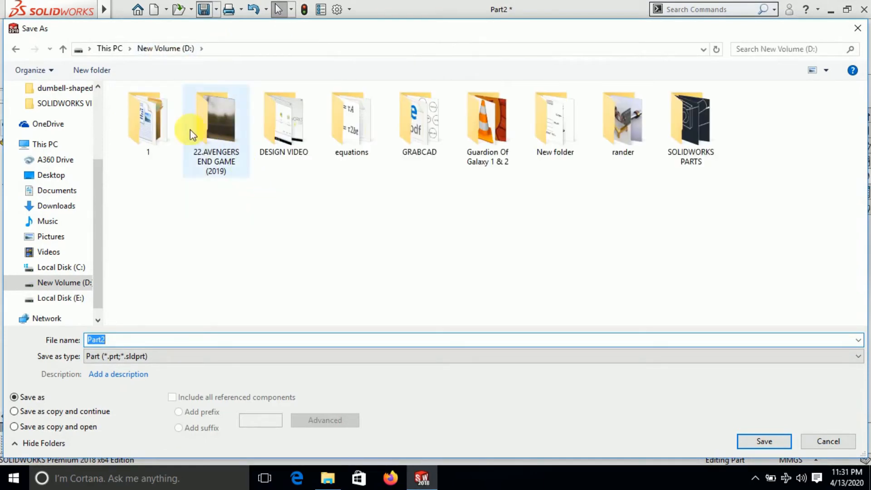
left_click(455, 223)
right_click(454, 218)
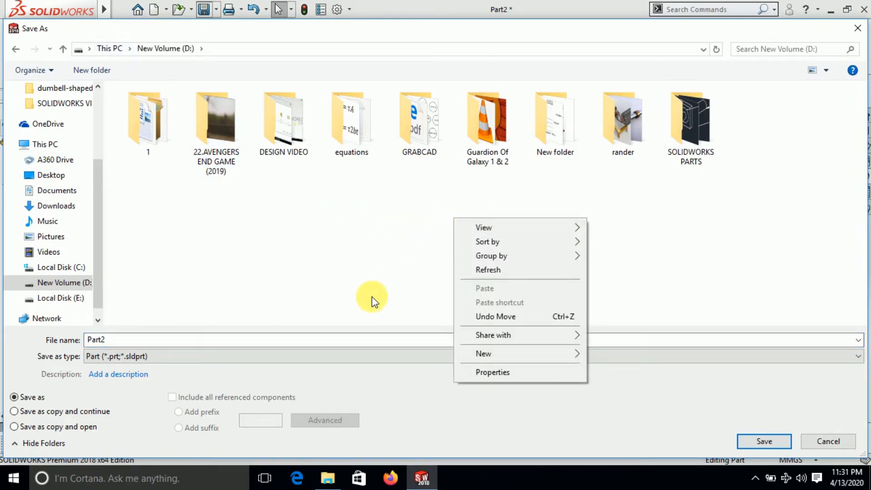
mouse_move(502, 354)
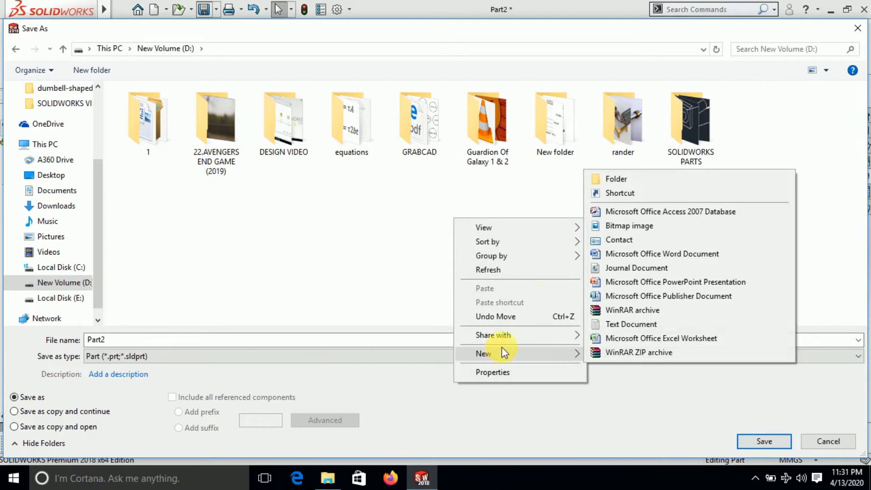
left_click(613, 179)
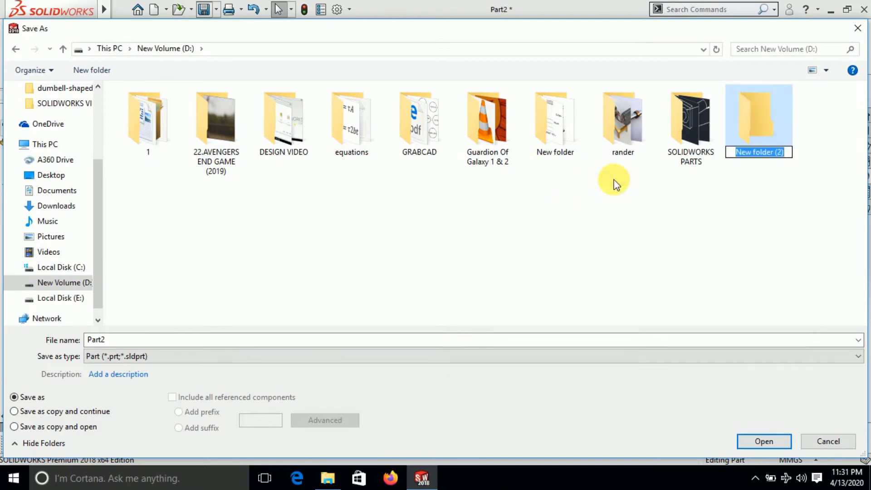
double_click(767, 110)
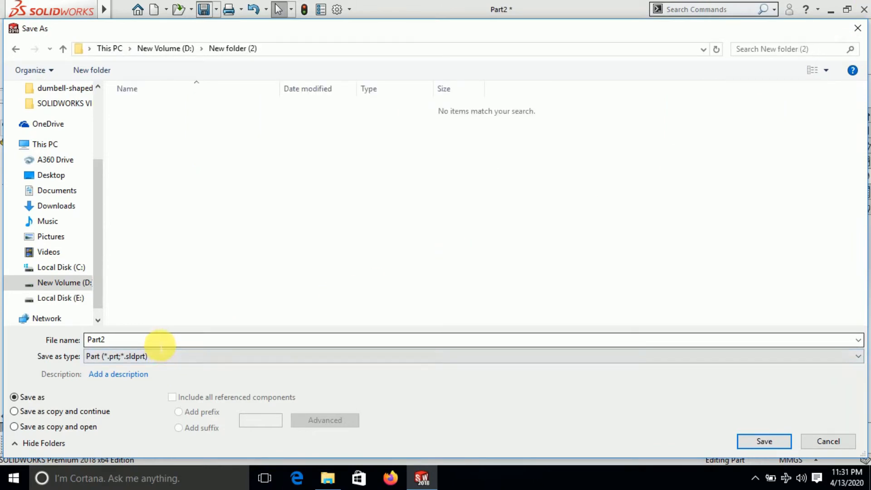
- Save the part in the new folder under the name main body and close it
left_click(161, 342)
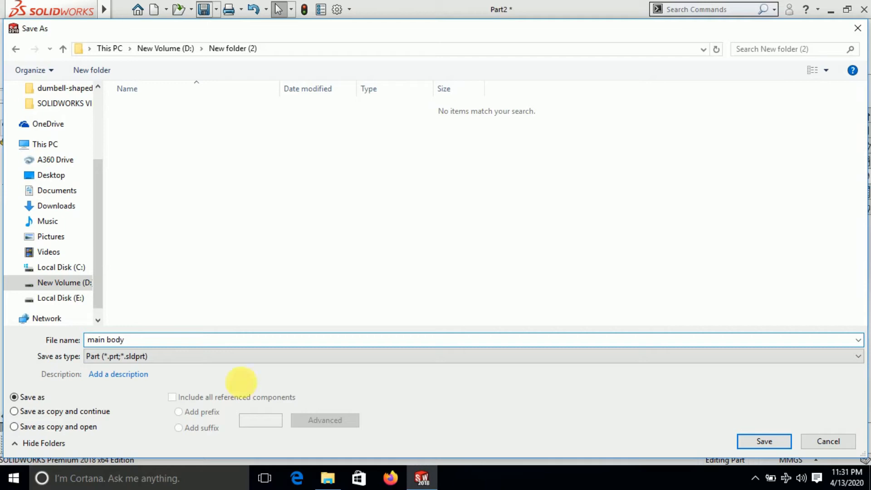
type("main body")
left_click(765, 442)
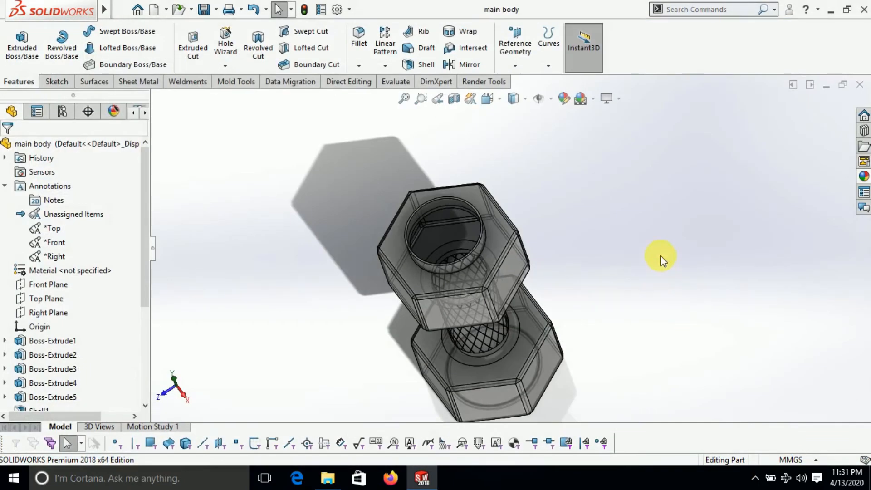
middle_click_drag(660, 275, 679, 145)
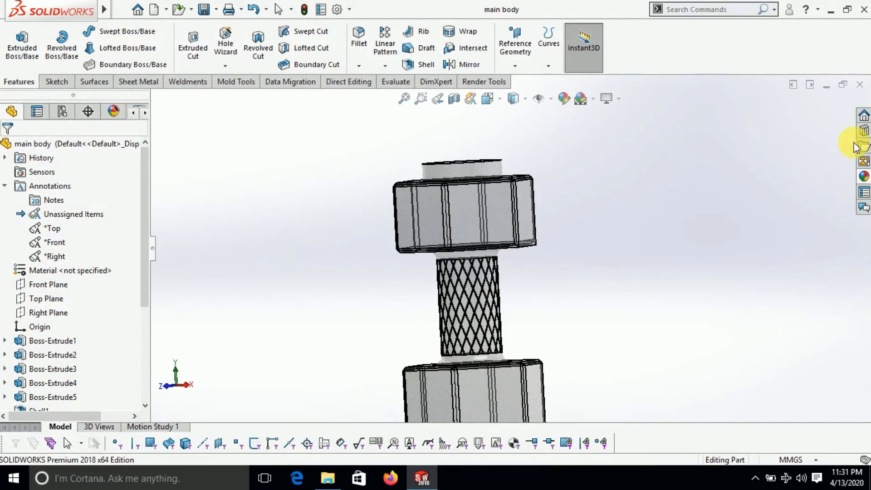
left_click(859, 85)
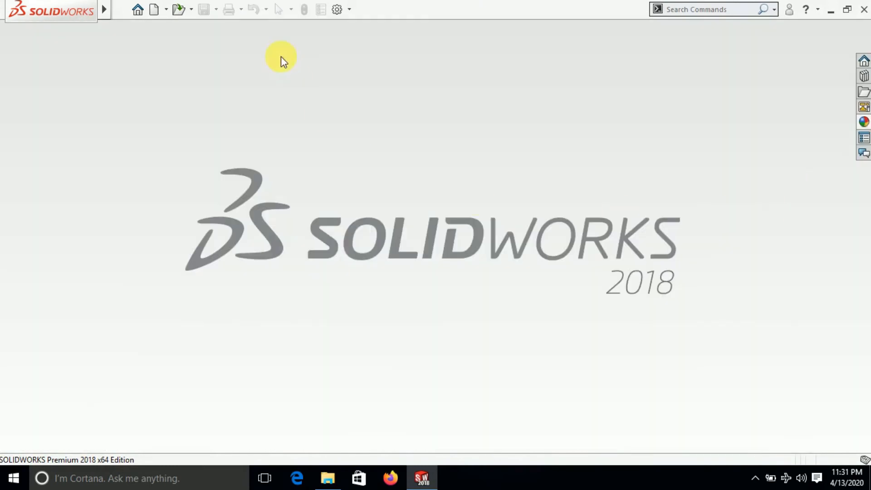
- Create a new part and start a sketch on the Top Plane
left_click(154, 10)
left_click(511, 363)
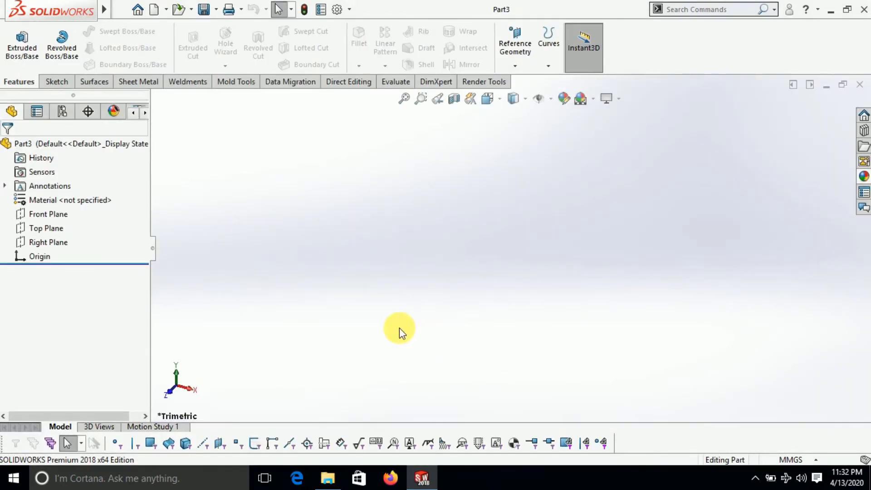
left_click(55, 82)
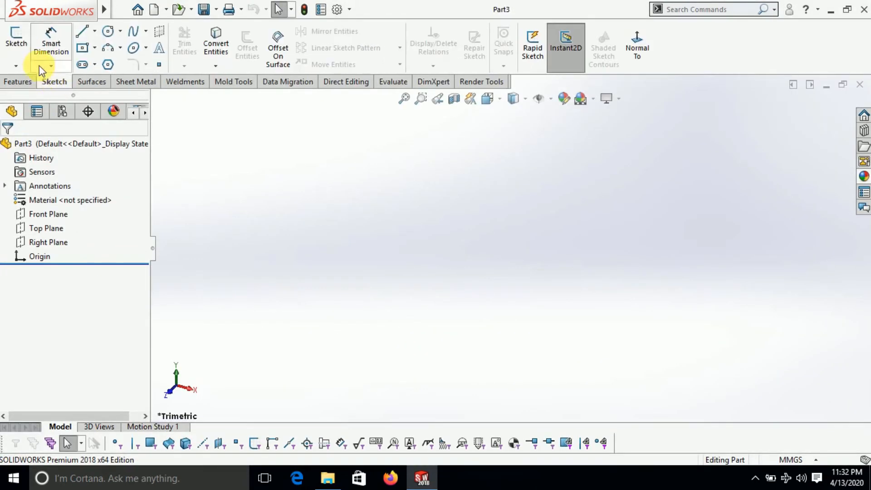
left_click(15, 42)
left_click(342, 253)
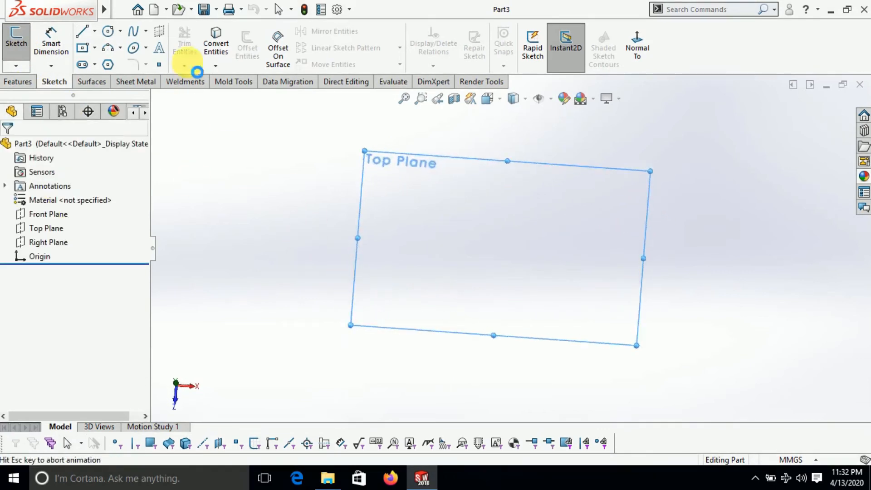
- Sketch two concentric circles centred on the origin, the inner one about 144 mm in diameter
left_click(107, 31)
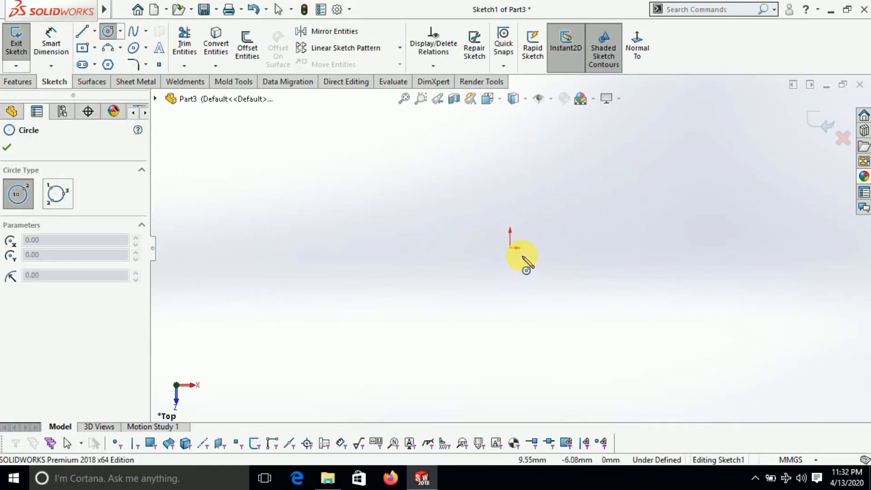
left_click(510, 248)
left_click(626, 188)
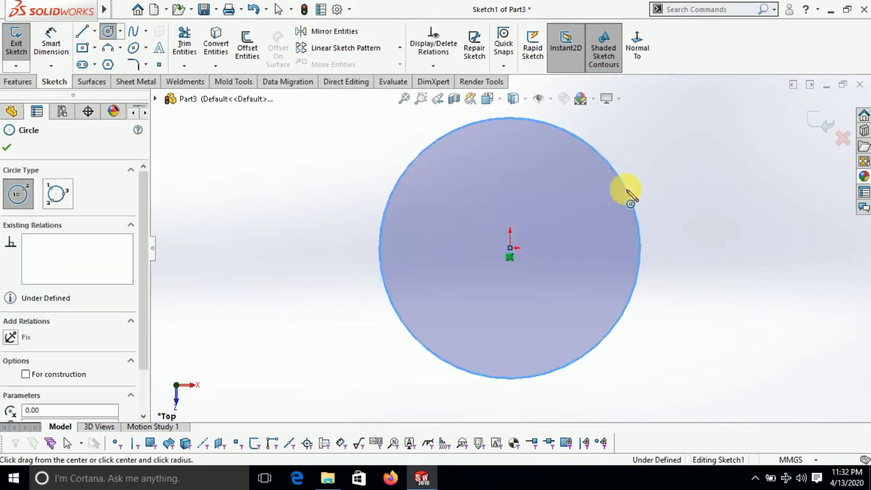
left_click(107, 33)
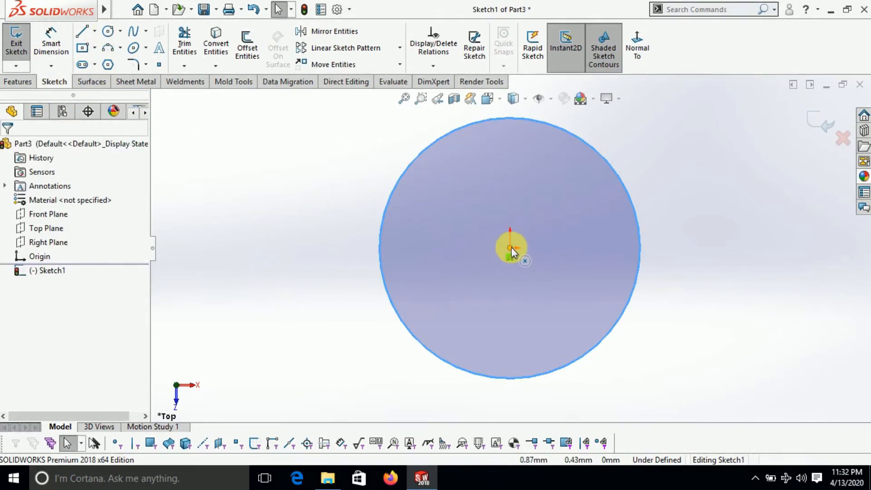
left_click(107, 31)
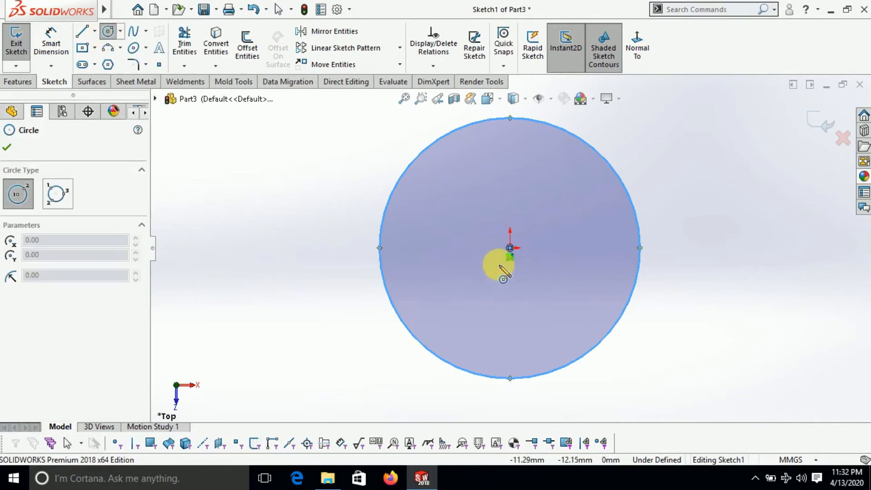
left_click(510, 248)
left_click(586, 173)
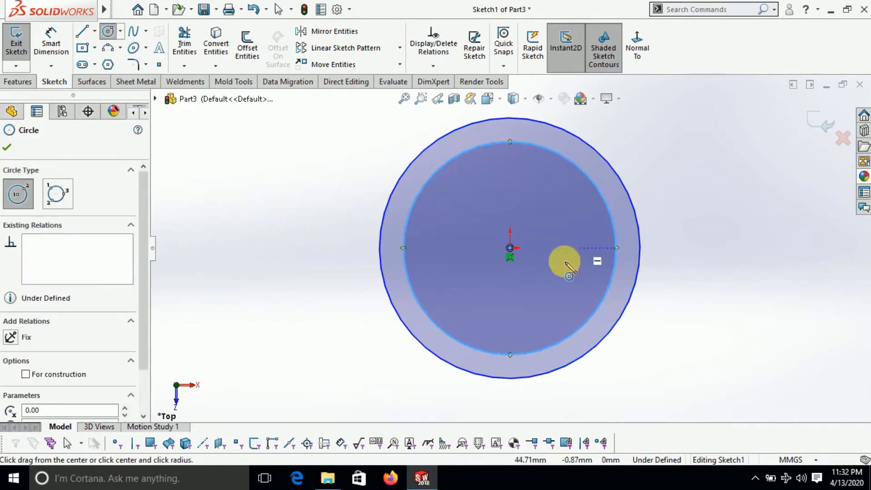
left_click(7, 149)
- Dimension the inner circle's diameter and set it to 80 mm
left_click(50, 41)
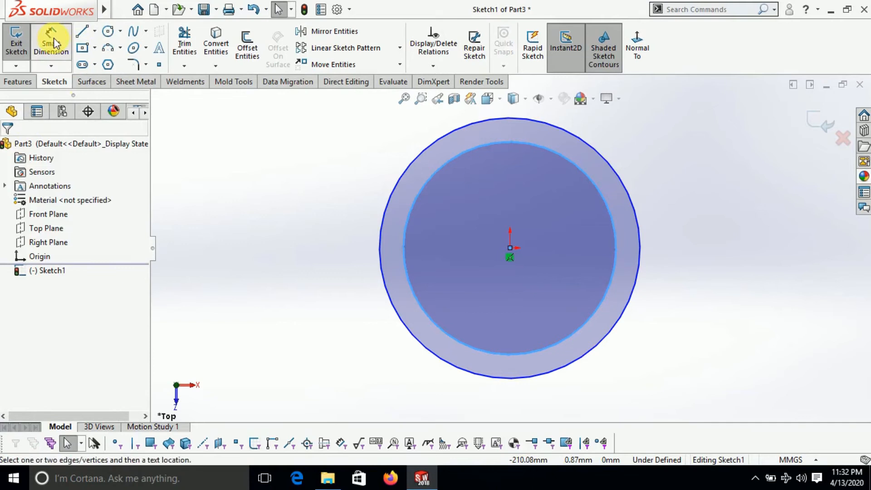
left_click(571, 160)
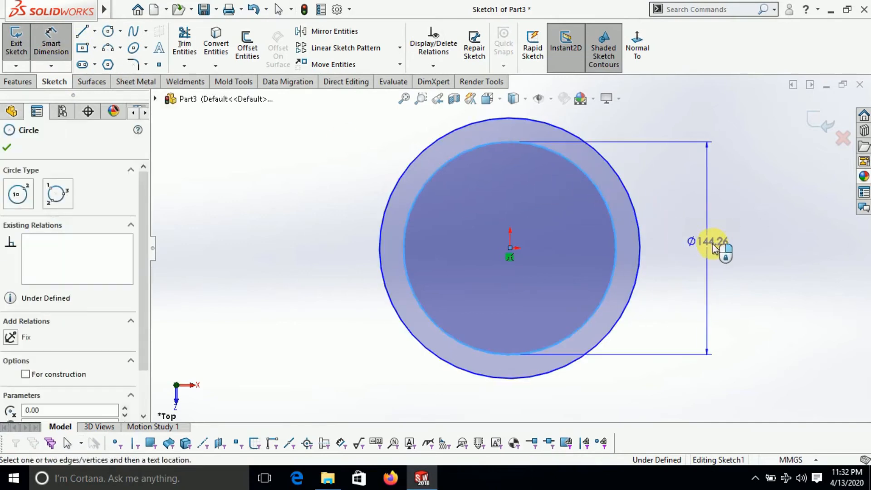
left_click(720, 245)
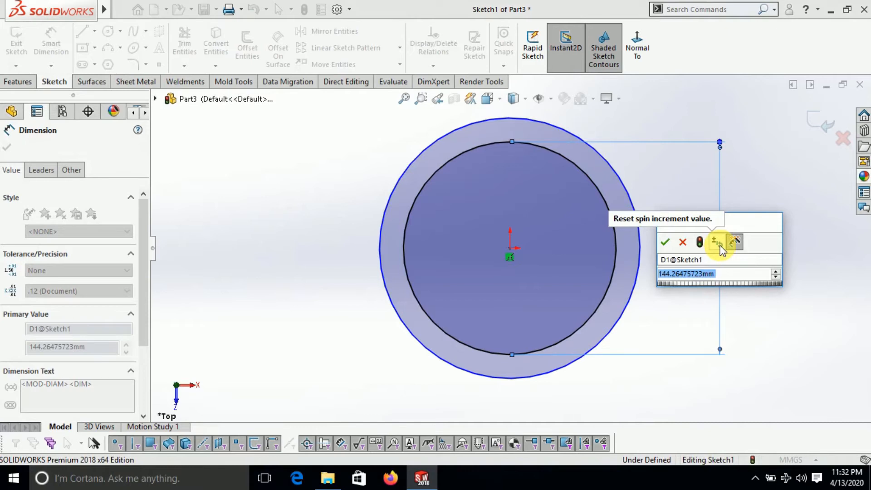
type("80")
key("Return")
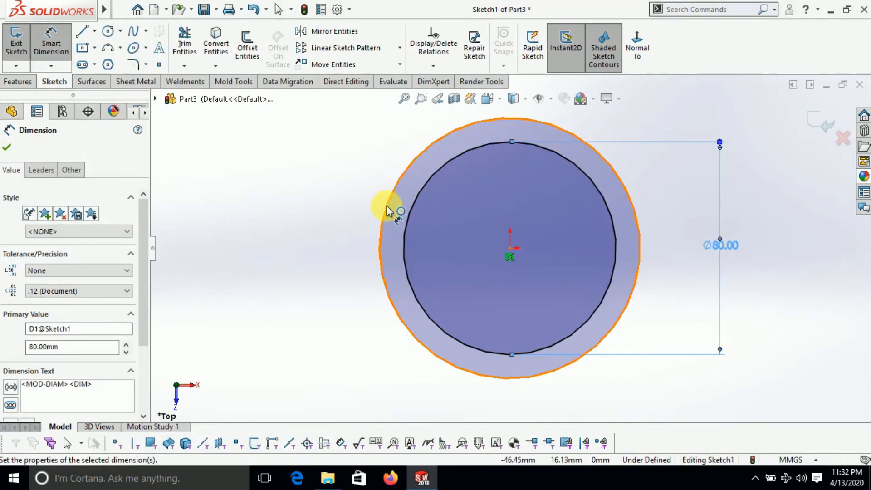
- Dimension the outer circle's diameter and set it to 84 mm
left_click(388, 211)
left_click(336, 237)
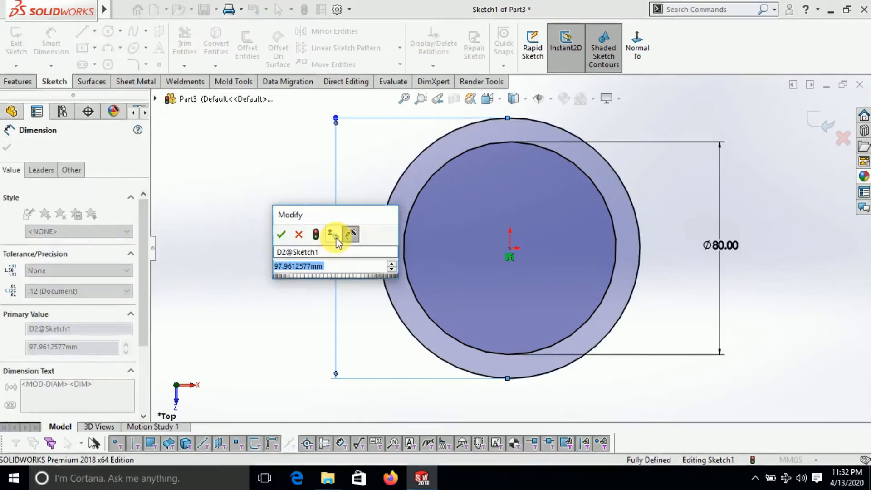
type("8")
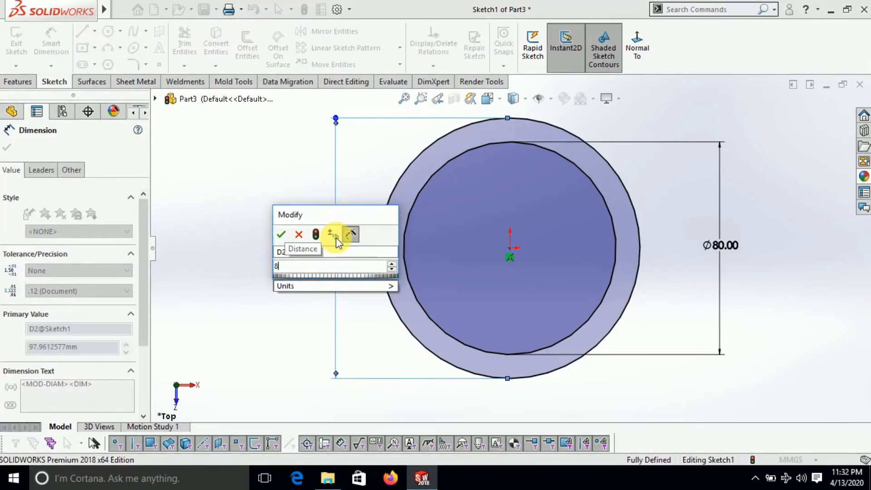
type("4")
key("Return")
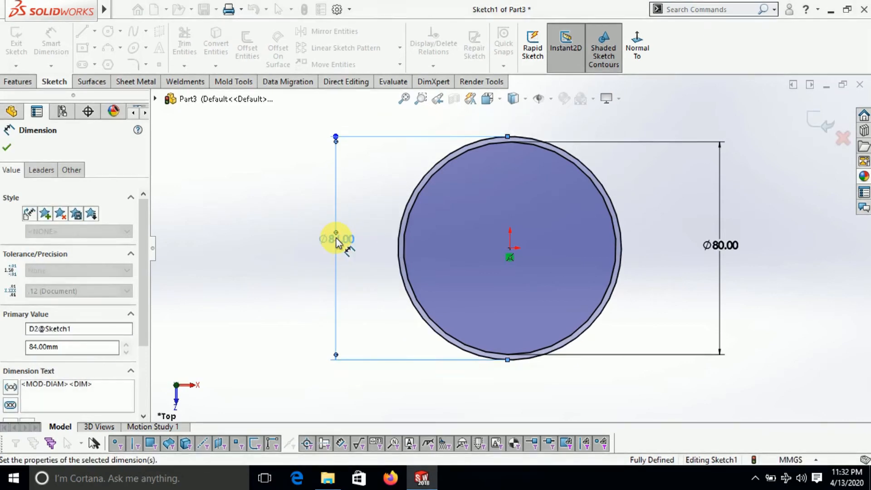
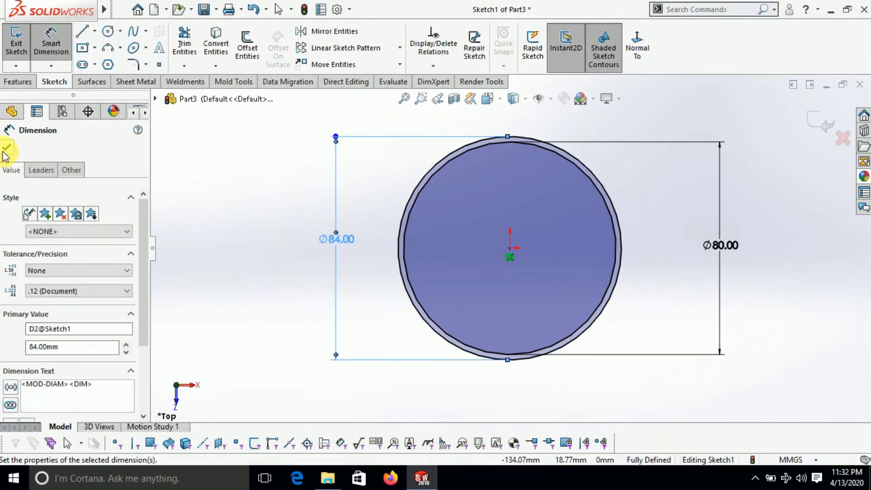
- Change the outer circle's diameter to 85 mm and finish dimensioning
double_click(343, 239)
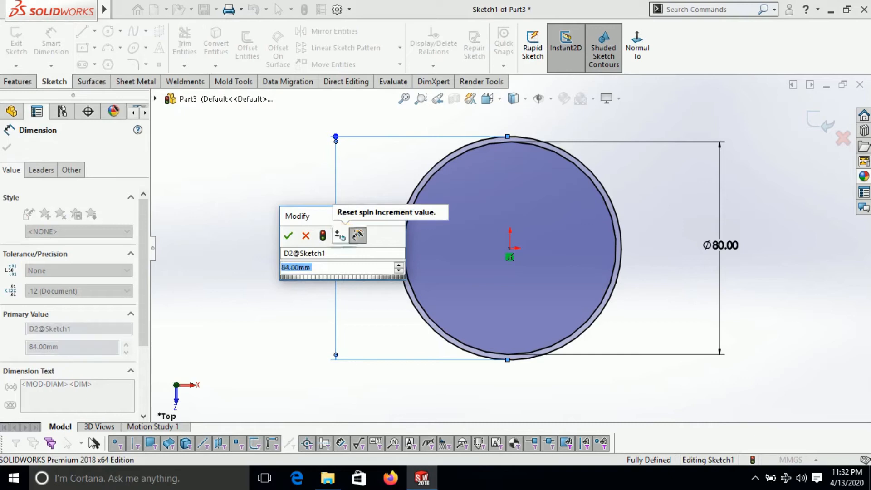
type("85")
key("Return")
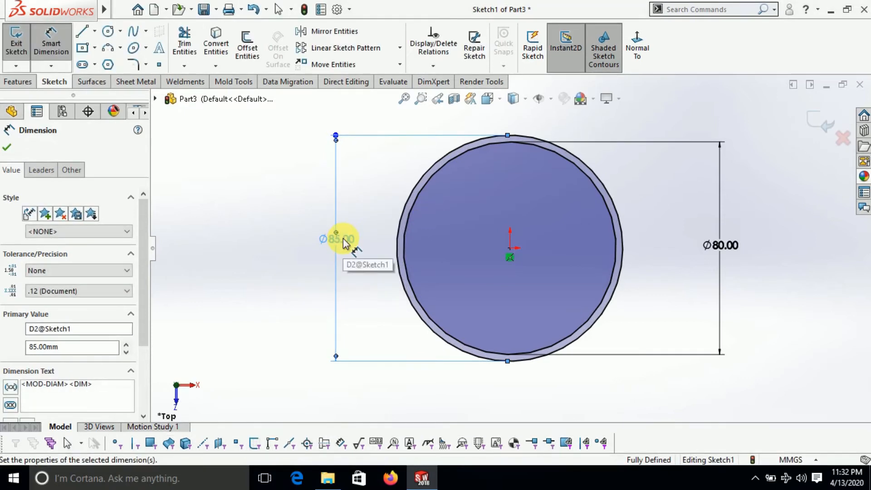
left_click(11, 112)
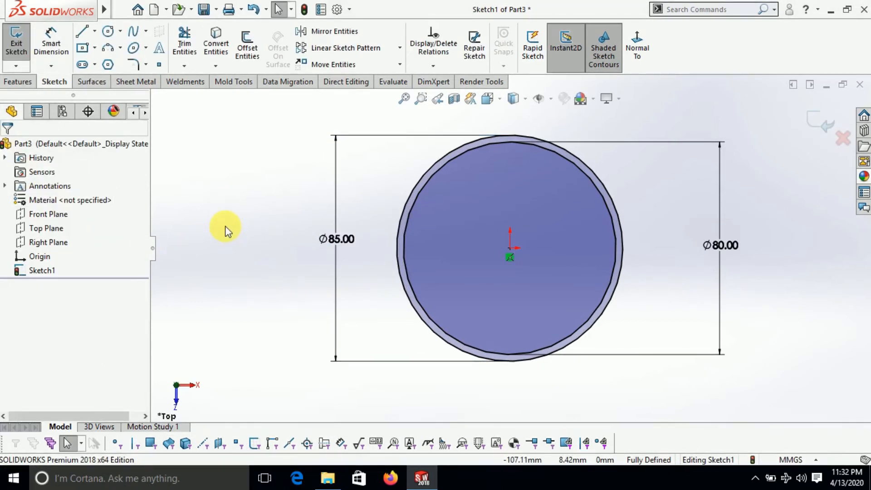
- Extrude the ring between the two circles as a boss with a blind depth of 22 mm
left_click(637, 43)
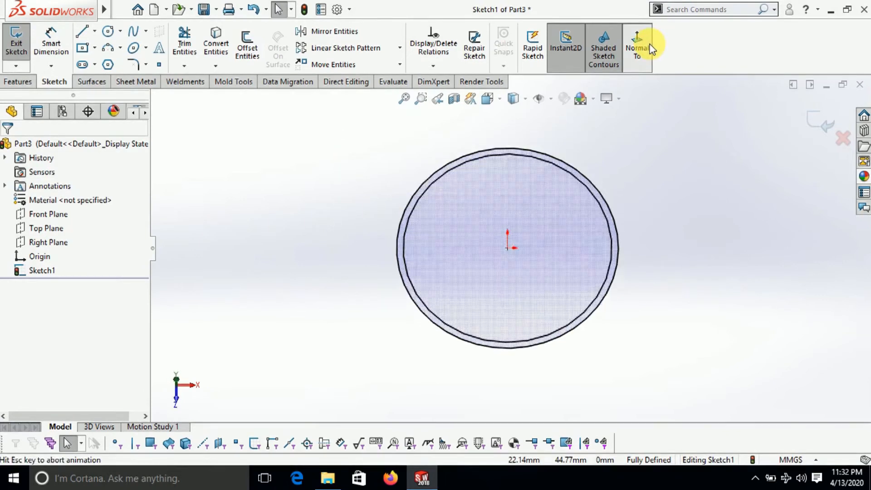
left_click(19, 81)
left_click(22, 45)
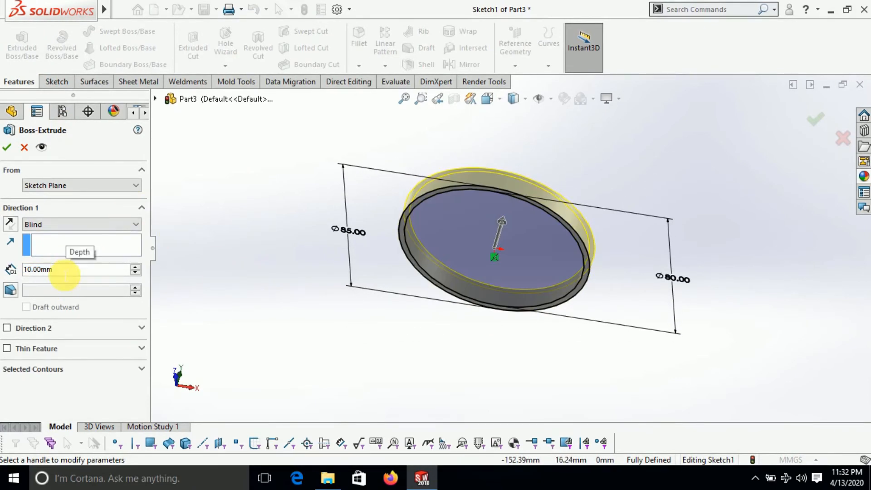
type("2")
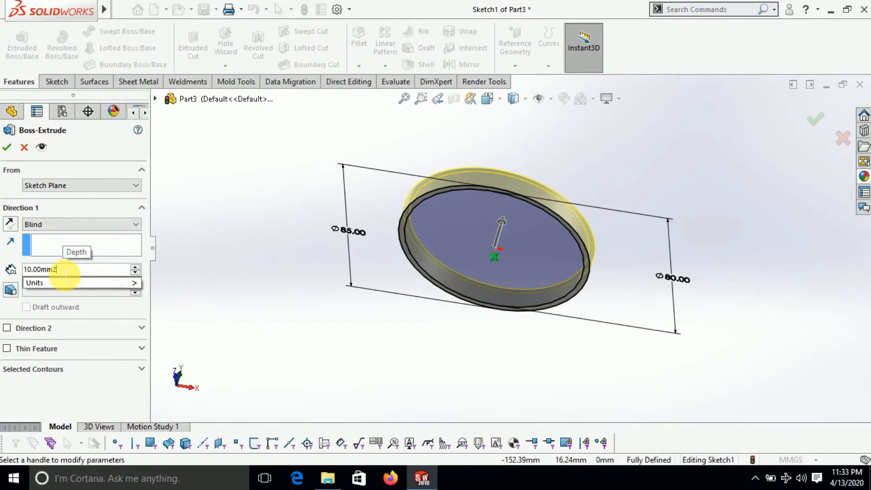
key("BackSpace")
key("BackSpace")
key("BackSpace")
key("BackSpace")
key("BackSpace")
key("BackSpace")
key("BackSpace")
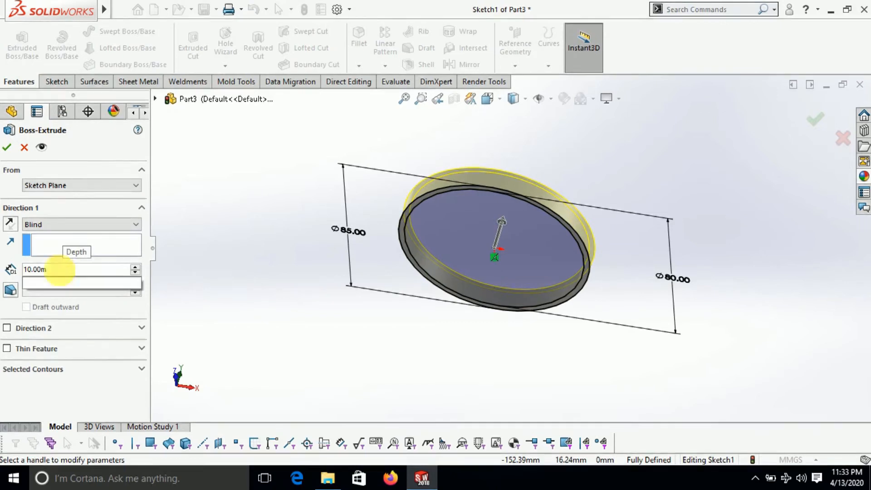
type("22")
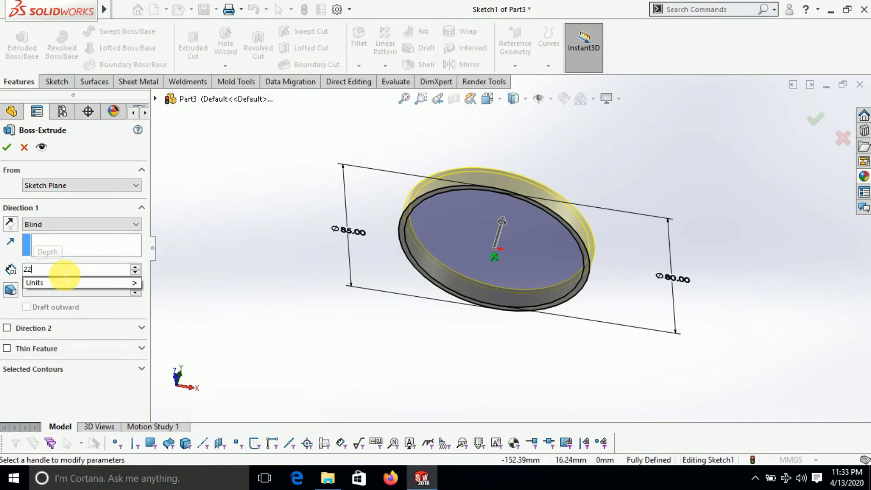
key("Return")
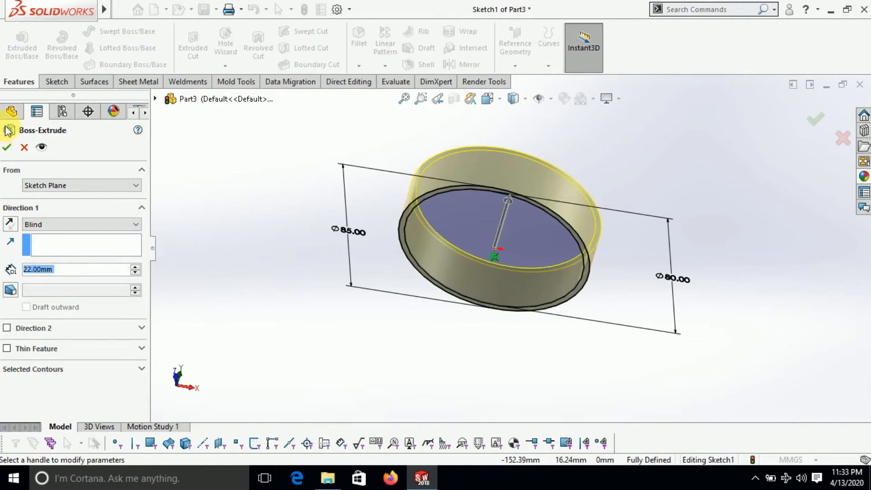
left_click(8, 147)
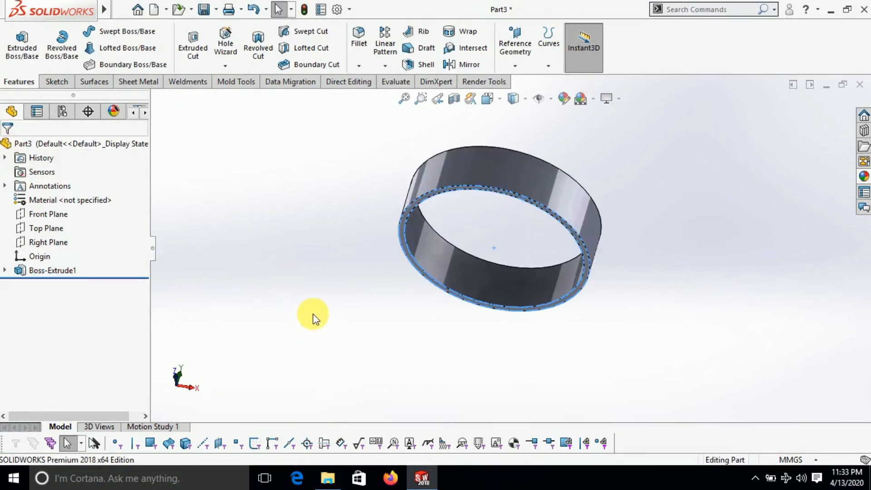
- Start a sketch on the Front Plane and view it face-on
scroll(566, 207, "down", 5)
middle_click_drag(554, 214, 502, 259)
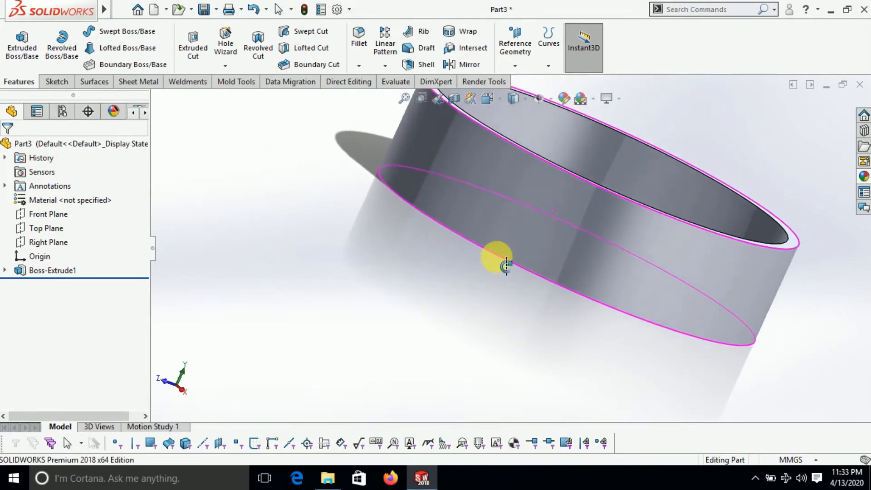
left_click(45, 214)
left_click(56, 189)
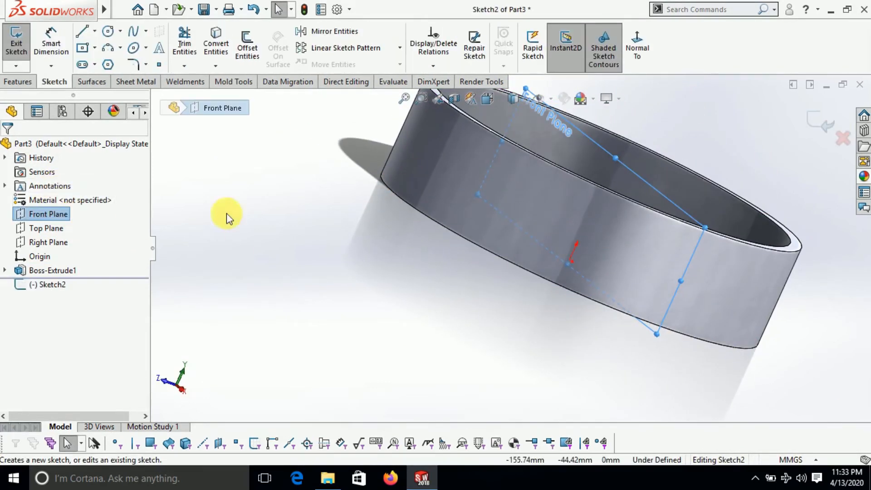
left_click(644, 60)
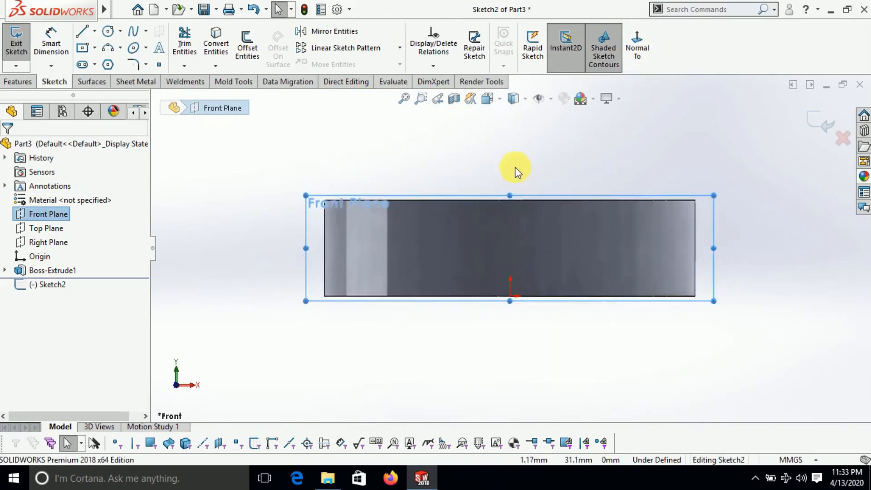
- Sketch a vertical centerline rising from the midpoint of the ring's top edge, in line with the origin
left_click(94, 31)
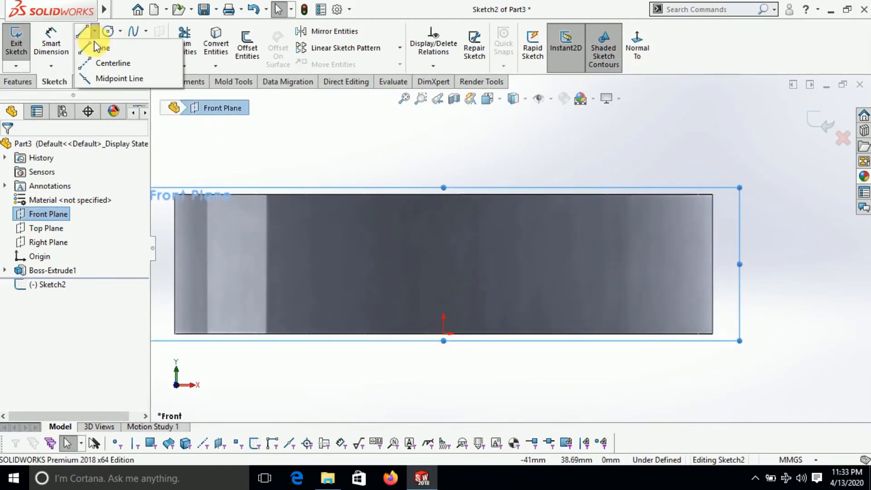
left_click(105, 60)
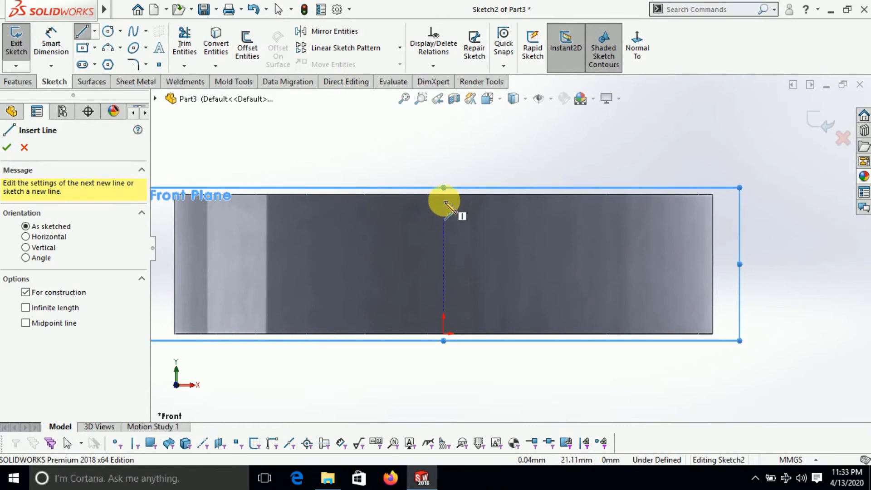
left_click(443, 194)
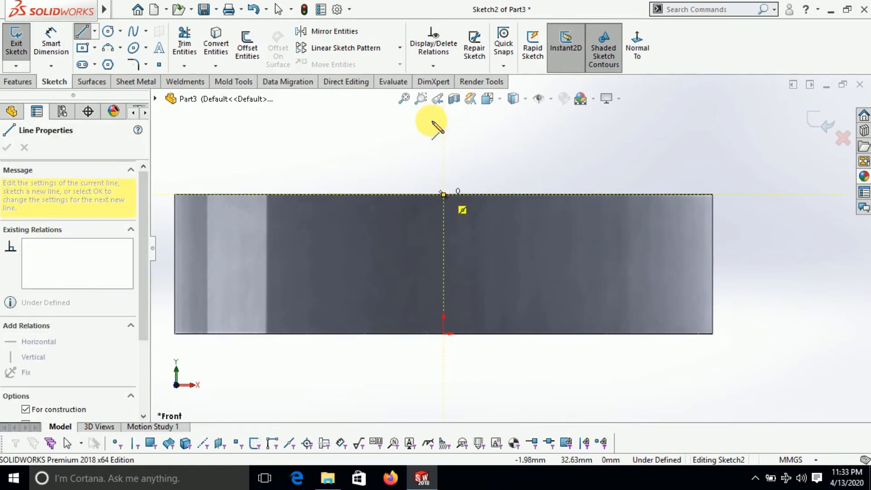
left_click(444, 127)
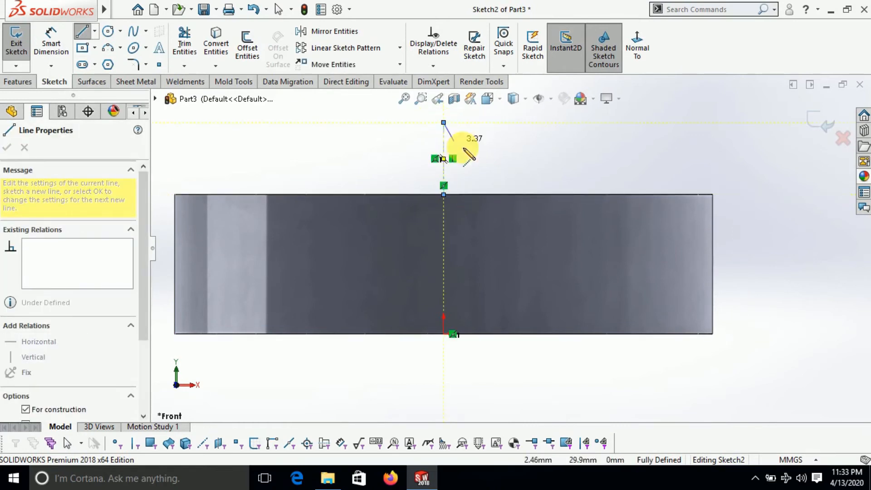
right_click(298, 150)
left_click(317, 151)
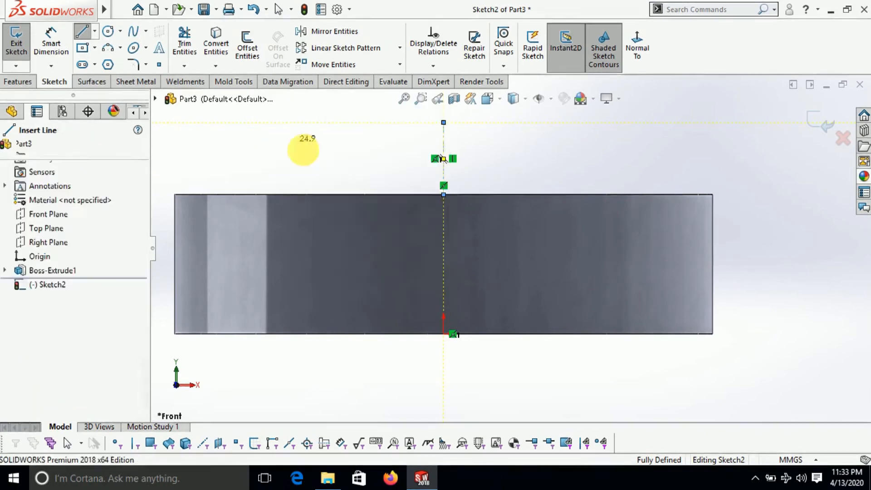
- Sketch a three-point arc bulging upward from the centerline's upper end to the ring's top face near its +X rim
left_click(109, 50)
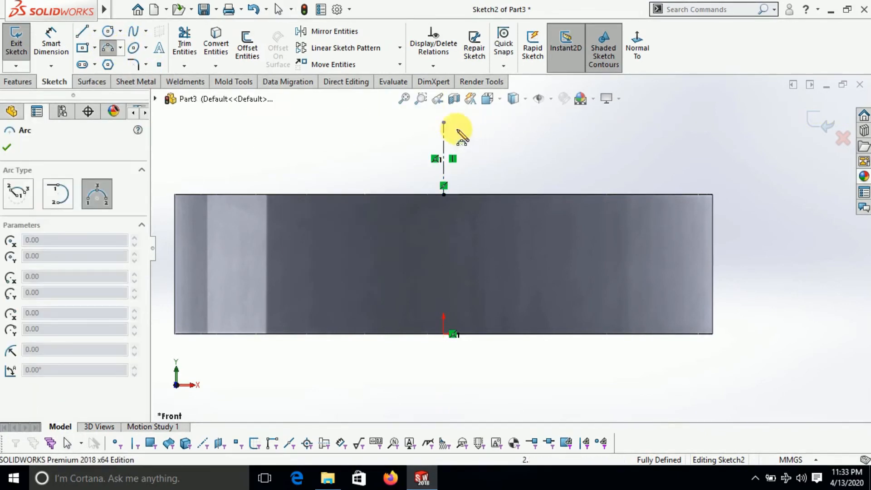
left_click_drag(444, 124, 699, 195)
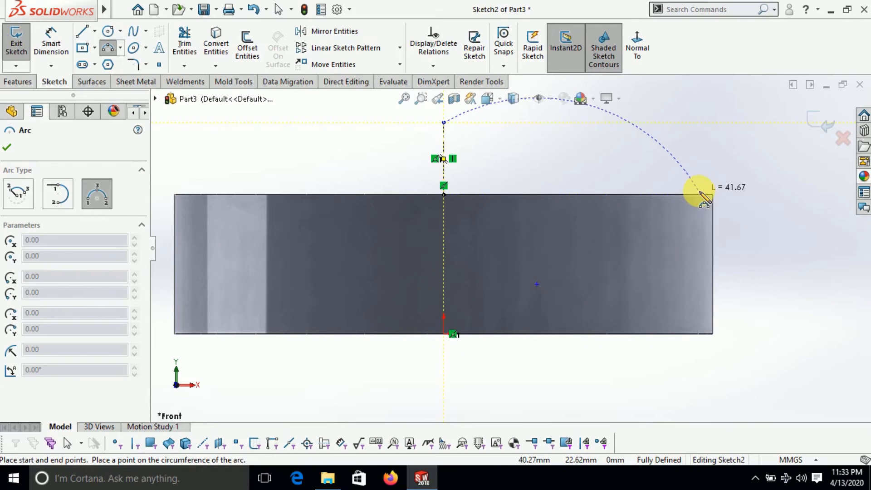
middle_click_drag(697, 193, 695, 207)
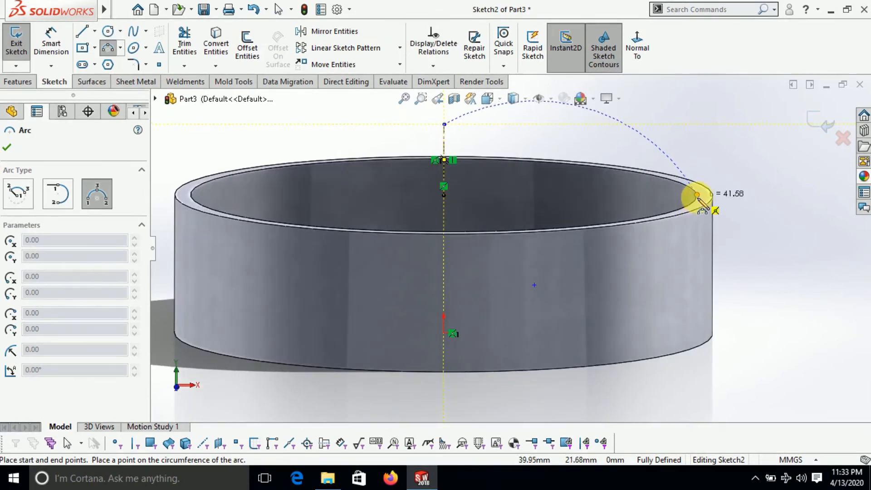
left_click(698, 196)
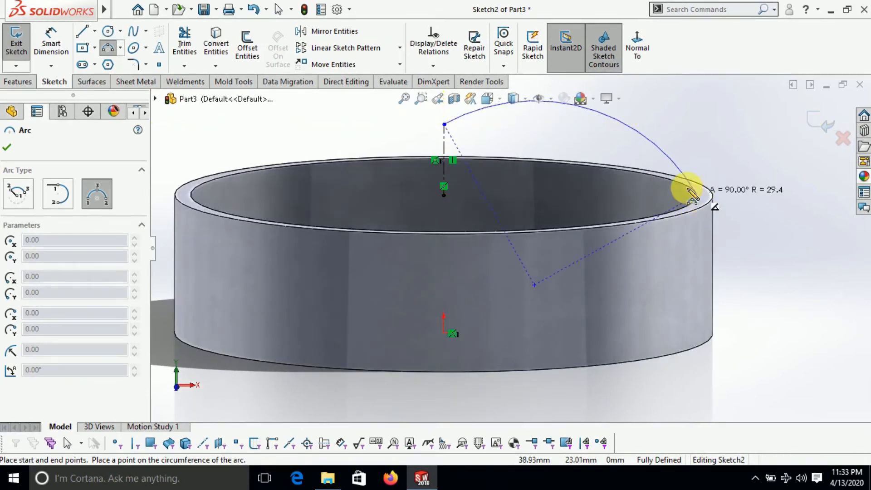
left_click(610, 140)
left_click(6, 147)
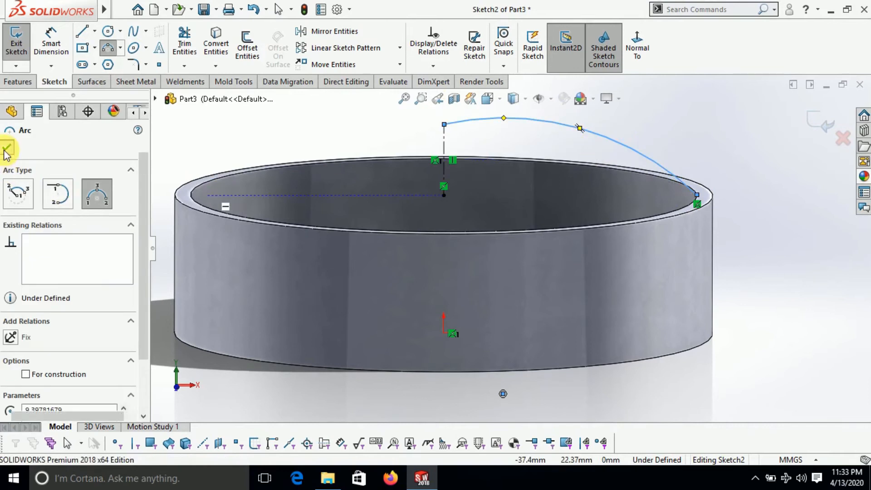
left_click(644, 46)
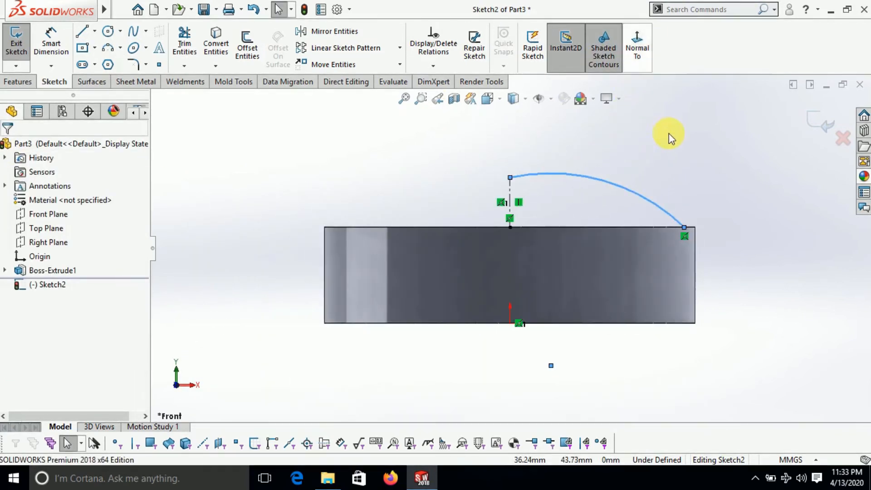
- Delete the arc above the ring, keeping the centerline
left_click(667, 144)
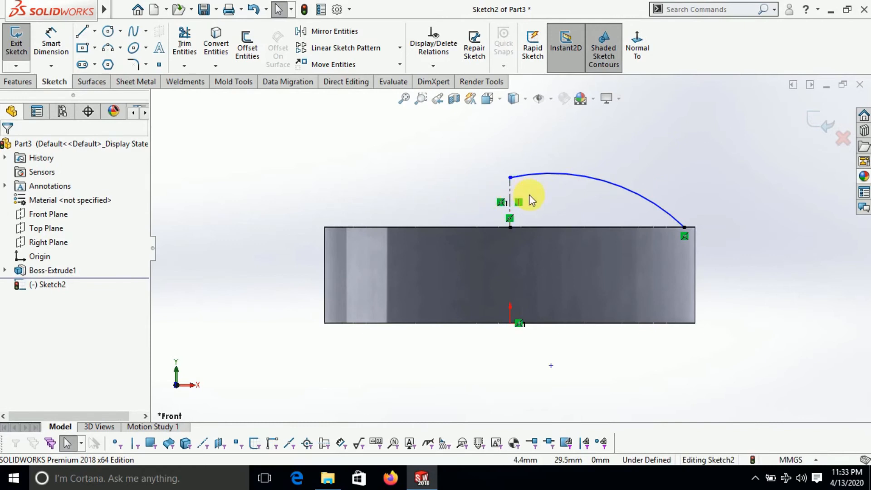
right_click(563, 176)
left_click(596, 368)
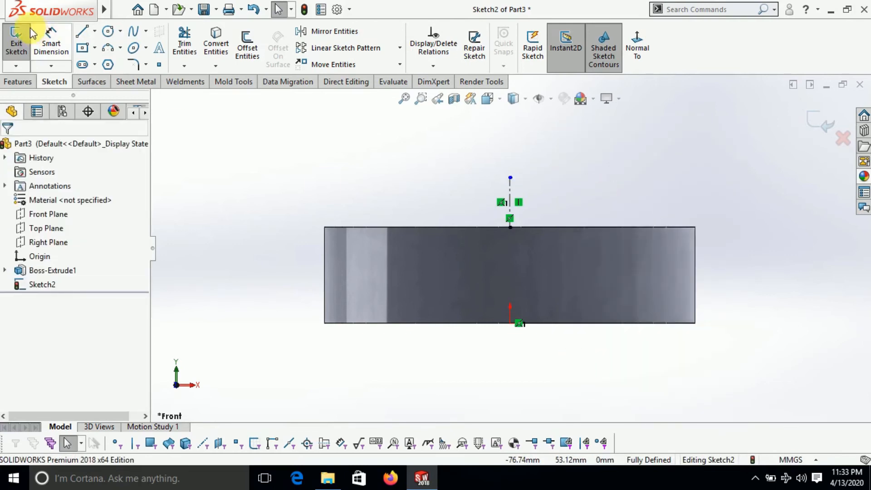
- Sketch a three-point arc of about 75.7 mm radius across the ring's inner rim, peaking at the centerline's upper end
left_click(107, 48)
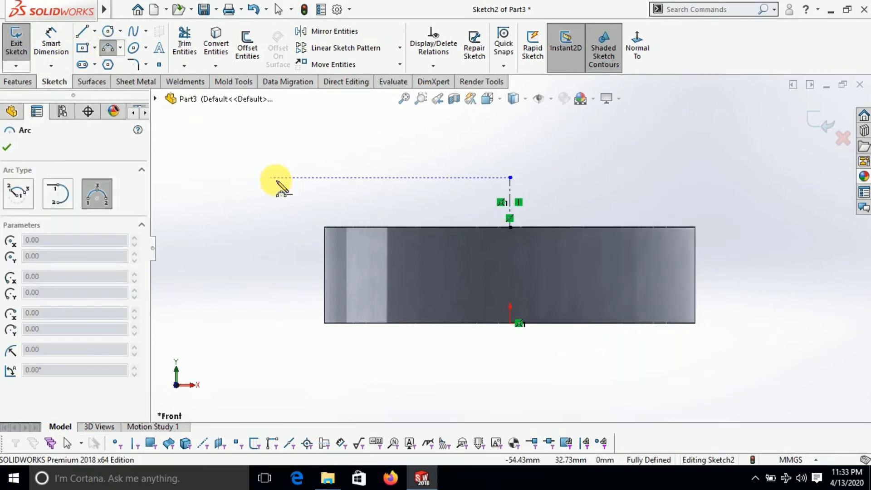
left_click(335, 227)
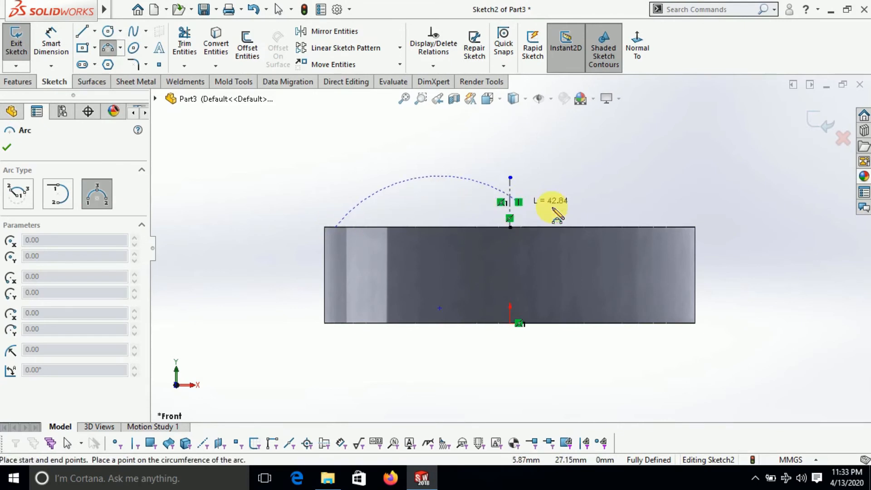
left_click(683, 227)
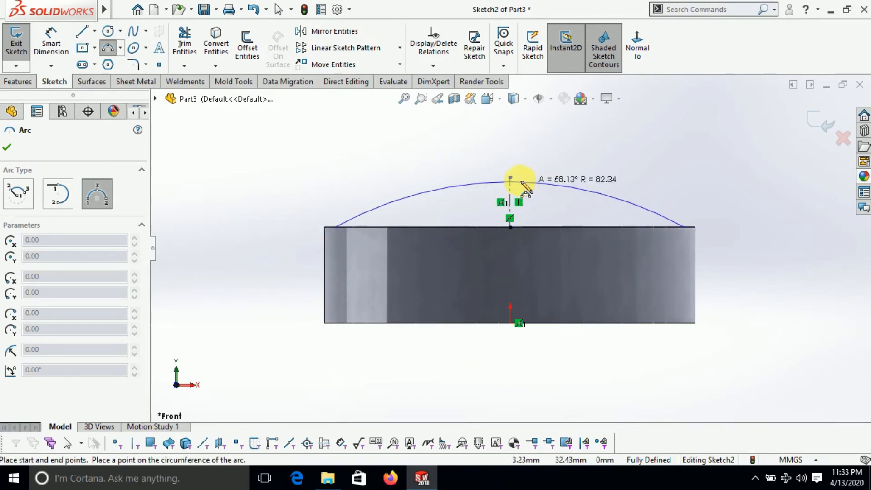
scroll(513, 180, "down", 5)
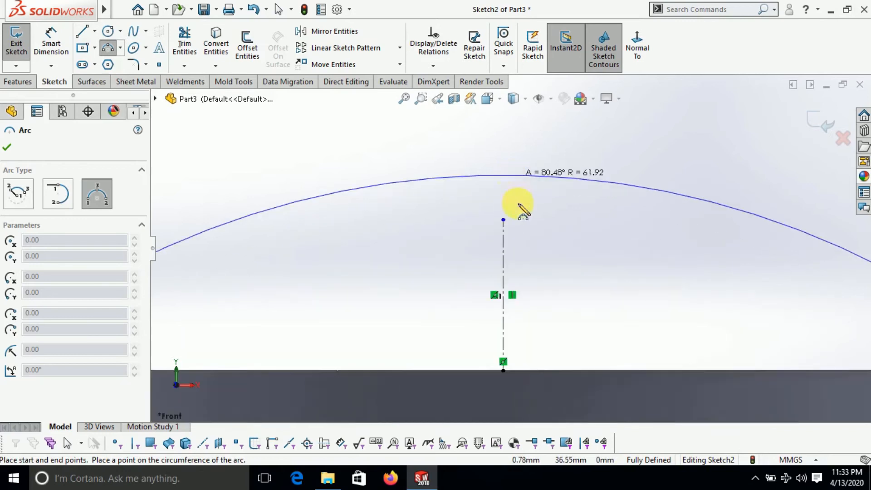
left_click(504, 221)
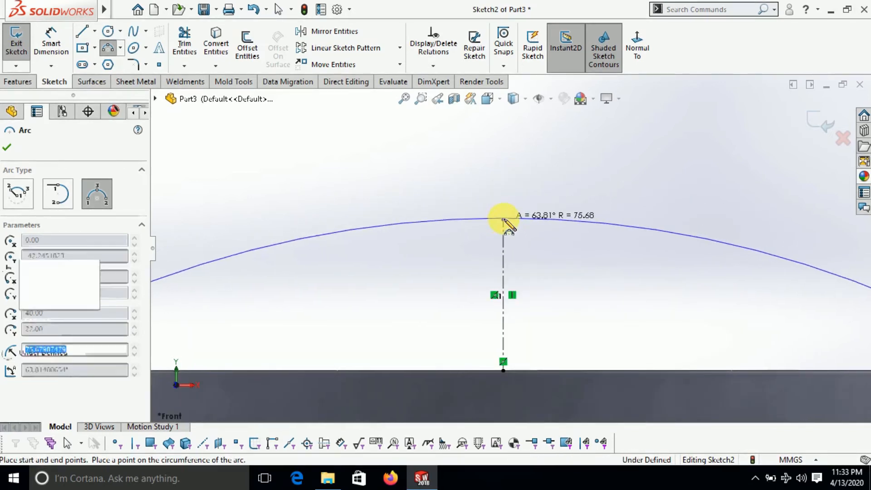
middle_click_drag(560, 189, 542, 206)
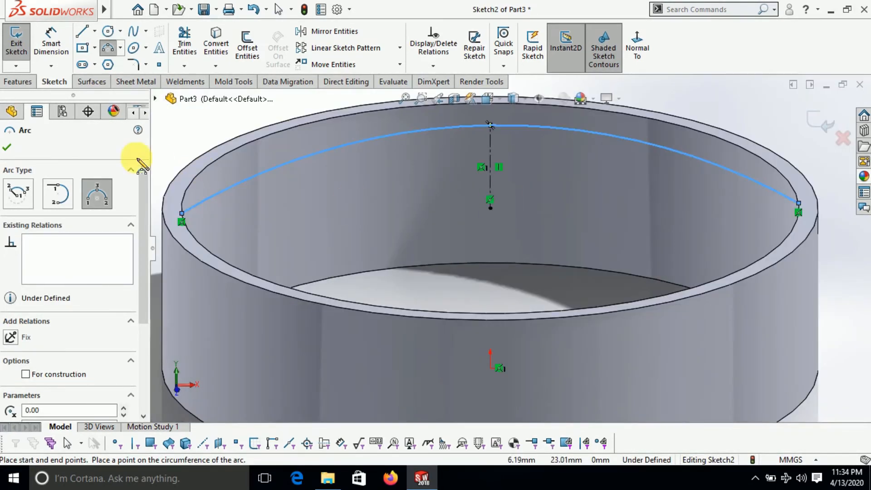
left_click(8, 147)
scroll(502, 143, "down", 3)
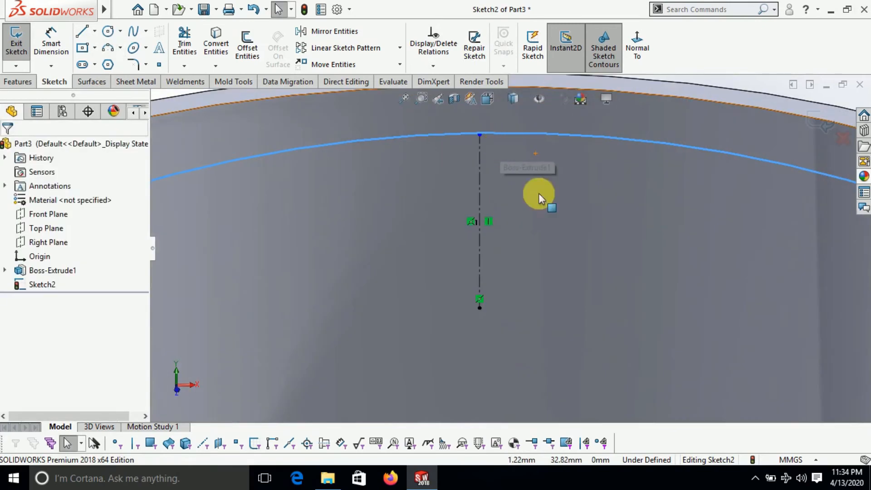
scroll(630, 210, "up", 3)
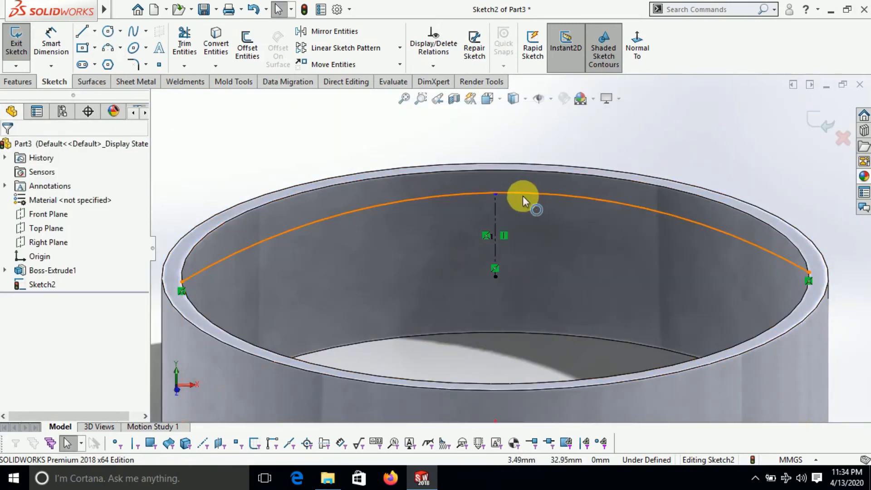
scroll(468, 211, "down", 4)
left_click(464, 205)
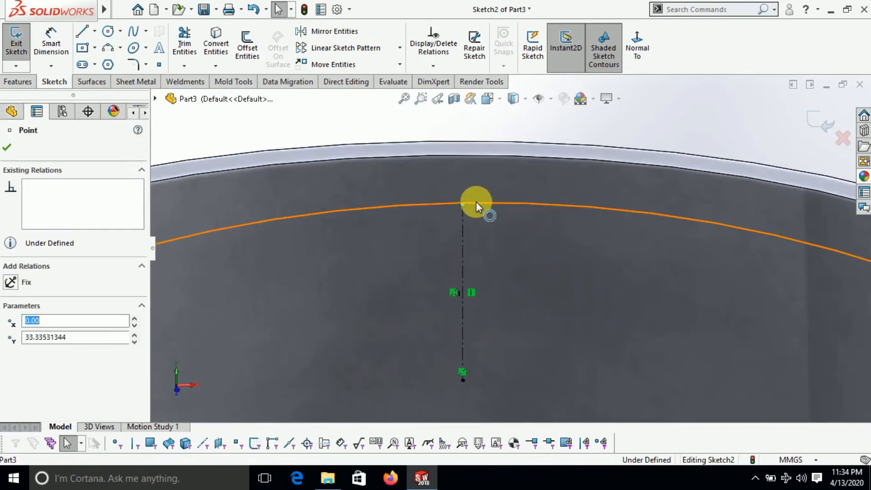
left_click(477, 201)
left_click_drag(486, 203, 671, 110)
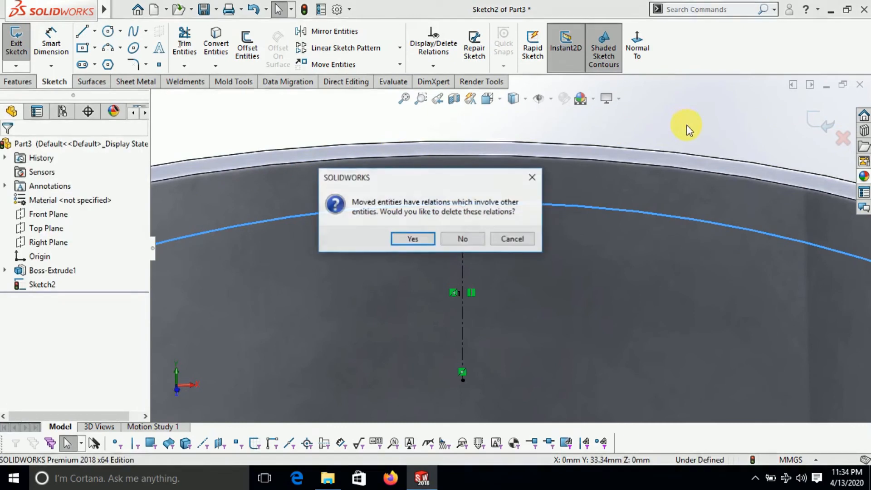
left_click(527, 184)
- Make the centerline's upper endpoint coincident with the arc
left_click(463, 203)
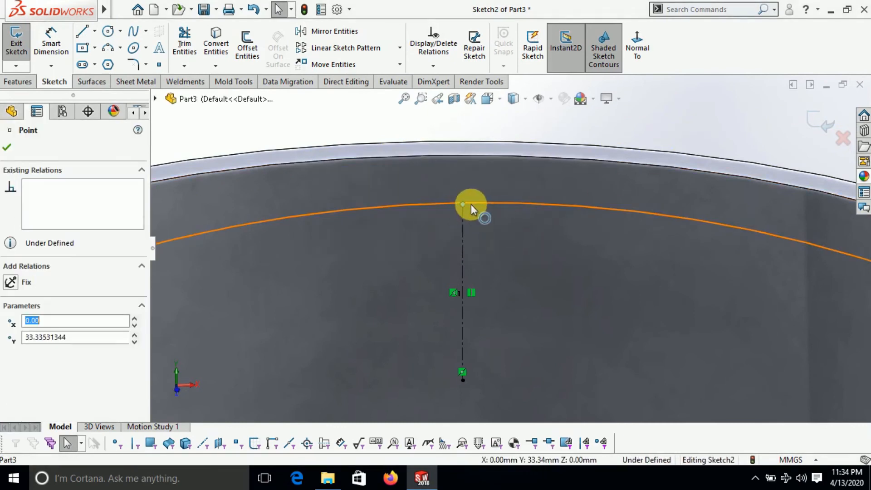
left_click(478, 203, "ctrl")
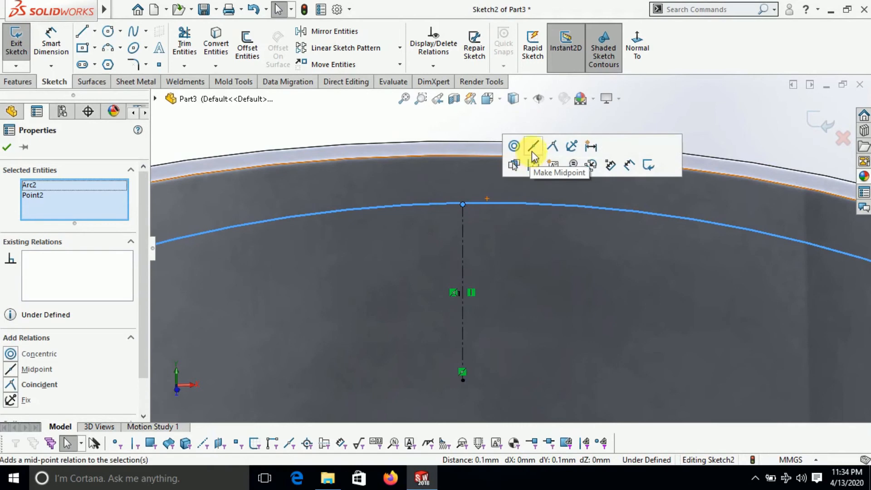
left_click(561, 148)
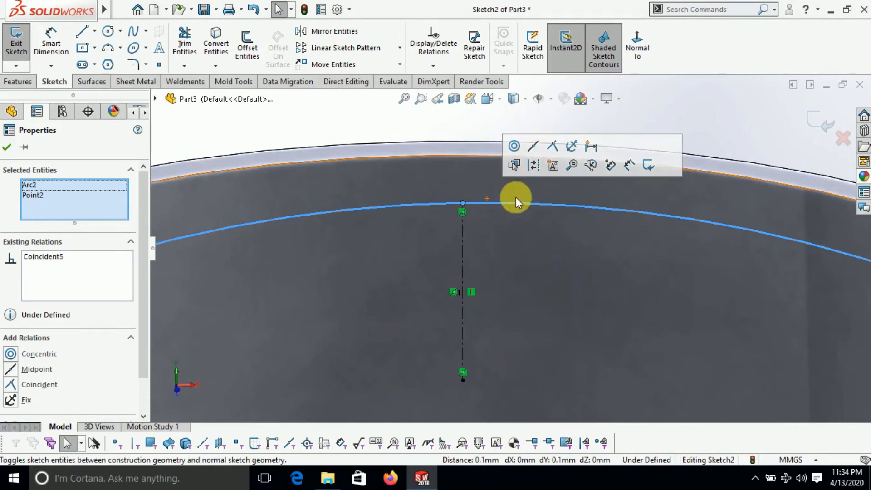
left_click(739, 107)
- View the sketch face-on and dimension the vertical centerline to a length of 10 mm
scroll(525, 205, "up", 5)
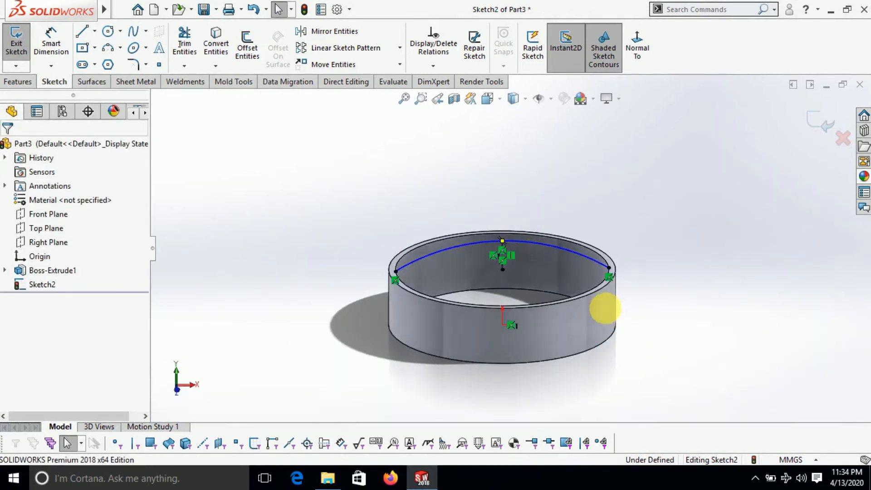
middle_click_drag(607, 355, 510, 263)
left_click(644, 56)
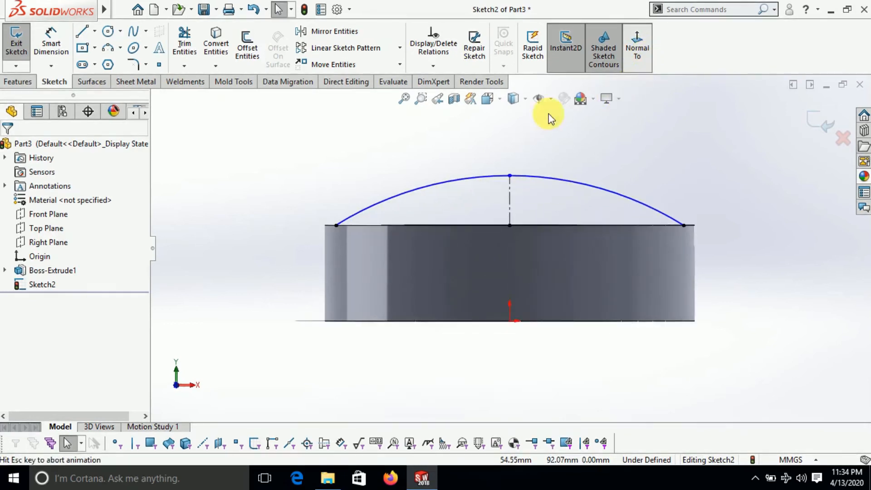
left_click(48, 42)
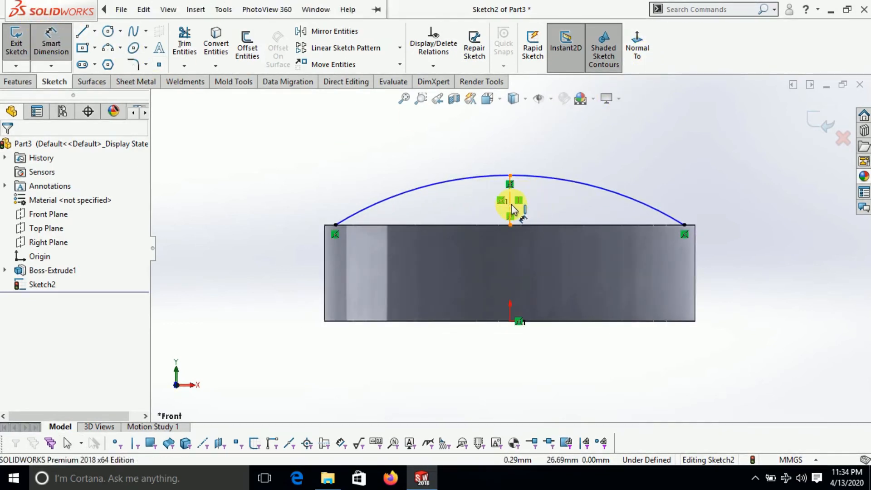
left_click(512, 209)
left_click(722, 211)
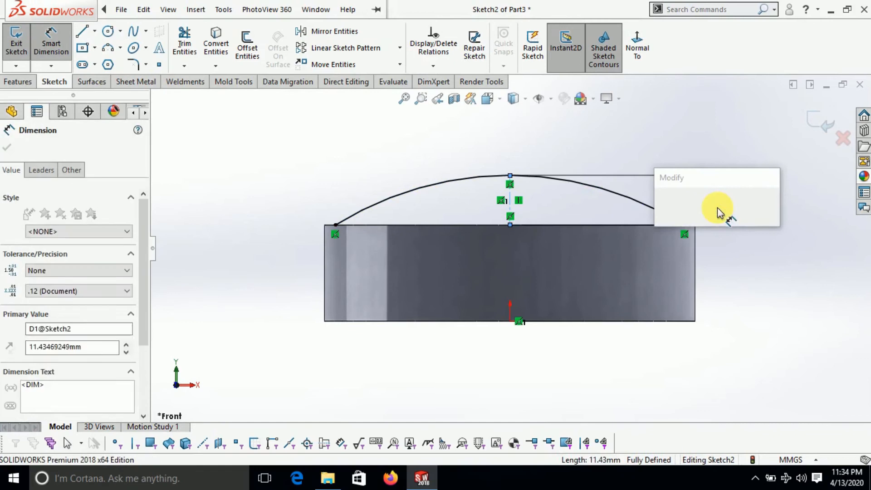
type("10")
key("Return")
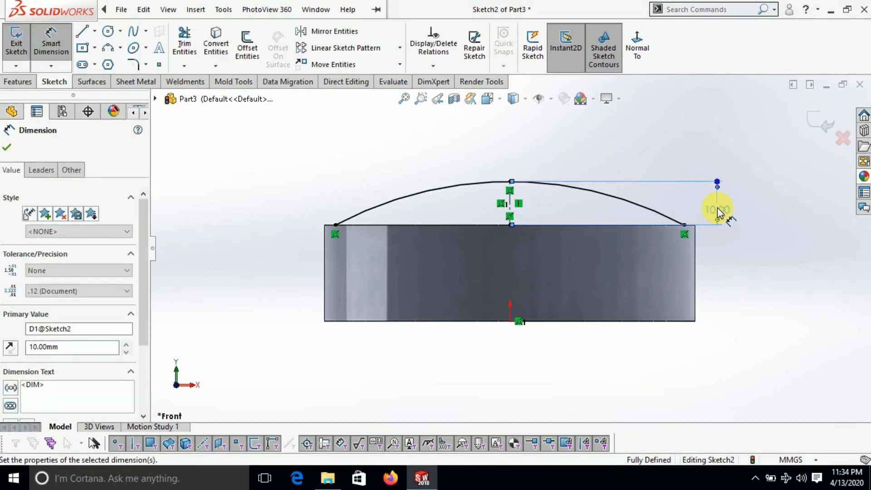
left_click(9, 131)
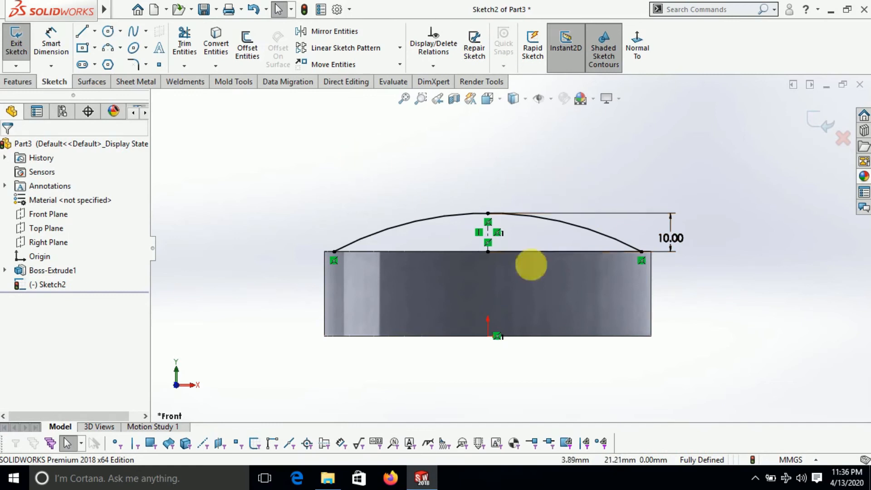
- Sketch a second three-point arc across the ring's outer top corners, peaking just above the first arc in line with the centerline
scroll(644, 252, "down", 2)
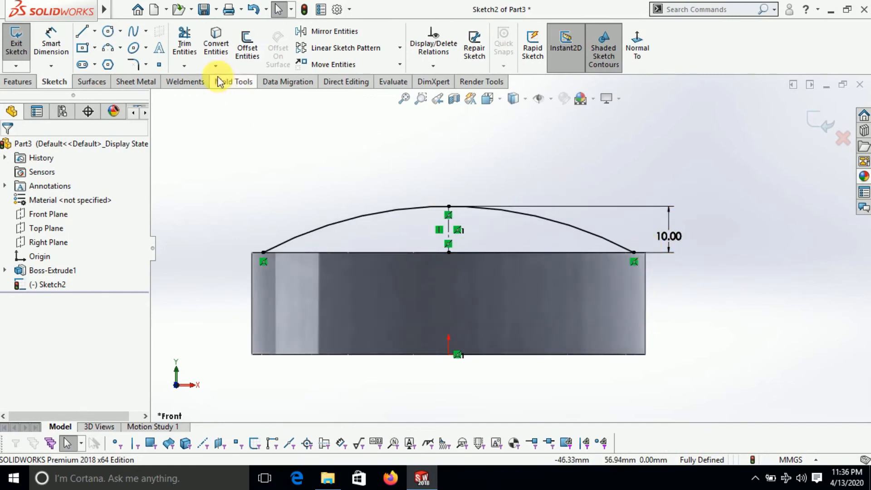
left_click(109, 49)
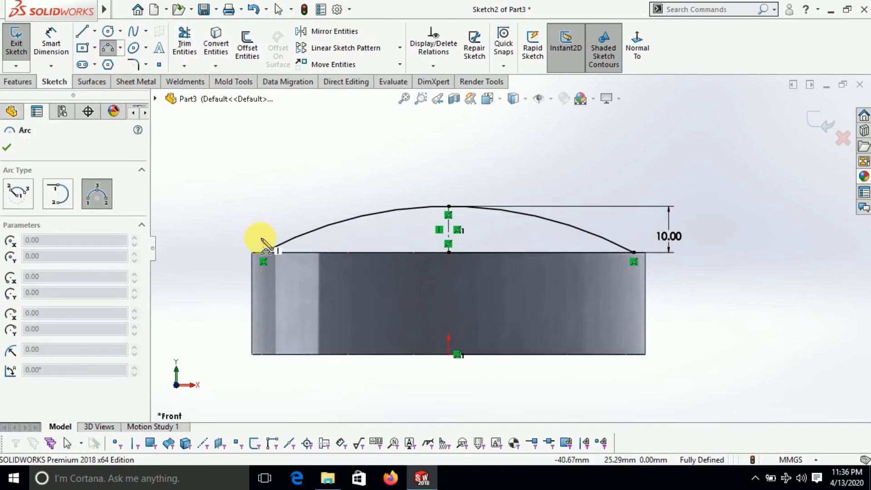
left_click(252, 252)
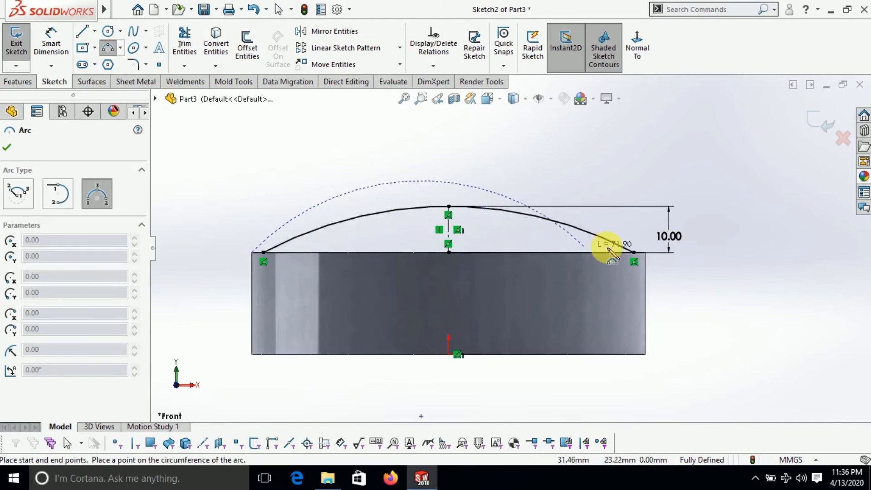
left_click(645, 252)
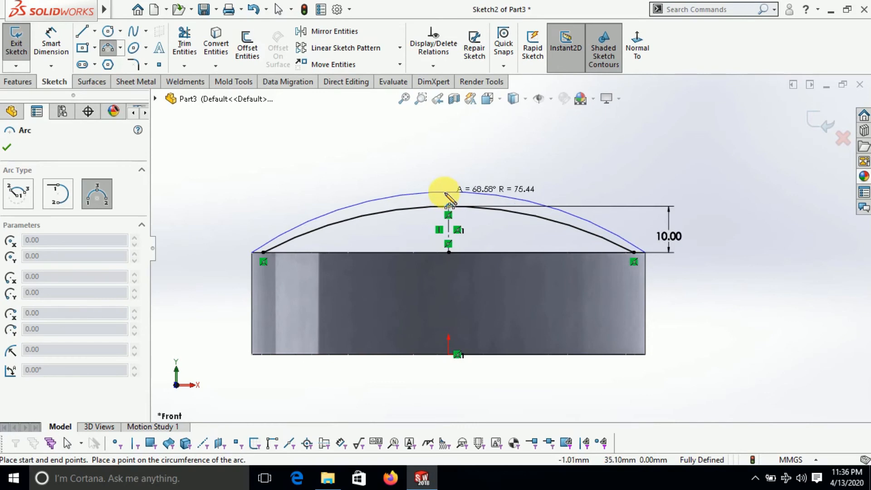
left_click(449, 192)
left_click(7, 149)
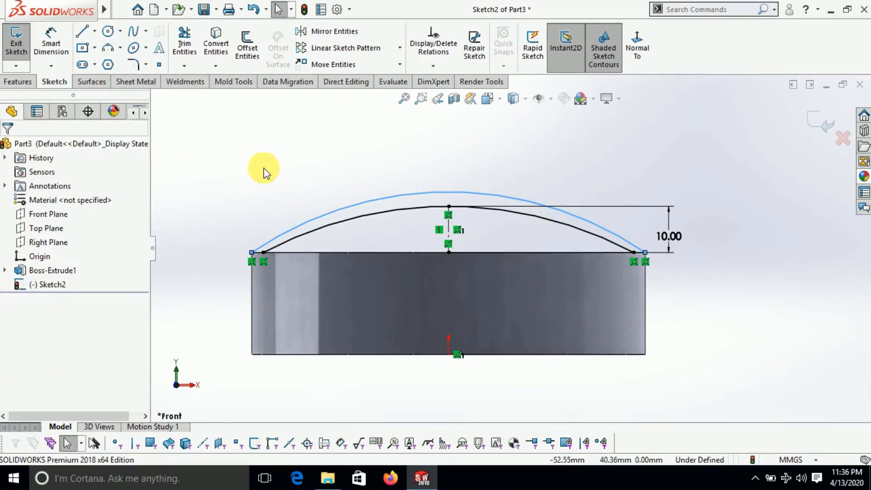
- Add a driven dimension between the -X endpoints of the inner and outer arcs
scroll(263, 262, "down", 3)
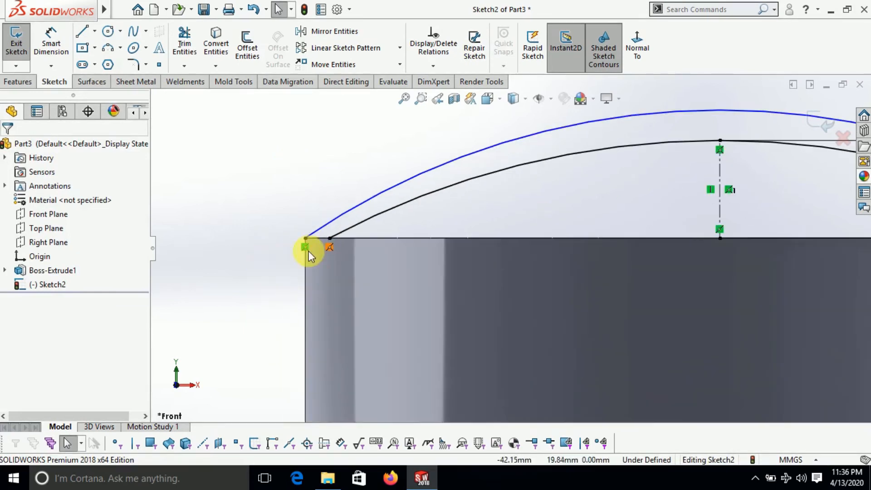
left_click(53, 54)
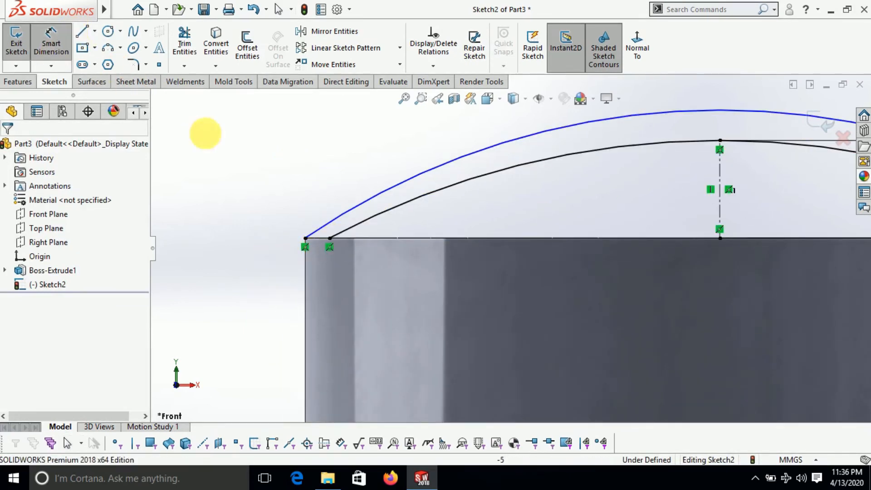
left_click(330, 238)
left_click(305, 238)
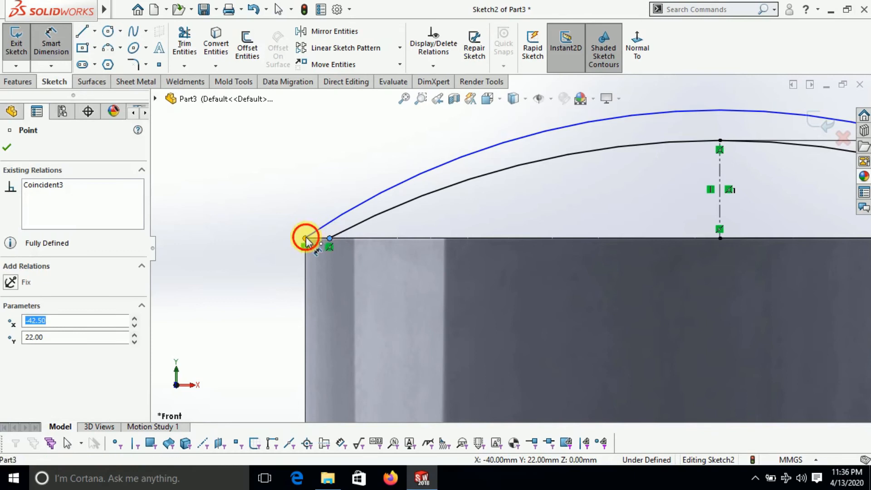
left_click(238, 302)
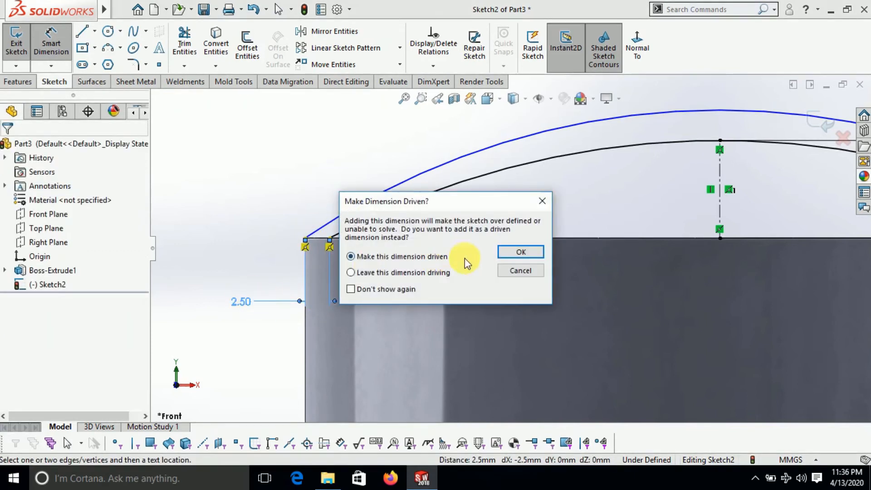
left_click(510, 249)
left_click(305, 165)
- Dimension the vertical gap between the peaks of the two arcs to 2.5 mm
scroll(773, 192, "up", 2)
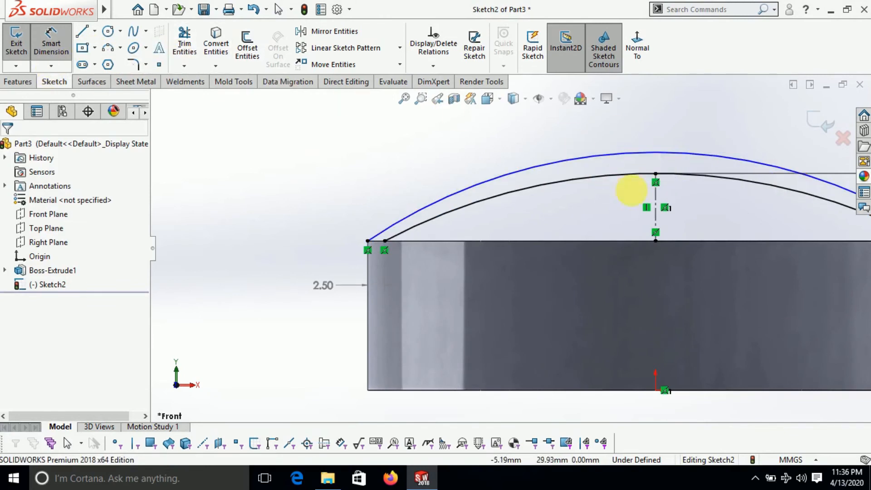
left_click(657, 174)
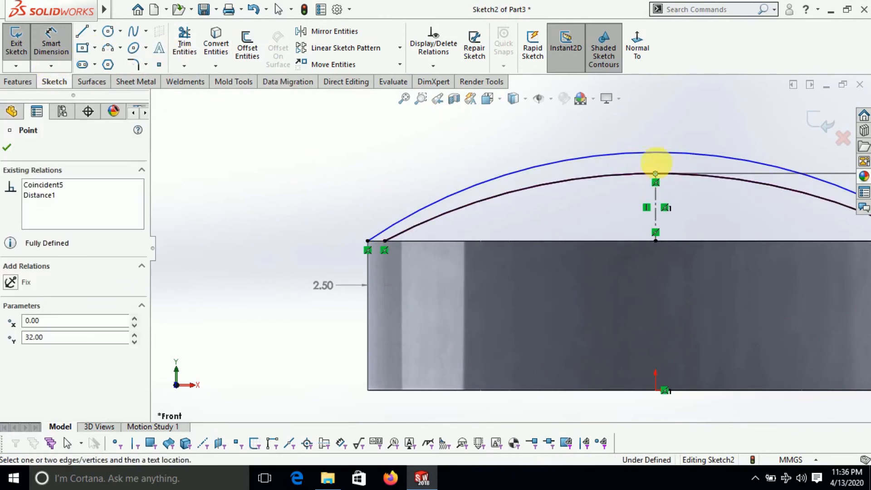
left_click(655, 155)
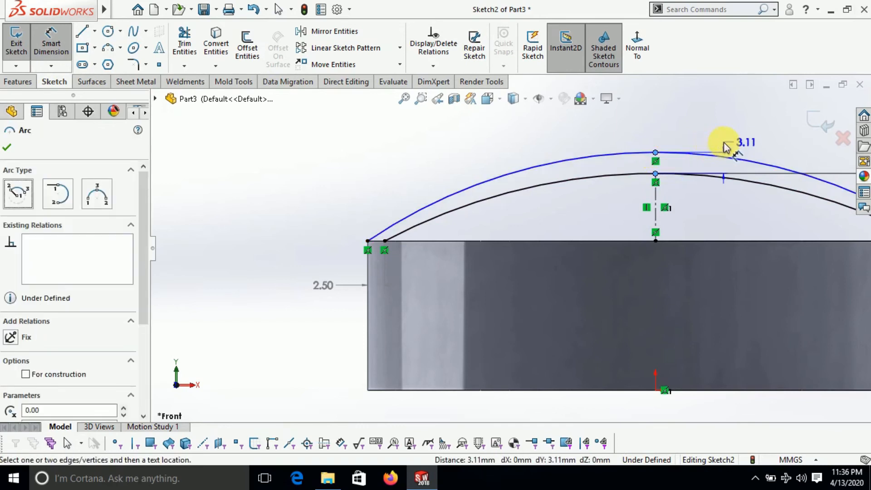
left_click(724, 142)
type("2.5")
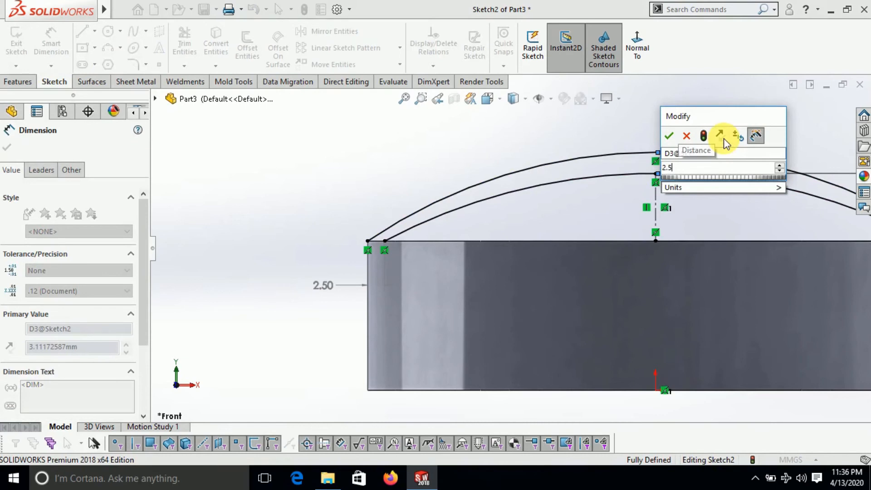
key("Return")
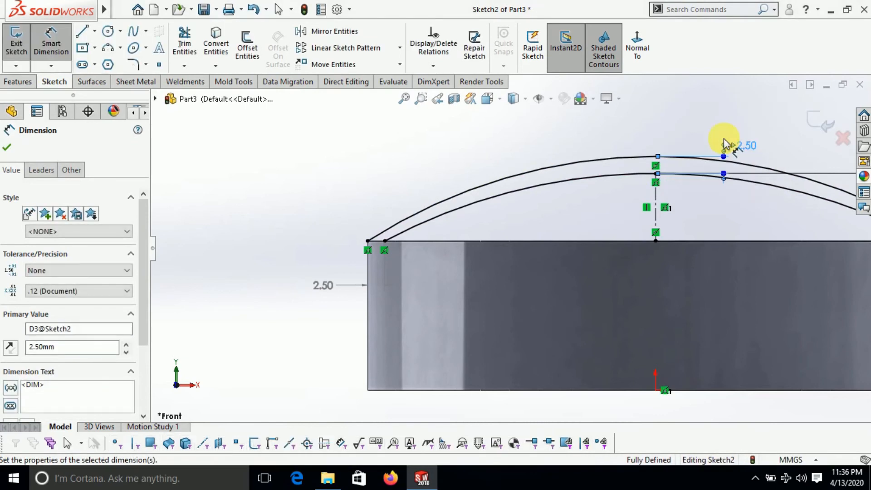
left_click(7, 152)
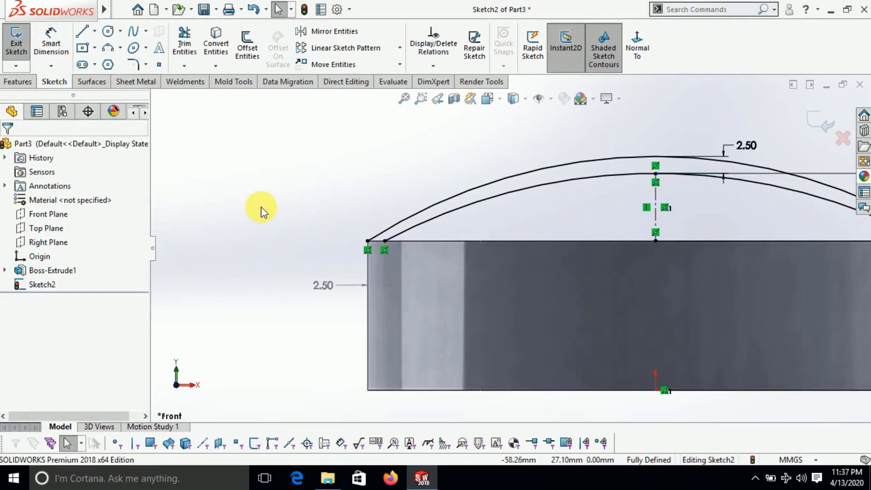
key("z")
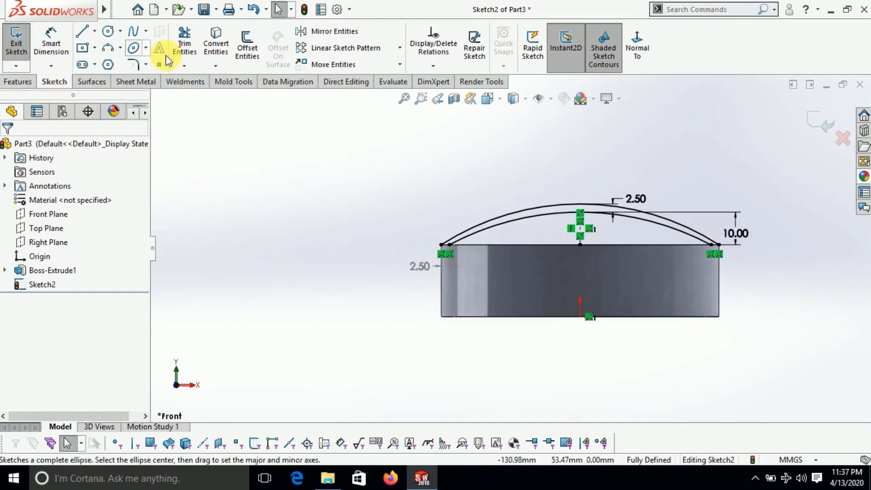
- Extend the vertical centerline up to the outer arc
left_click(185, 65)
left_click(213, 96)
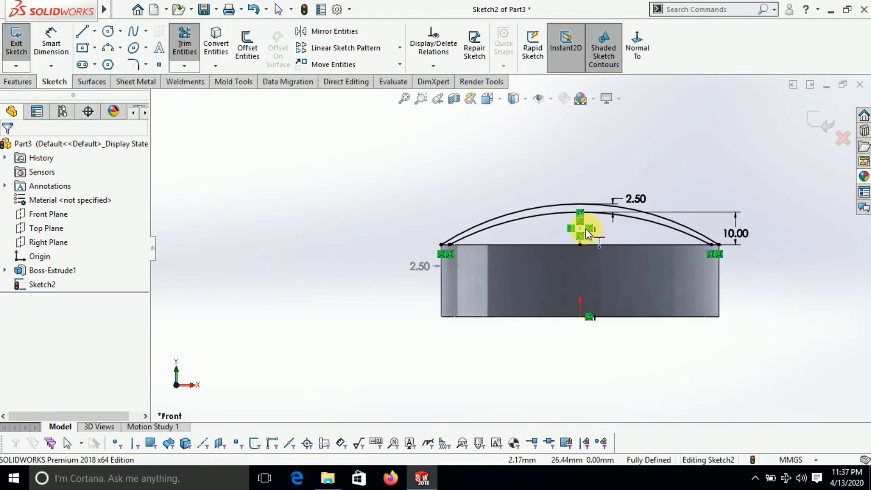
scroll(623, 223, "down", 3)
left_click(513, 227)
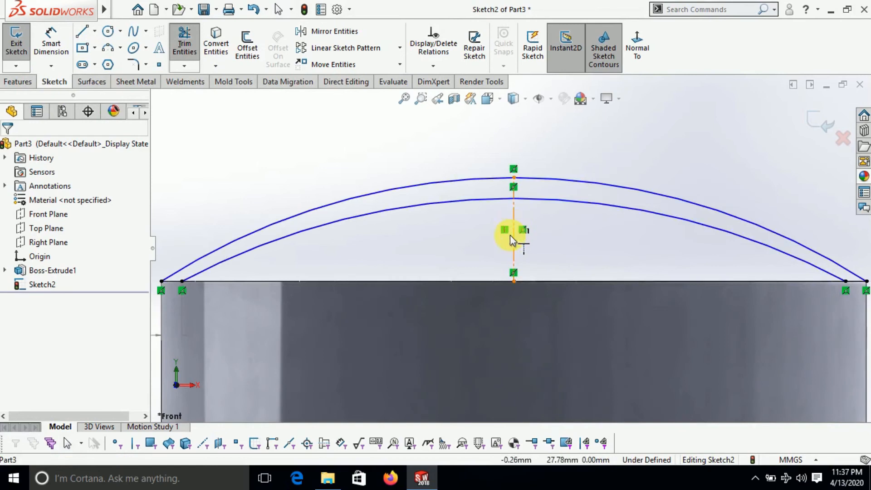
- Trim away the -X halves of both arcs up to the centerline, accepting deletion of the affected relations
left_click(181, 47)
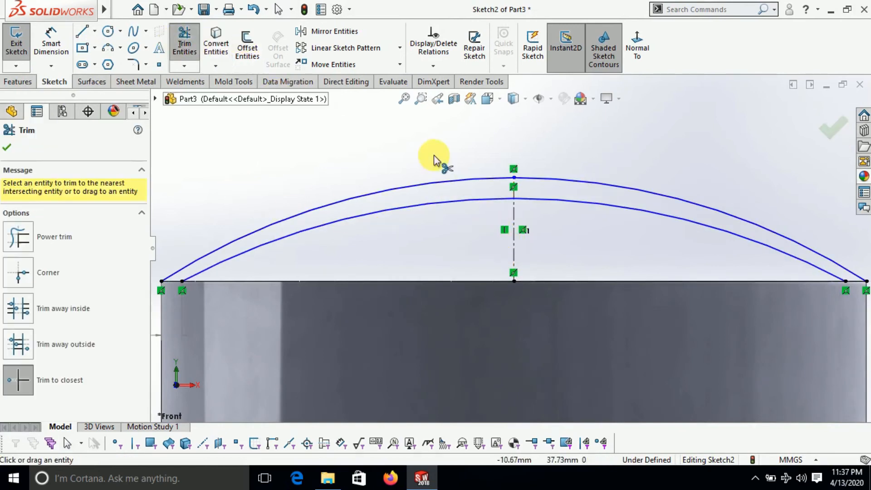
left_click(424, 184)
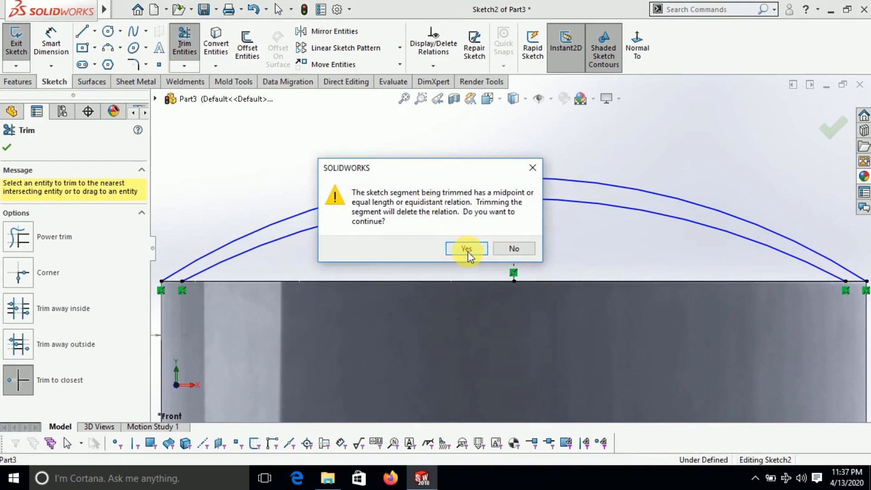
left_click(467, 250)
left_click(475, 249)
left_click(443, 202)
scroll(513, 231, "up", 2)
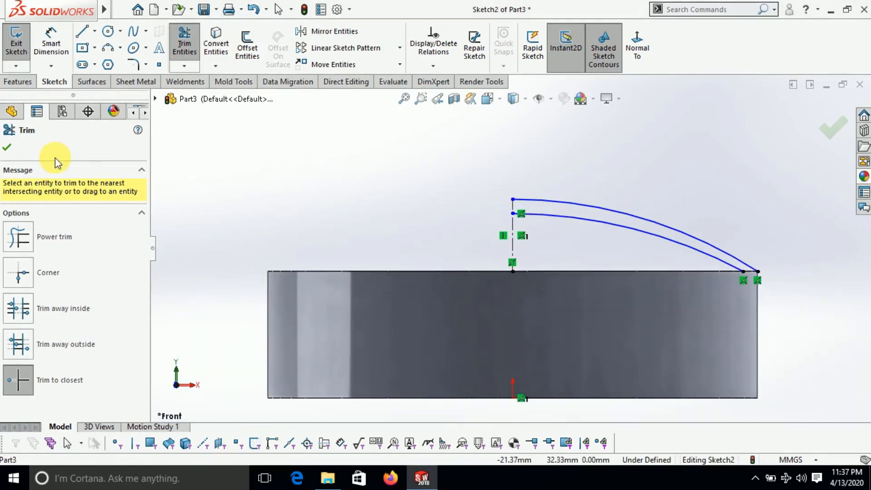
left_click(6, 148)
- Dimension the extended vertical centerline to a length of 12.5 mm
left_click(54, 48)
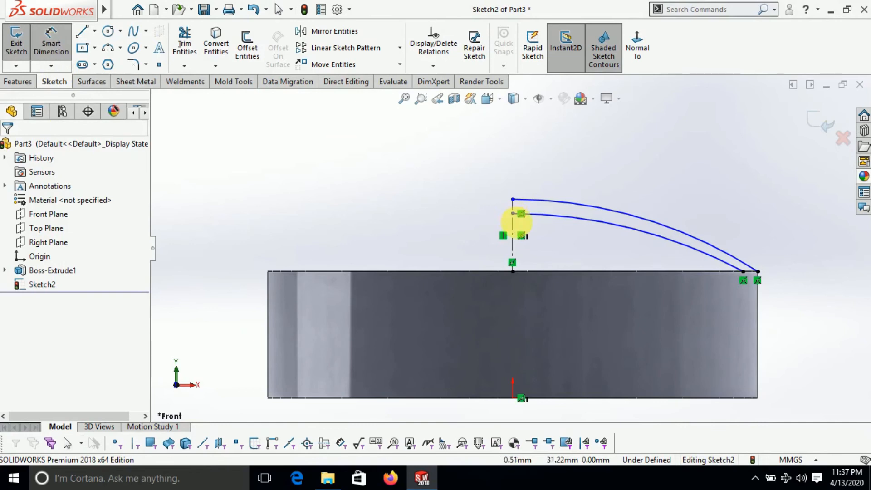
left_click(514, 236)
left_click(471, 233)
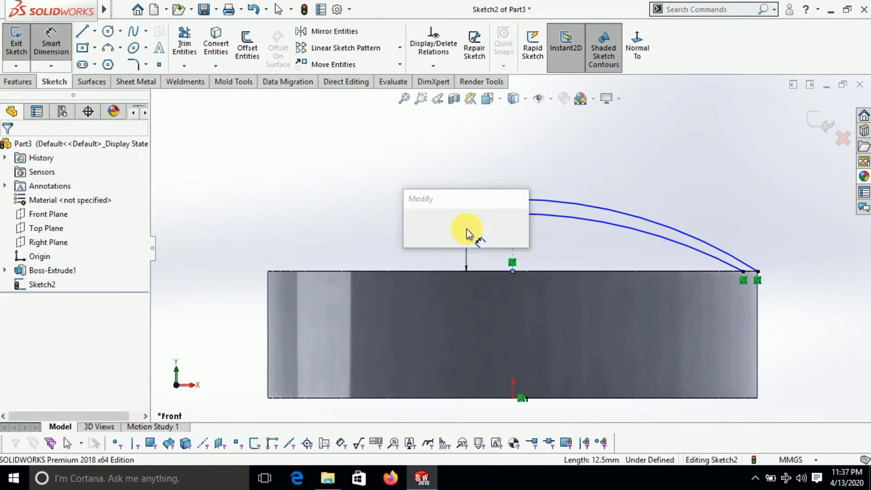
left_click(412, 226)
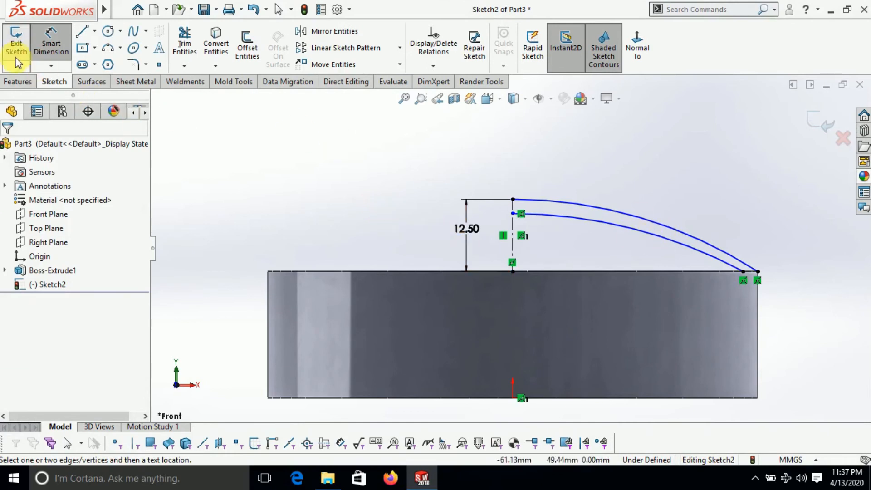
- Fully define the sketch by calculating relations and dimensions for all its entities
left_click(430, 67)
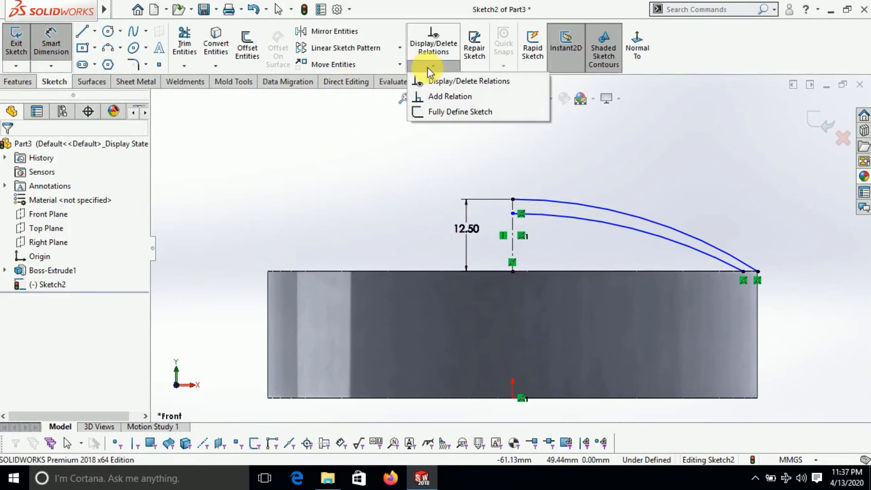
left_click(447, 112)
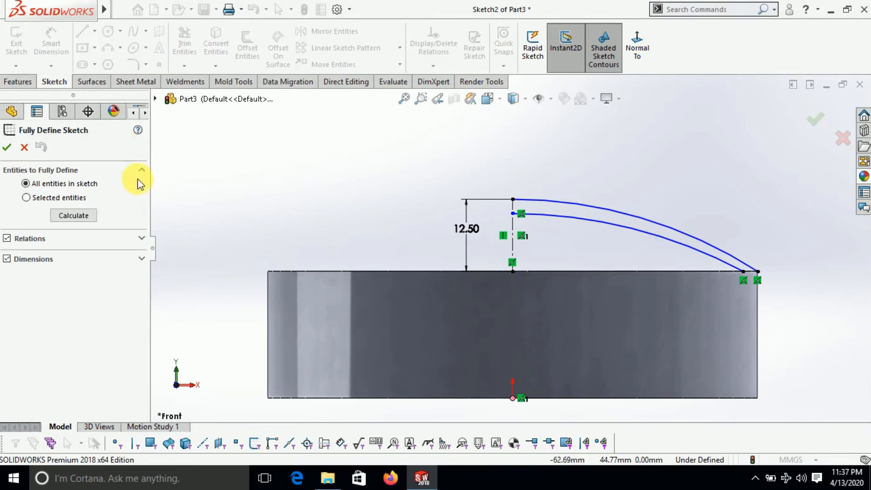
left_click(67, 218)
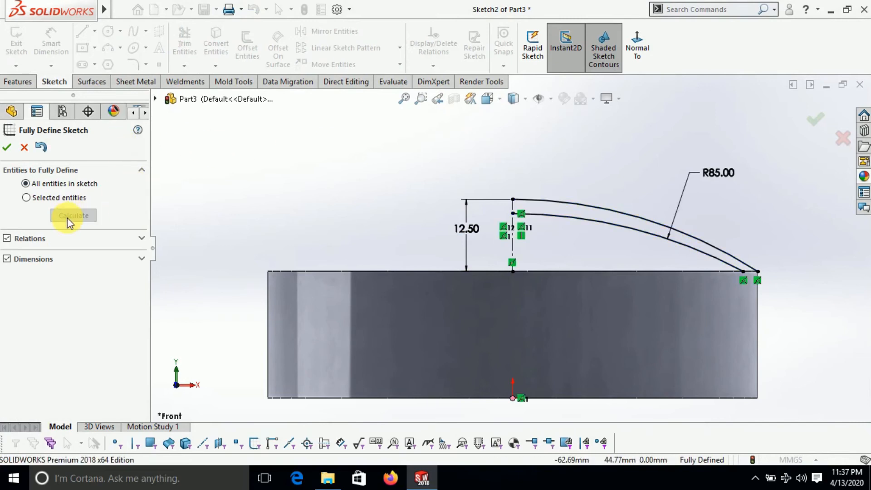
left_click(6, 147)
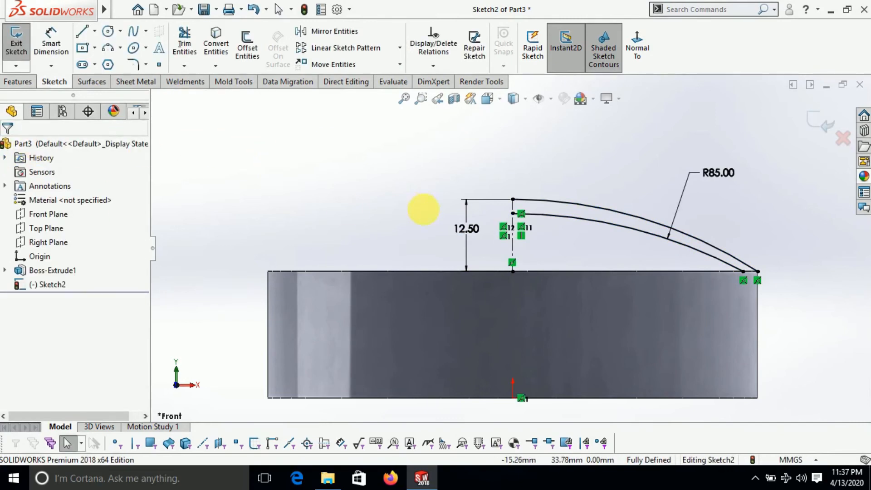
middle_click_drag(423, 209, 415, 233)
left_click(19, 82)
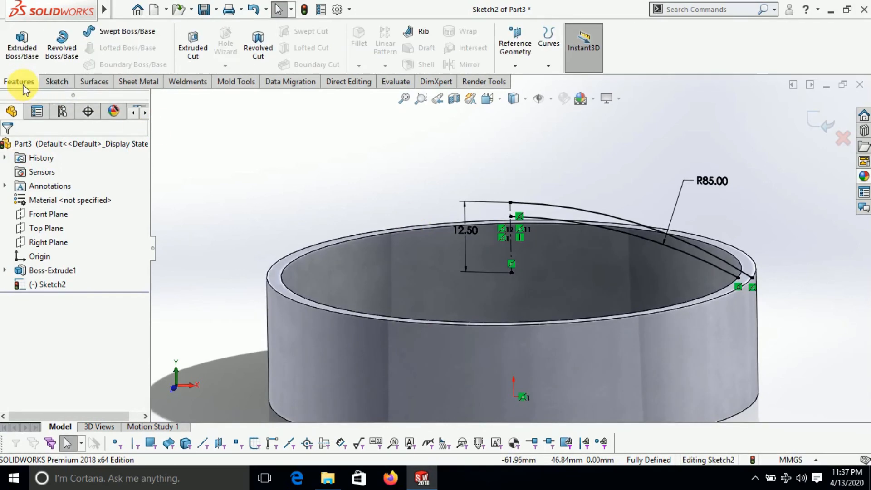
left_click(62, 48)
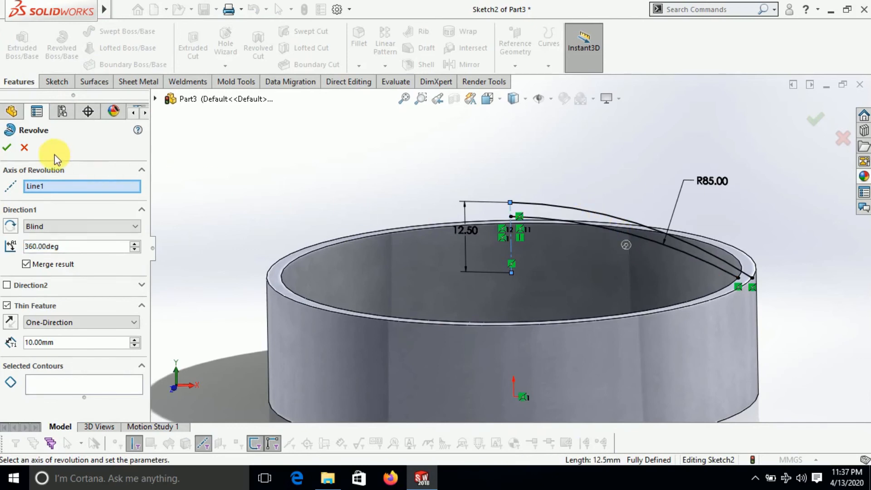
left_click(24, 147)
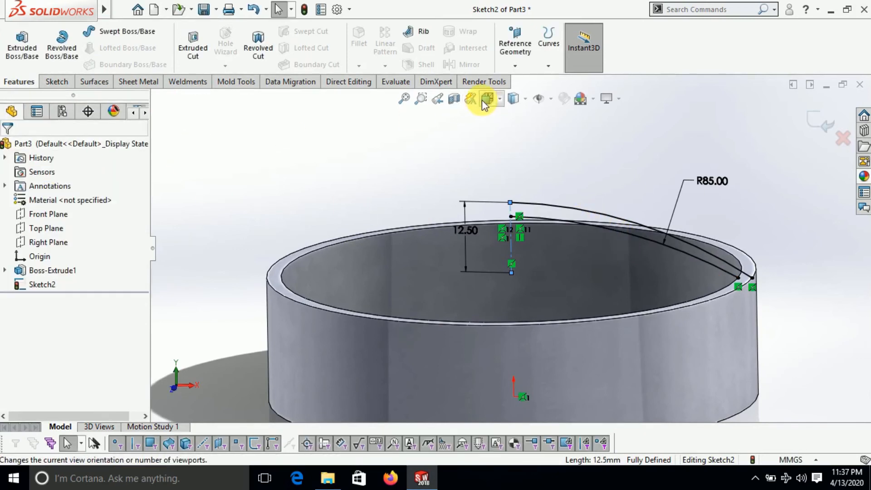
- View the sketch face-on and draw a horizontal line joining the lower endpoints of the two arcs on the ring's top edge
left_click(55, 83)
left_click(646, 47)
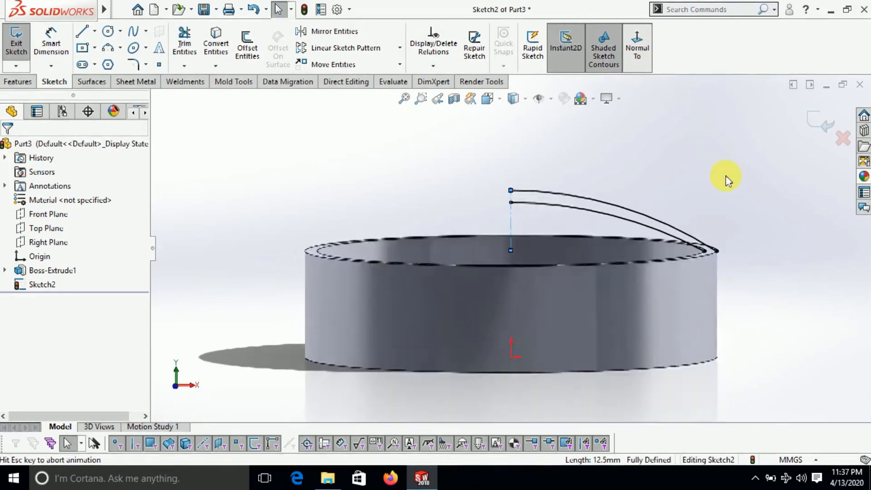
left_click(82, 34)
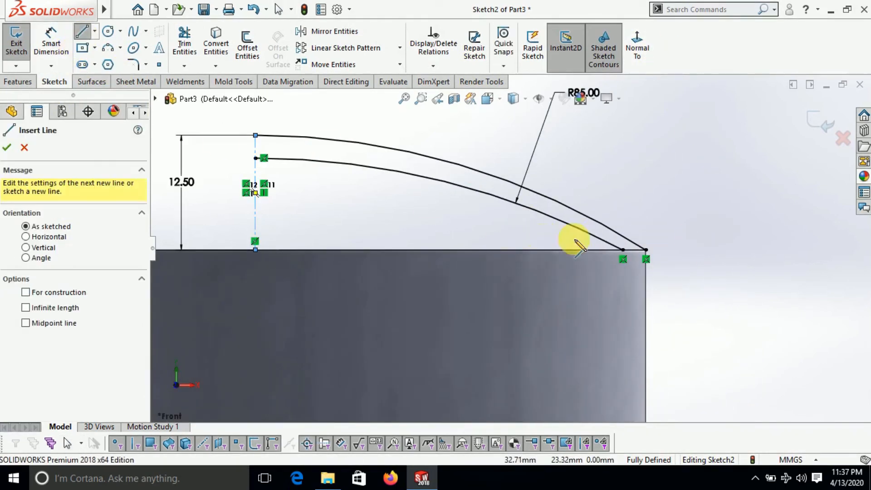
left_click(622, 250)
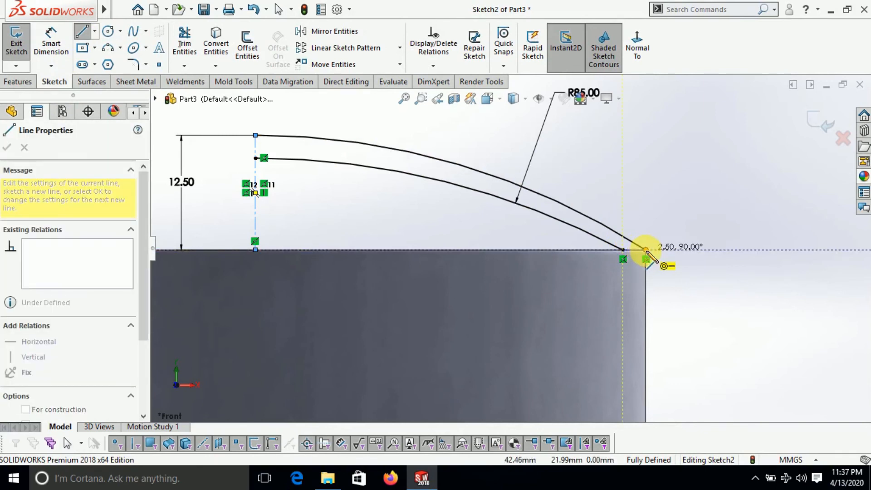
left_click(647, 250)
right_click(740, 257)
left_click(729, 261)
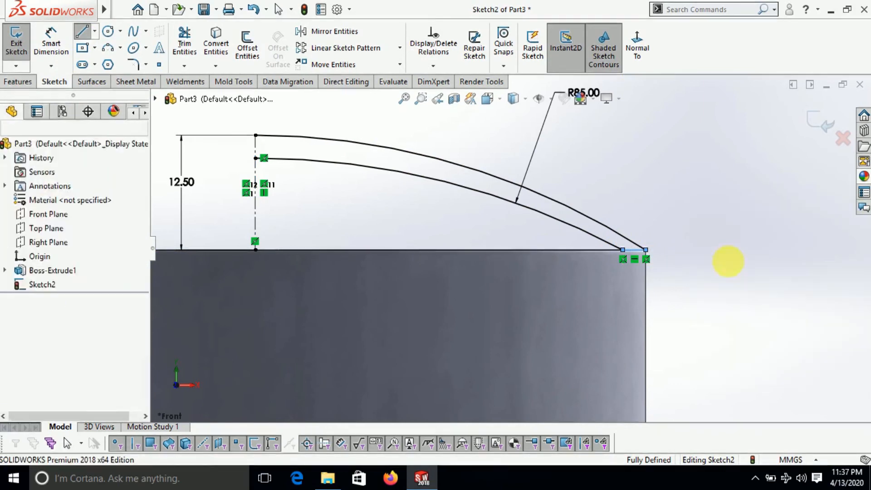
- Draw a vertical line joining the two arcs' peaks along the centerline to close the dome profile
left_click(80, 36)
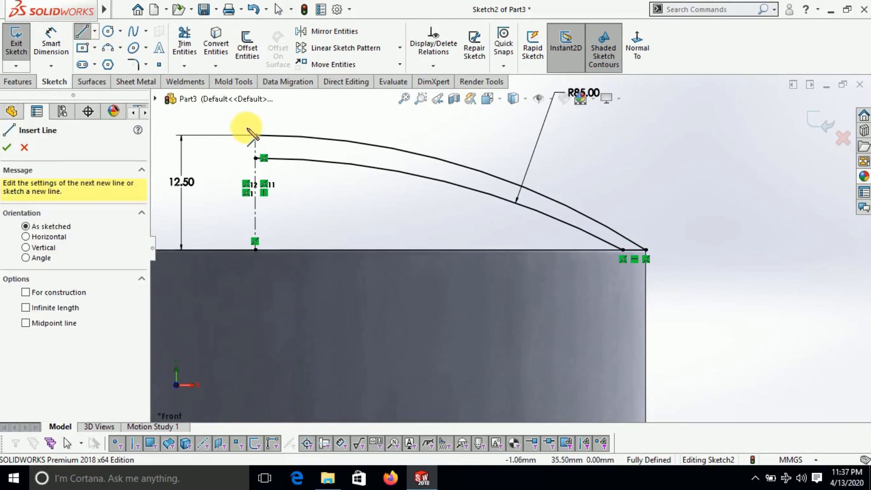
left_click(255, 135)
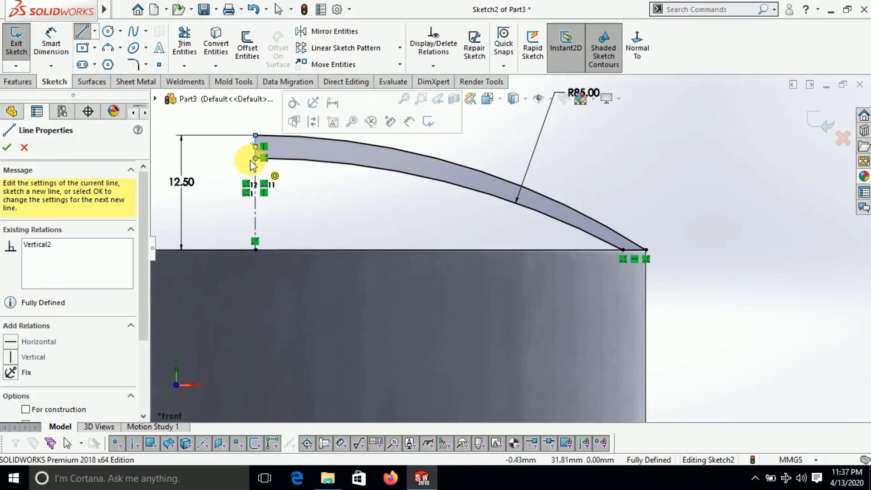
right_click(229, 159)
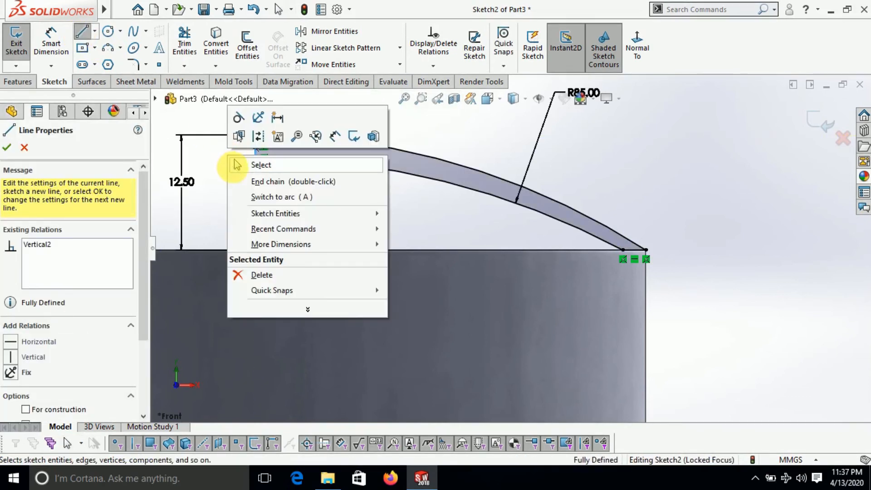
left_click(236, 165)
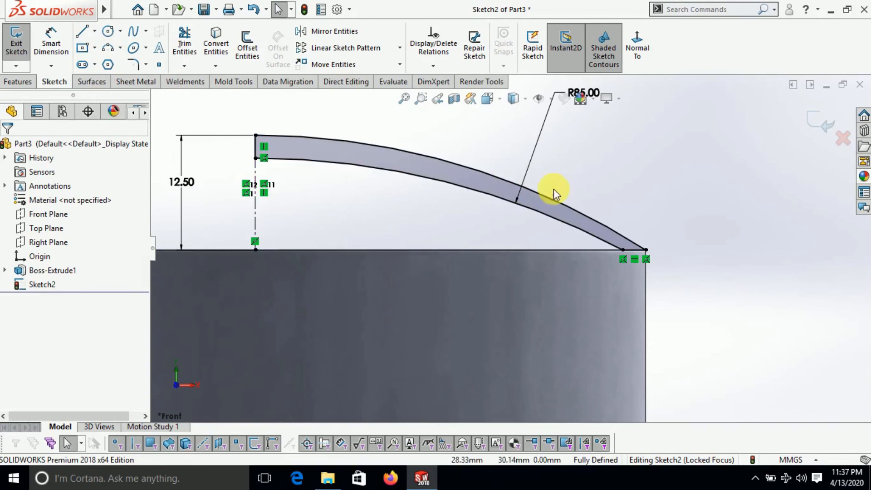
- Revolve the closed dome profile 360 degrees around the vertical centerline, merging it with the ring
left_click(19, 82)
left_click(63, 40)
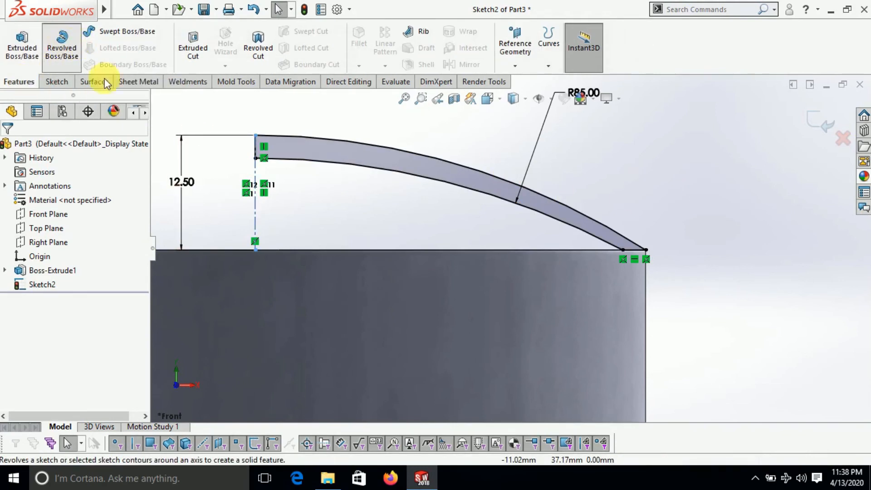
middle_click_drag(383, 235, 375, 275)
scroll(376, 274, "up", 3)
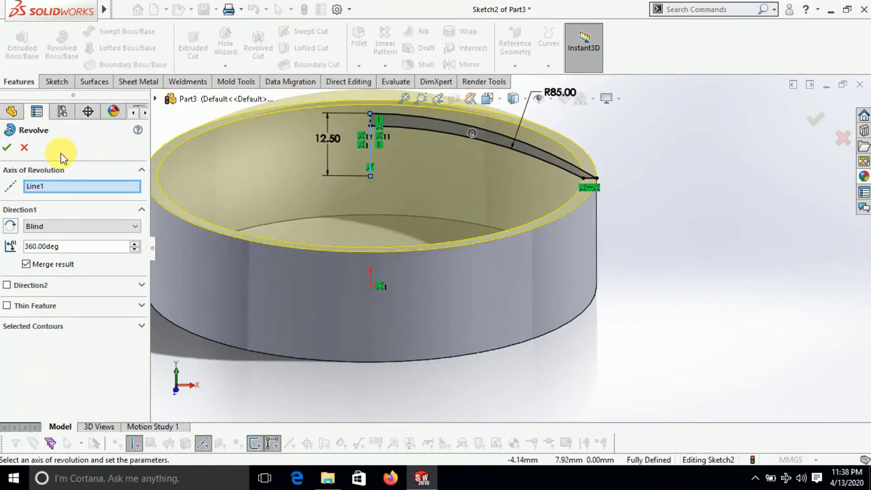
left_click(7, 148)
- Fillet the outer circular edge where the dome meets the ring with a 10 mm radius
middle_click_drag(529, 285, 491, 174)
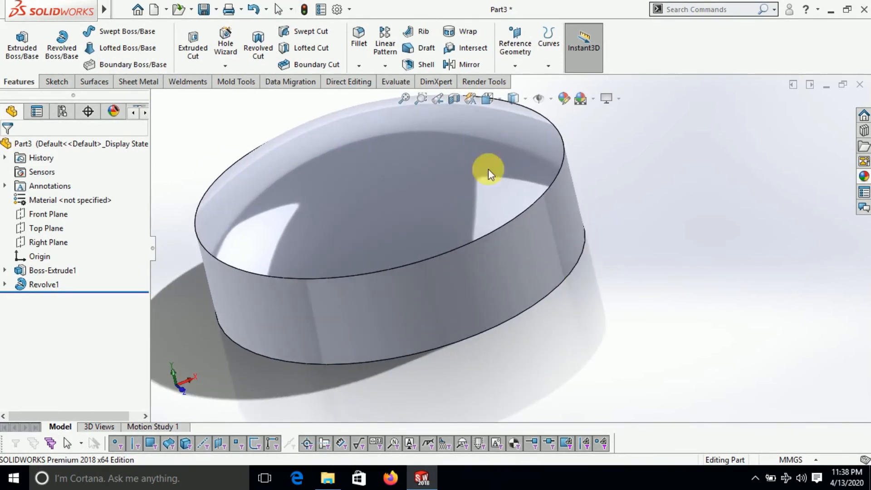
left_click(366, 42)
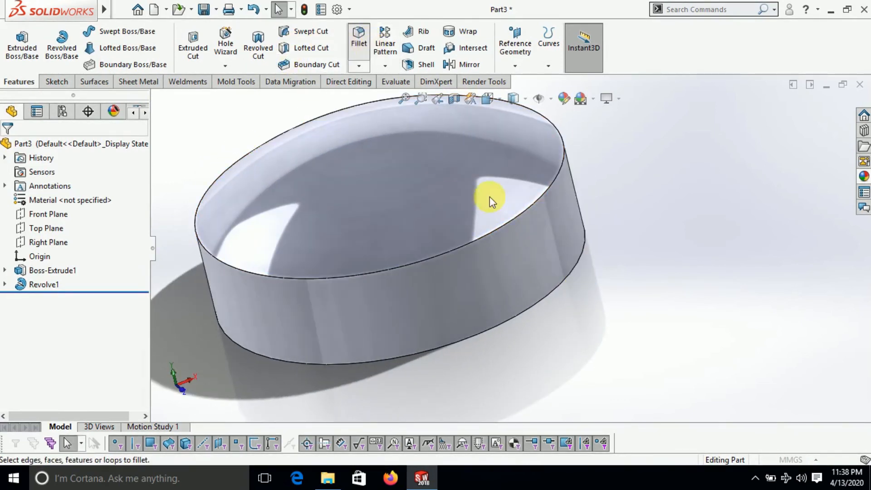
left_click(532, 204)
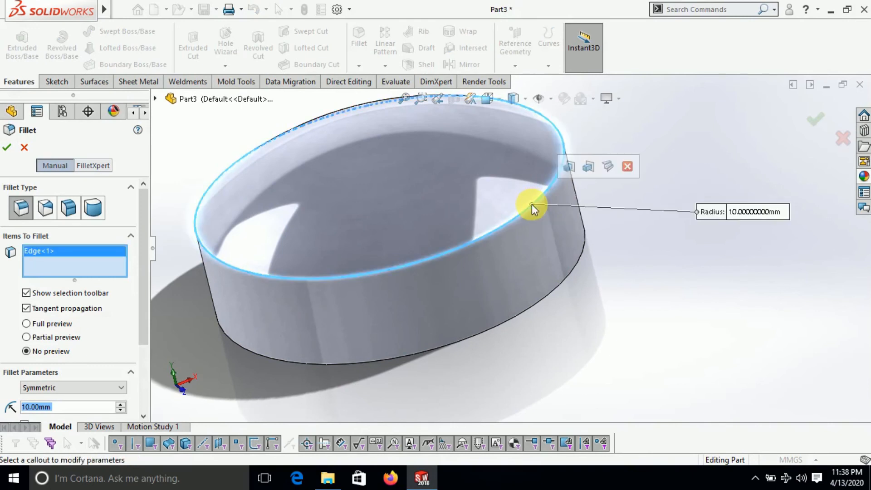
left_click(7, 147)
- Apply a green color appearance to the whole part
middle_click_drag(630, 364, 754, 233)
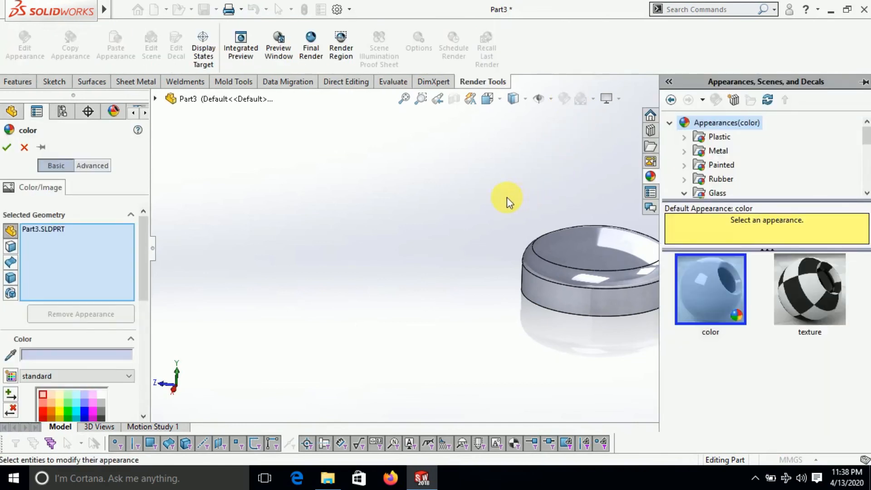
left_click(42, 411)
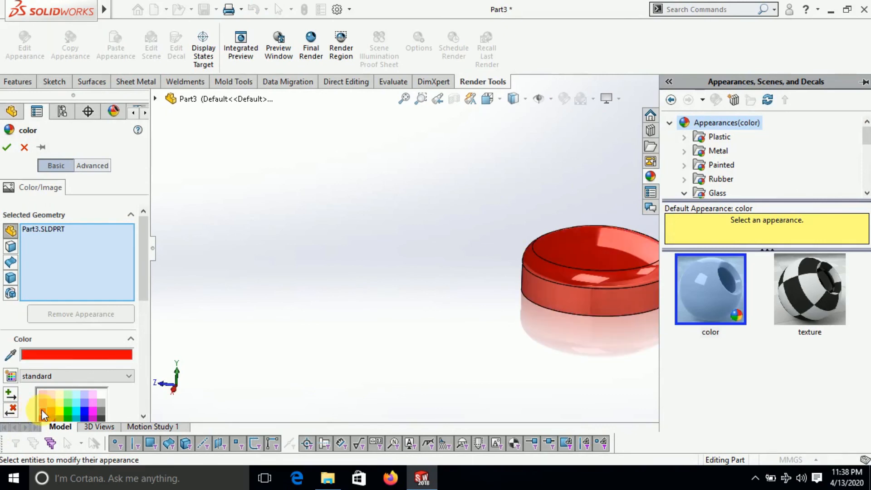
left_click(69, 411)
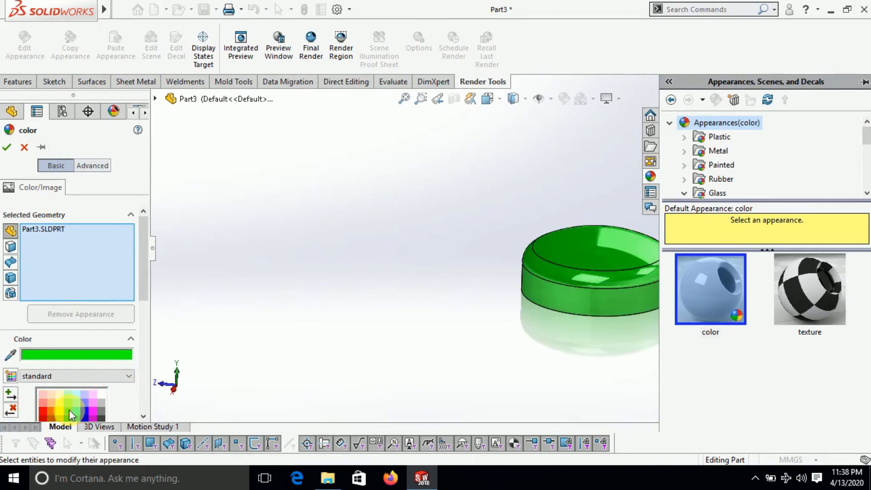
left_click(7, 148)
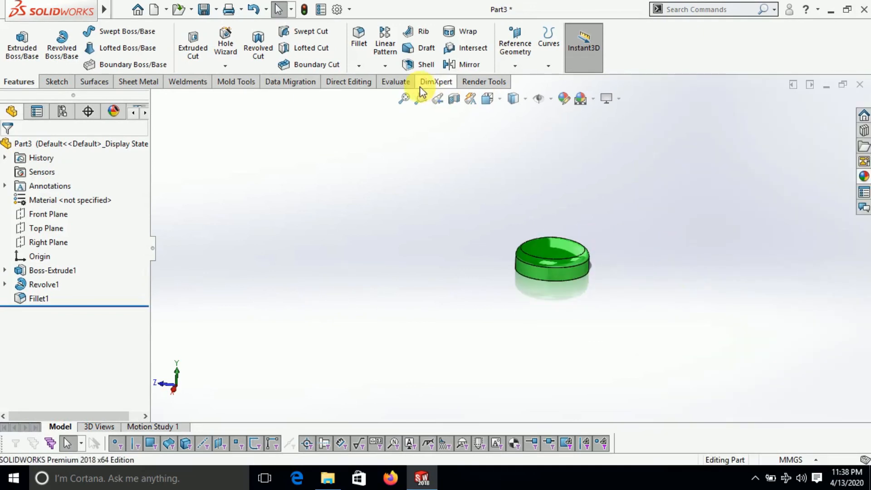
- Fit the part in view and save it as cap in New folder (2), alongside the main body
left_click(404, 99)
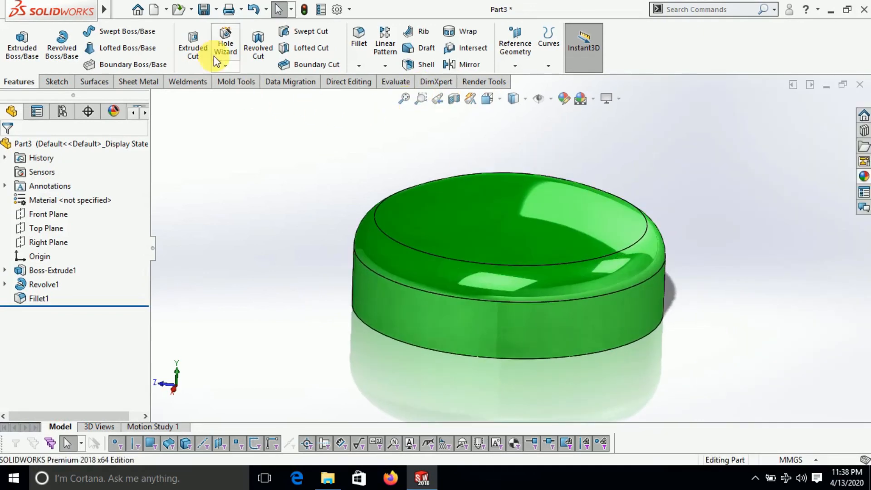
left_click(204, 10)
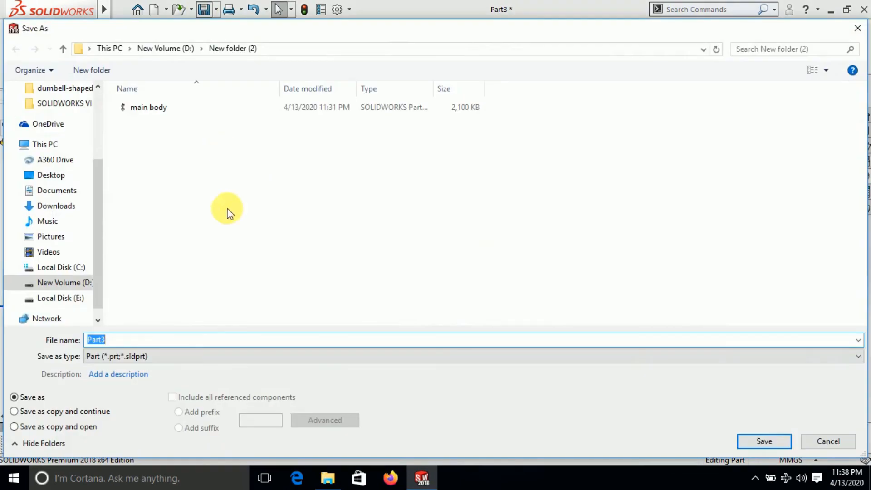
type("cap")
key("Return")
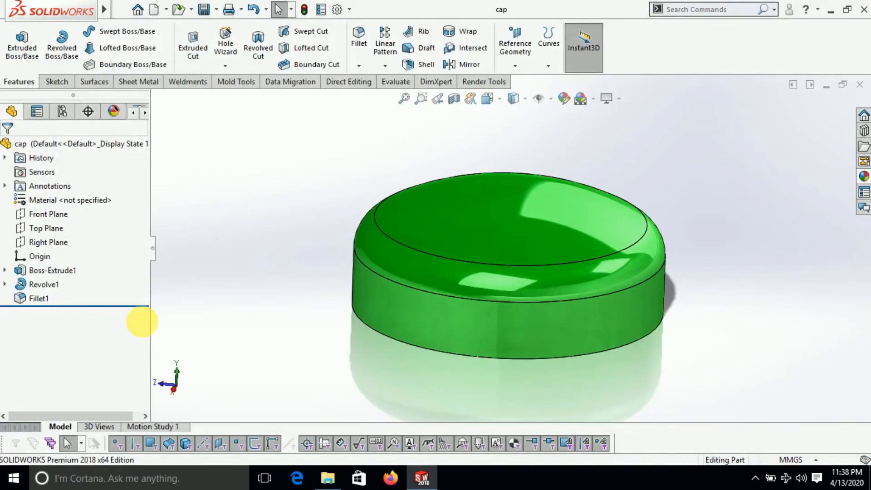
- Start a new assembly and open the cap and main body parts together from New folder (2) for insertion
scroll(551, 278, "up", 2)
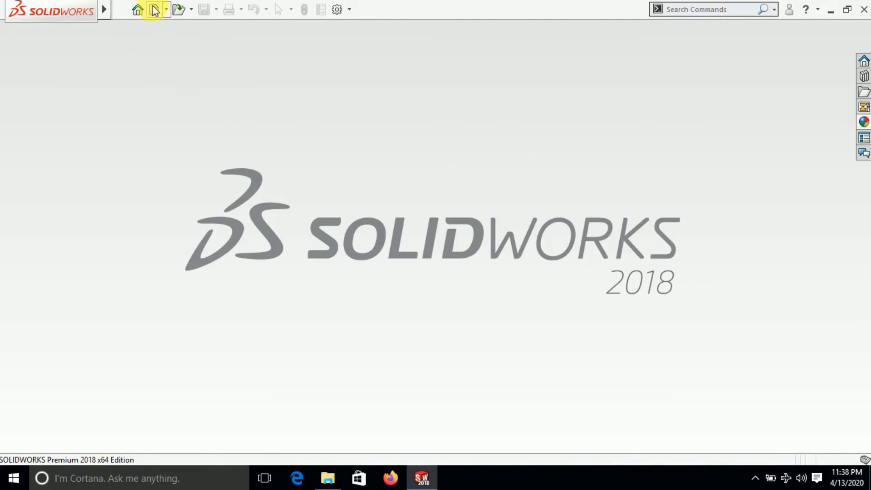
left_click(155, 10)
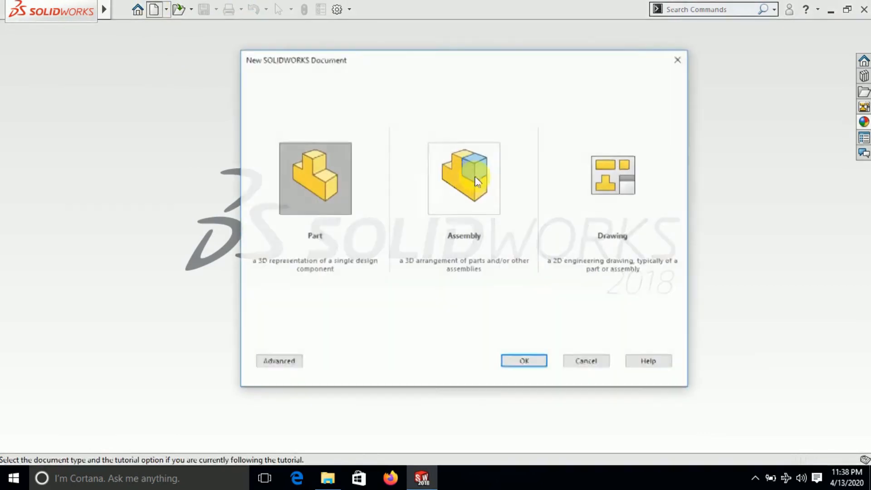
left_click(475, 186)
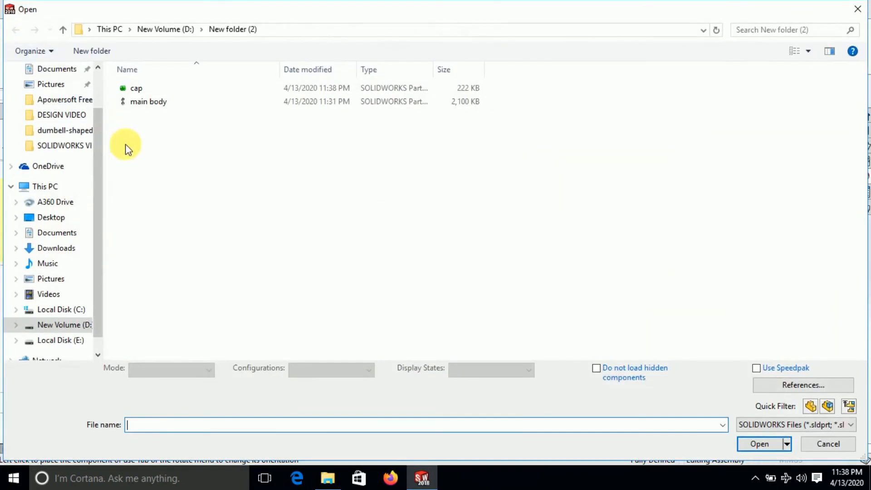
left_click(145, 104)
left_click(140, 89)
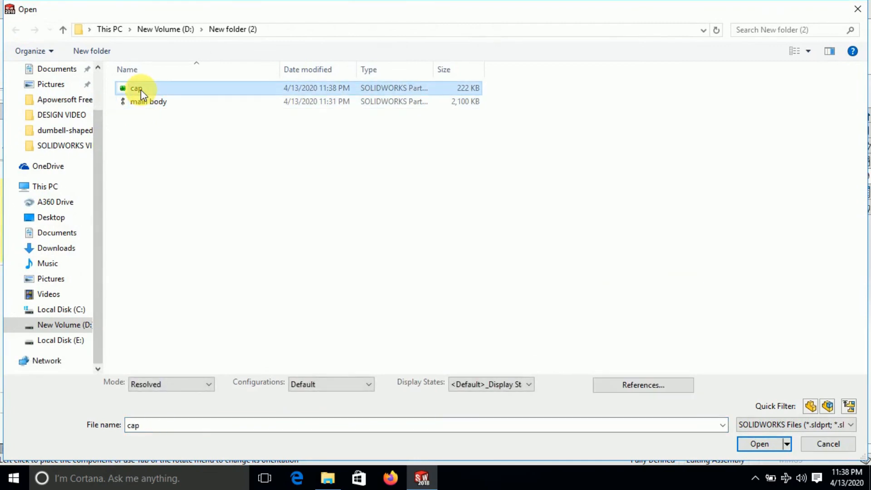
left_click(145, 101, "ctrl")
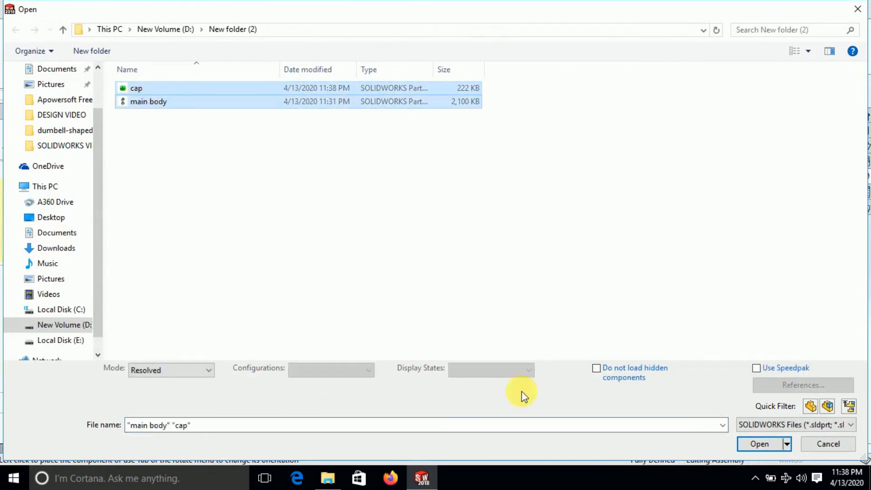
left_click(760, 444)
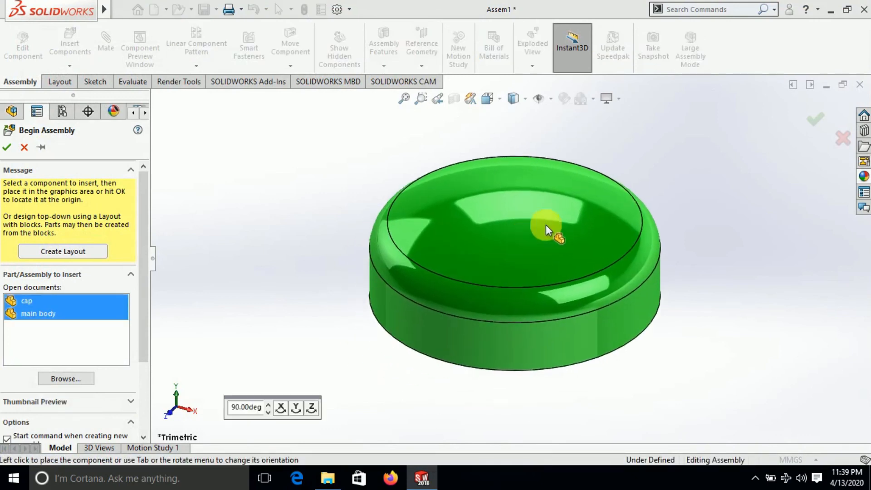
- Place the cap in the assembly and the main body just below it
left_click(613, 186)
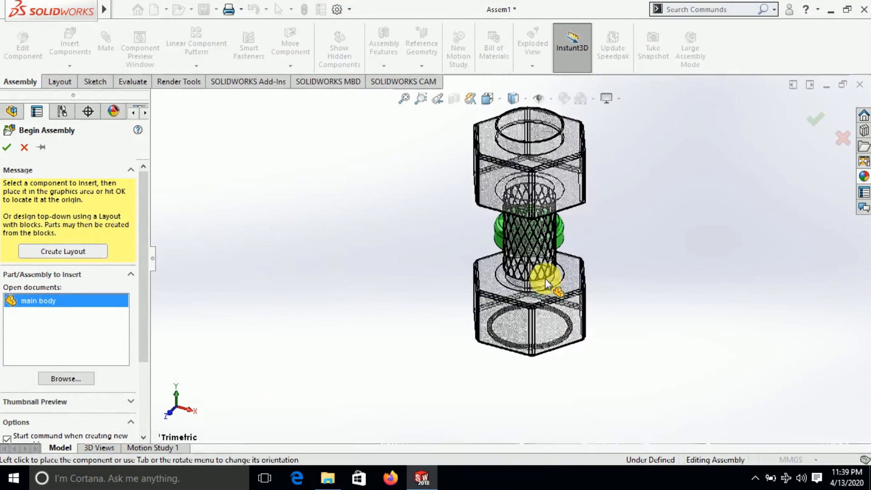
scroll(545, 279, "up", 3)
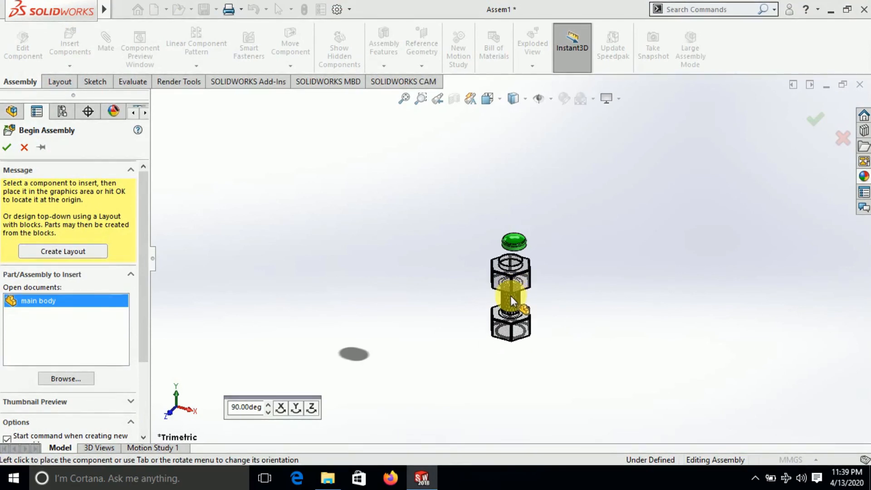
left_click(510, 296)
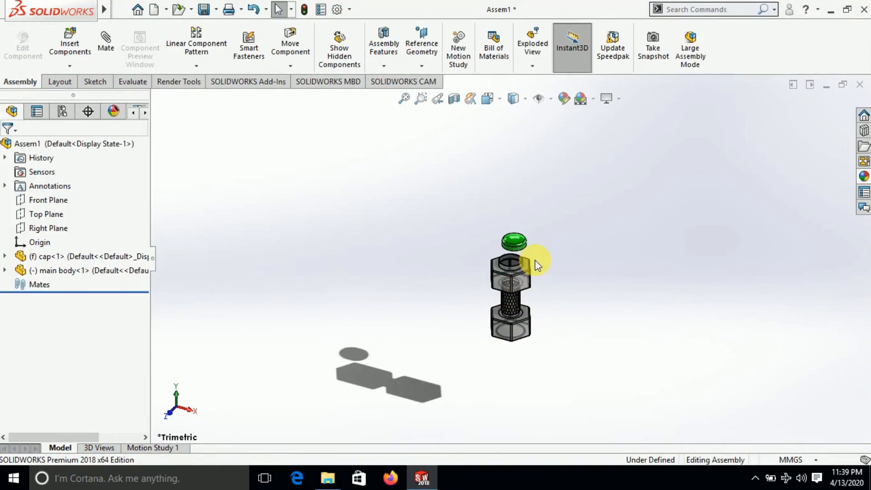
- Float the fixed cap component so it can move freely in the assembly
scroll(535, 259, "down", 6)
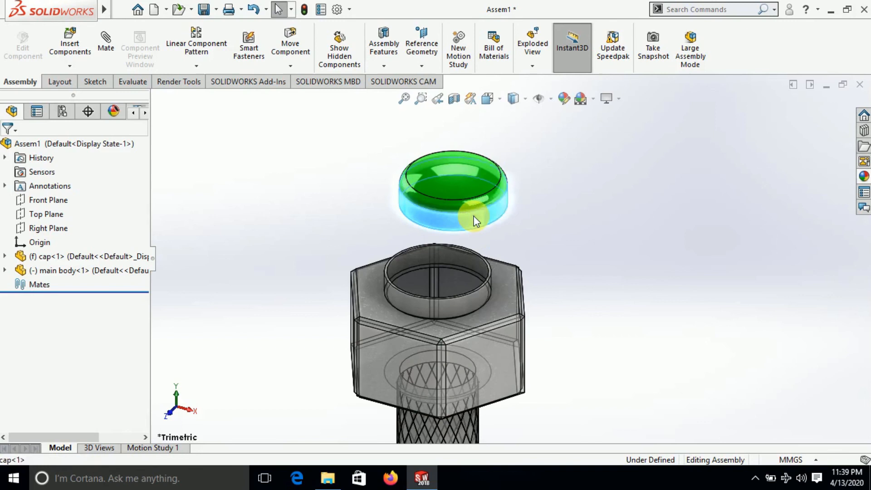
right_click(474, 216)
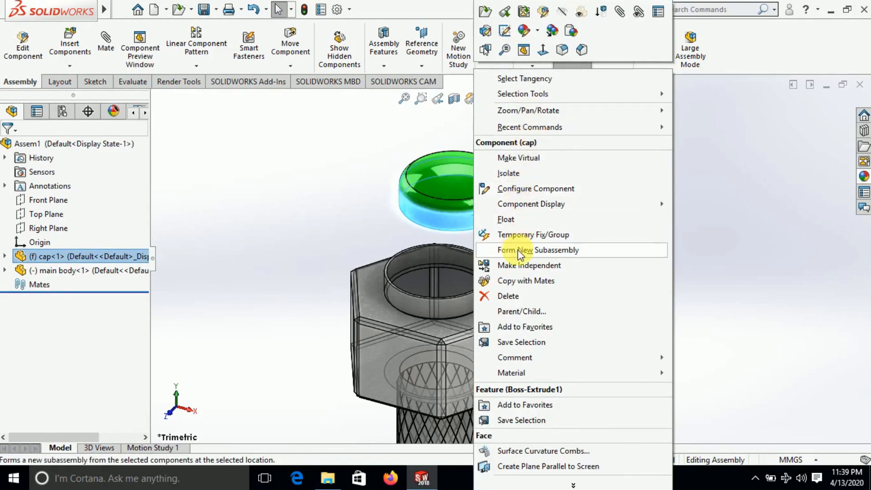
left_click(505, 220)
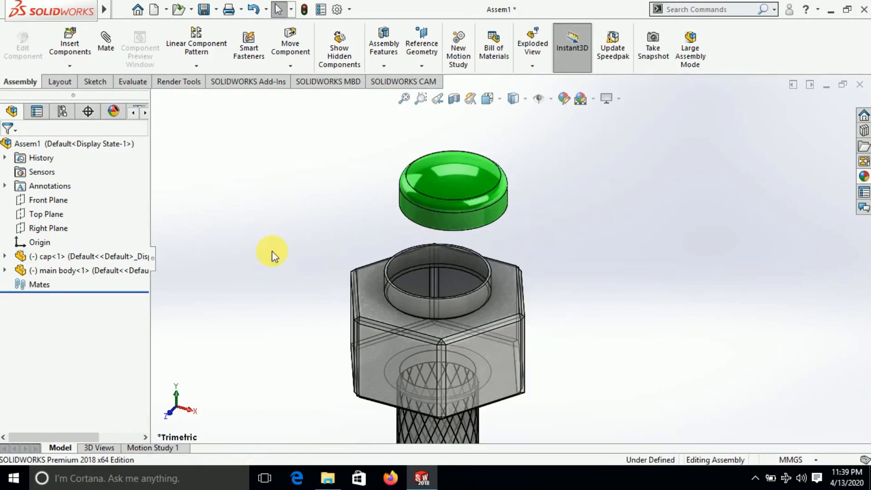
- Add a concentric mate between the cylindrical neck of the main body and the cylindrical face of the cap's ring
left_click(458, 310)
scroll(468, 228, "up", 1)
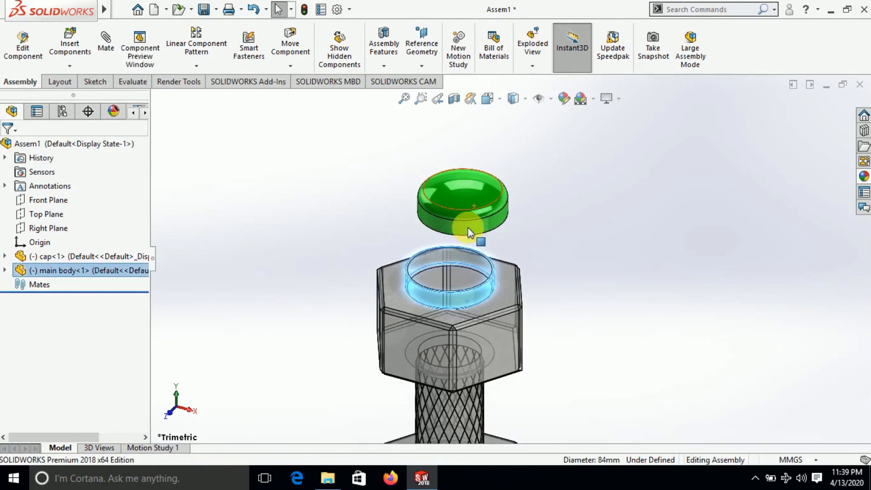
scroll(467, 228, "up", 1)
middle_click_drag(402, 157, 475, 247)
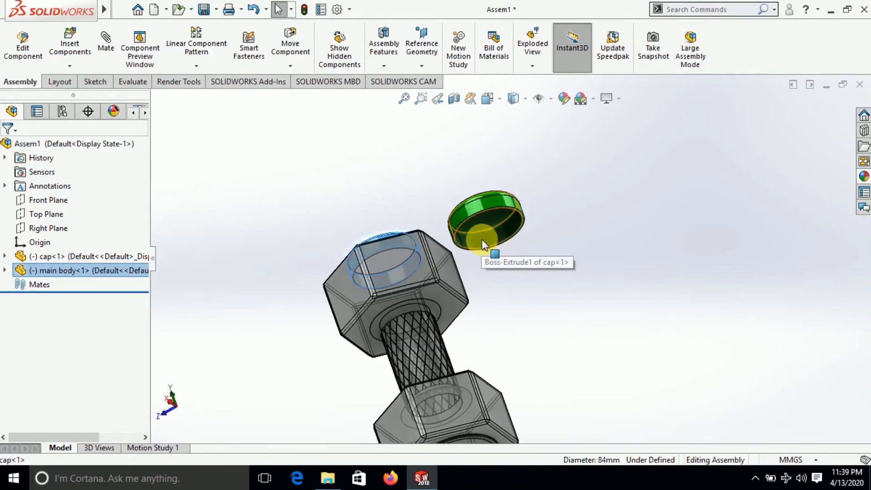
left_click(482, 241, "ctrl")
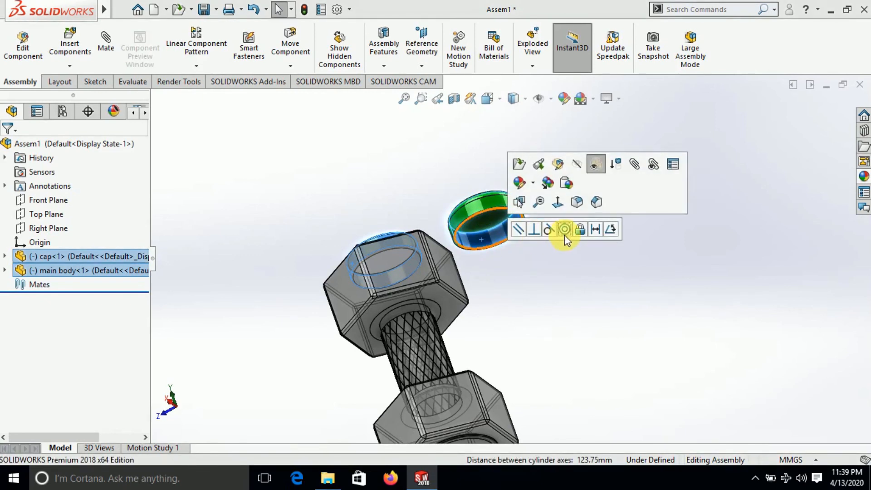
left_click(565, 231)
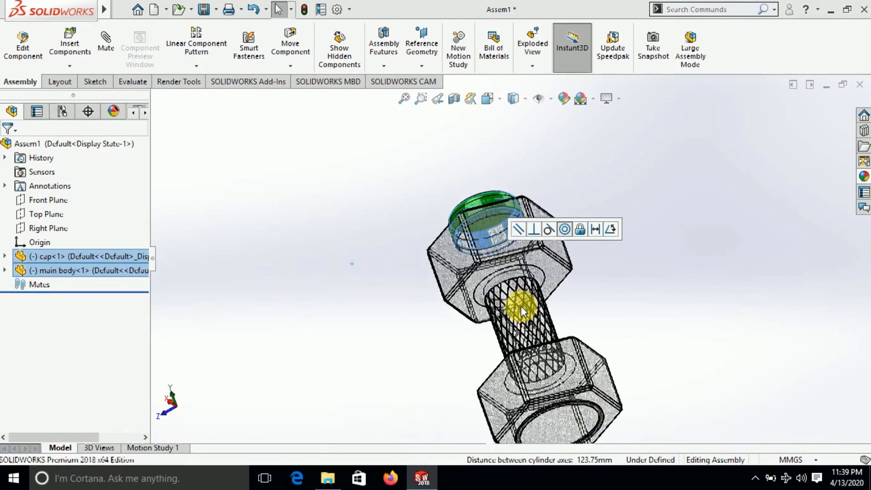
left_click(632, 228)
- Add a coincident mate between the flat hexagonal face around the main body's neck and the cap's bottom rim face
mouse_move(569, 257)
middle_mouse_down()
mouse_move(583, 354)
mouse_move(494, 206)
mouse_move(516, 236)
mouse_move(510, 247)
mouse_move(525, 259)
middle_mouse_up()
scroll(522, 245, "down", 5)
left_click(550, 244)
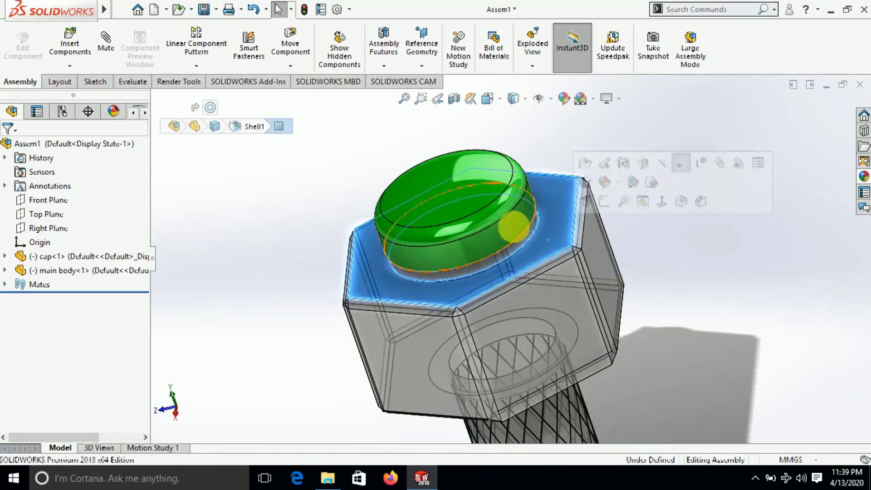
middle_click_drag(438, 200, 421, 170)
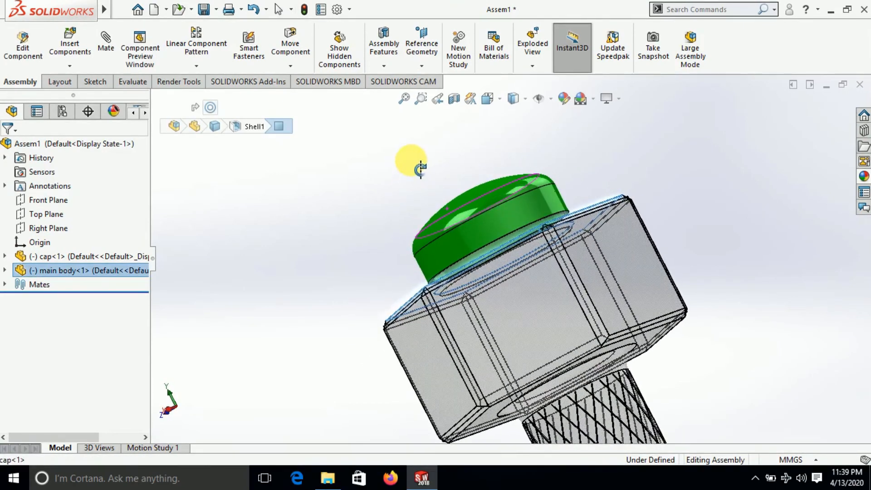
scroll(552, 218, "down", 4)
scroll(556, 218, "down", 5)
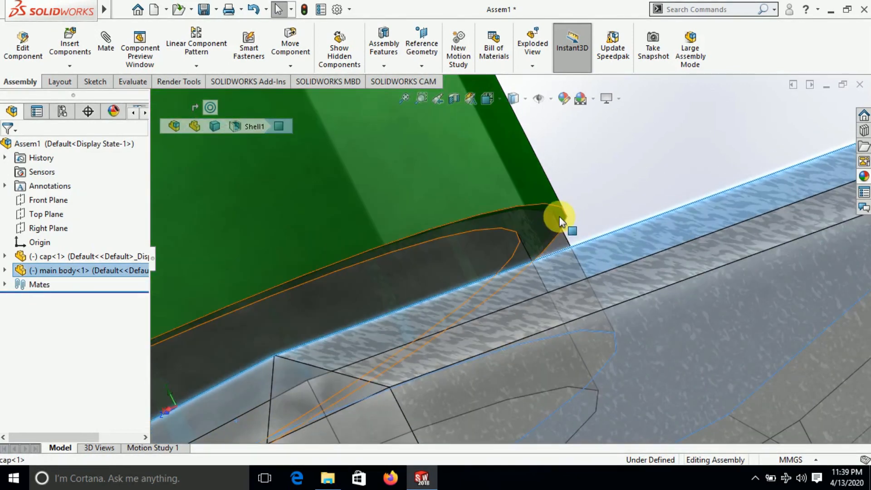
left_click(561, 220, "ctrl")
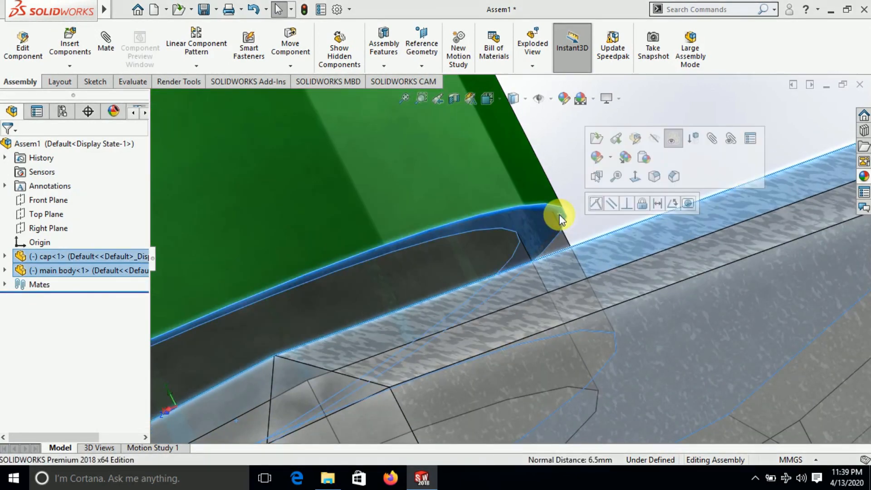
left_click(596, 205)
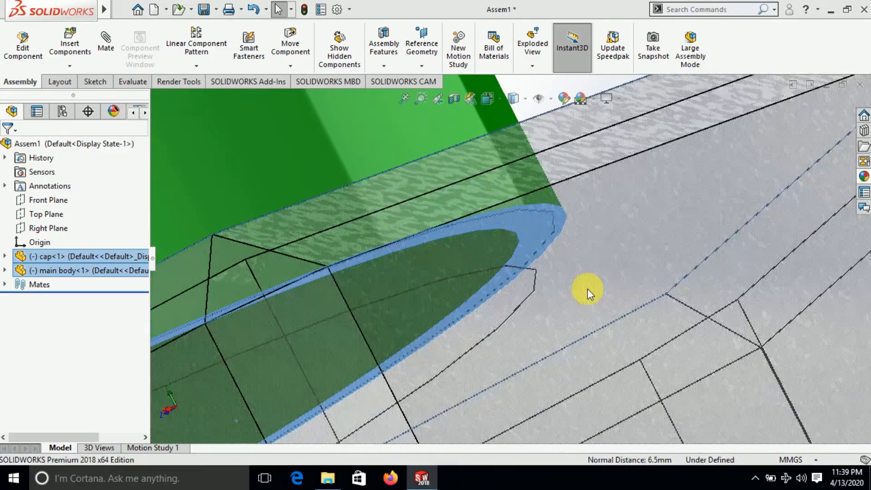
scroll(529, 302, "up", 10)
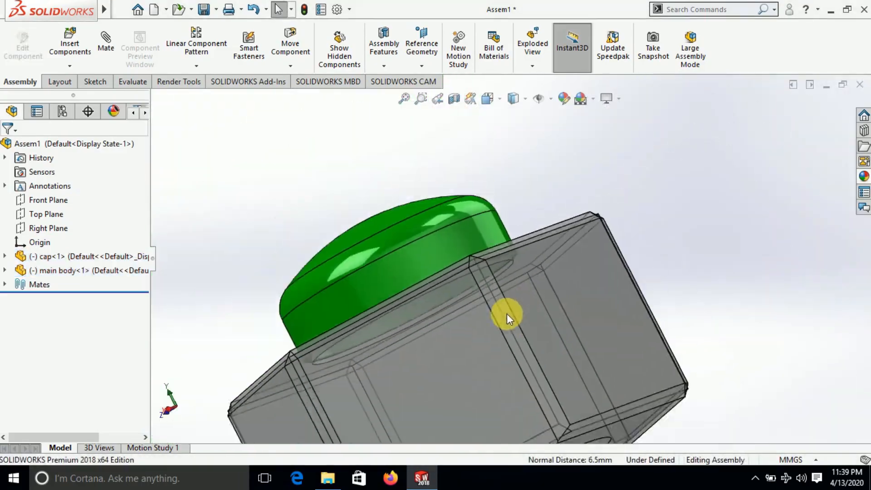
left_click(404, 98)
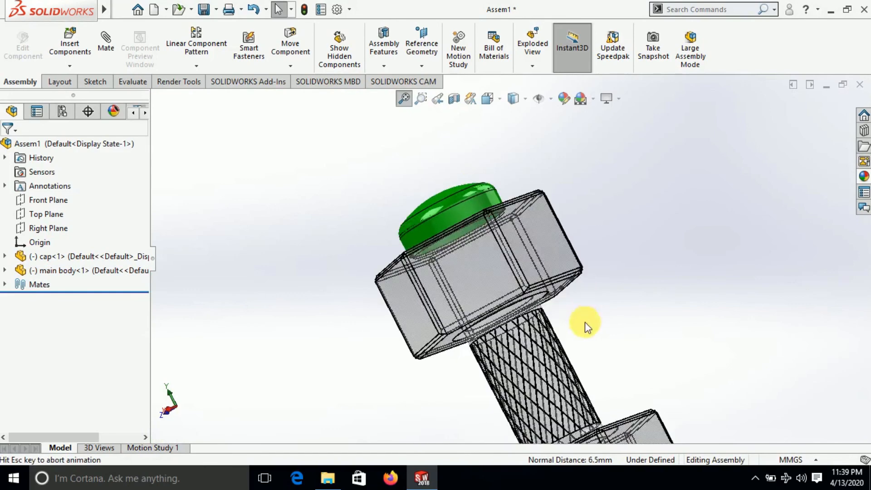
mouse_move(636, 317)
middle_mouse_down()
mouse_move(661, 342)
mouse_move(717, 301)
mouse_move(716, 284)
middle_mouse_up()
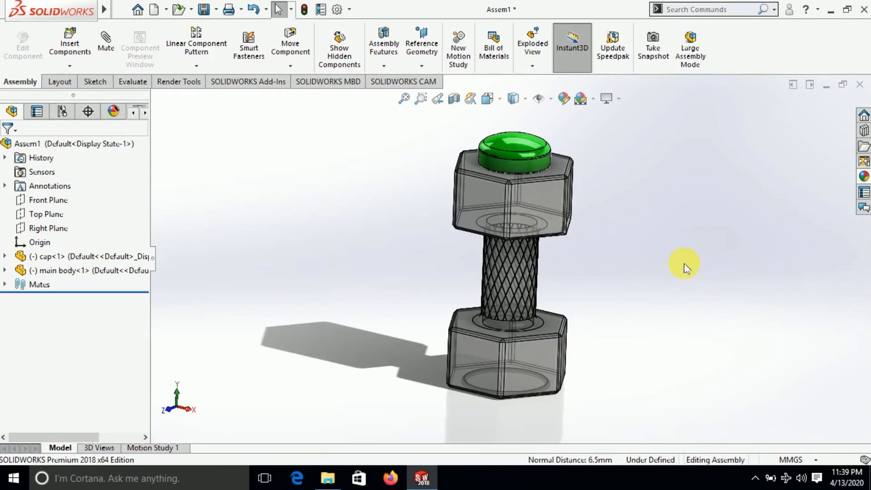
left_click(404, 103)
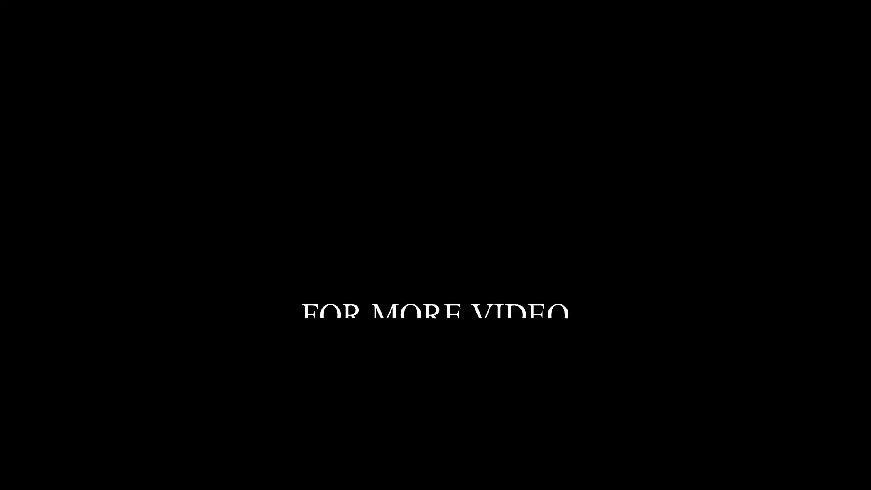